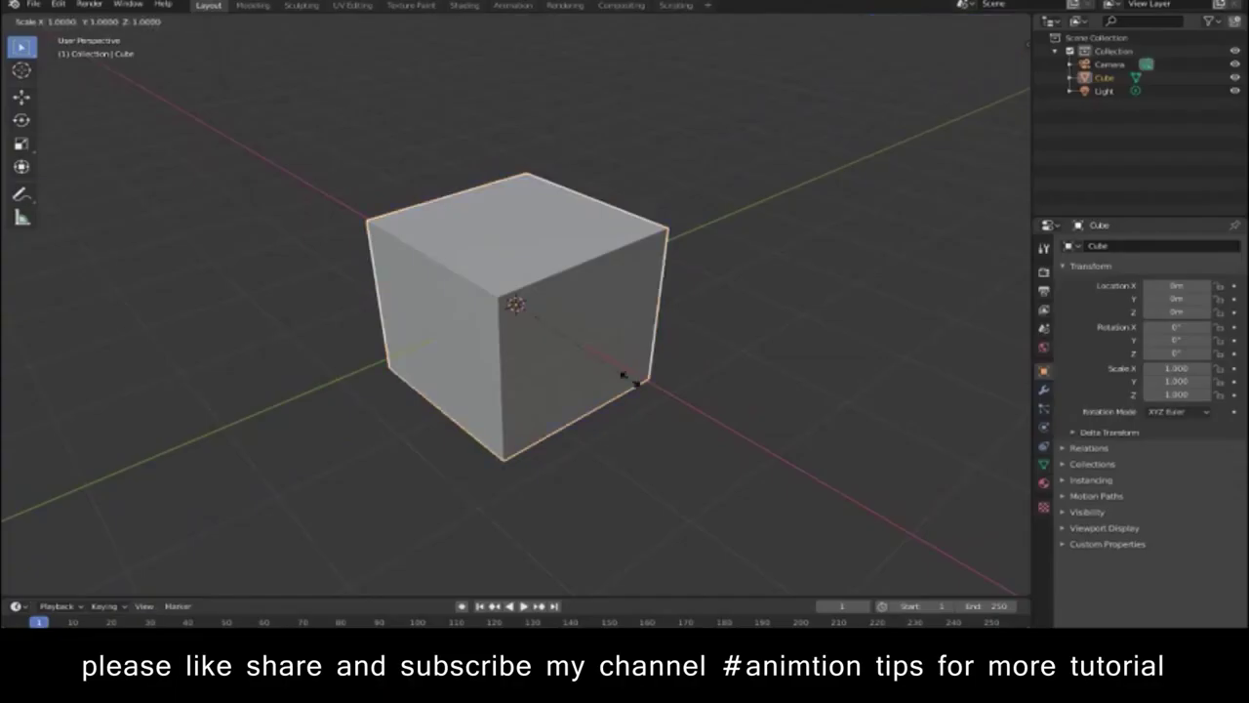
Step: Scale the default cube up and enter Edit Mode
{"action": "key", "text": "s"}
{"action": "left_click", "coordinate": [847, 444]}
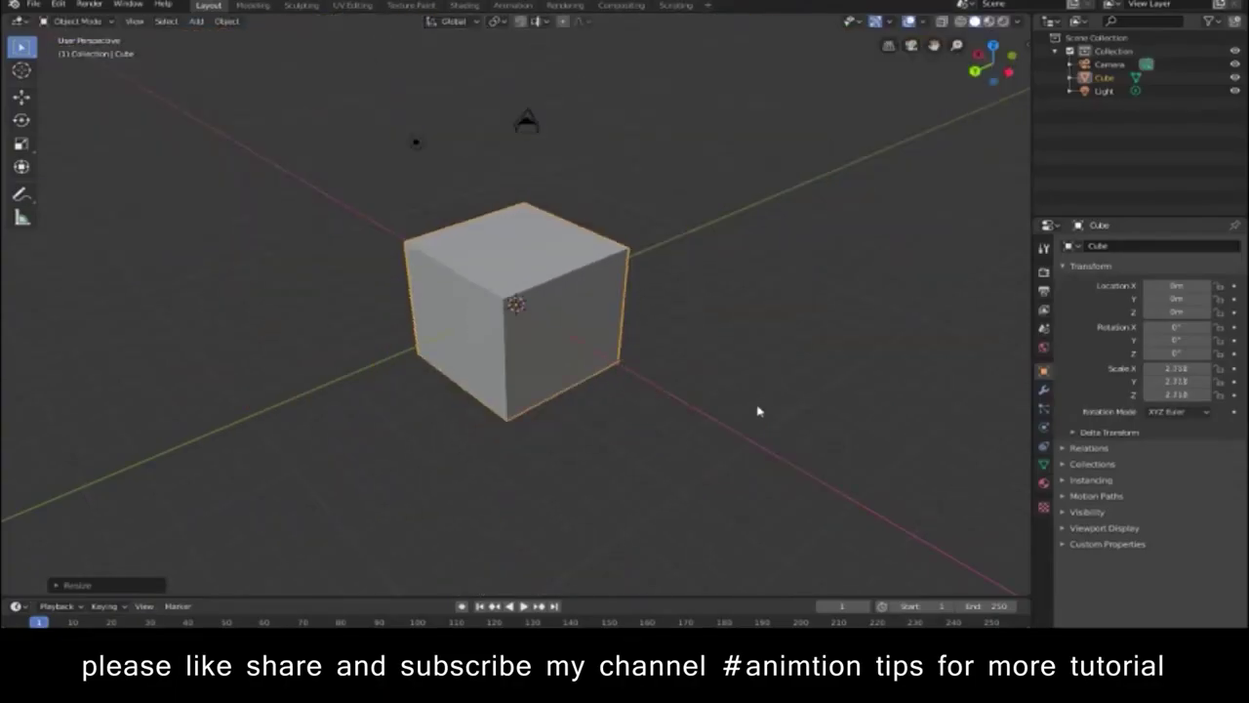
{"action": "key", "text": "Tab"}
{"action": "left_click", "coordinate": [1028, 53]}
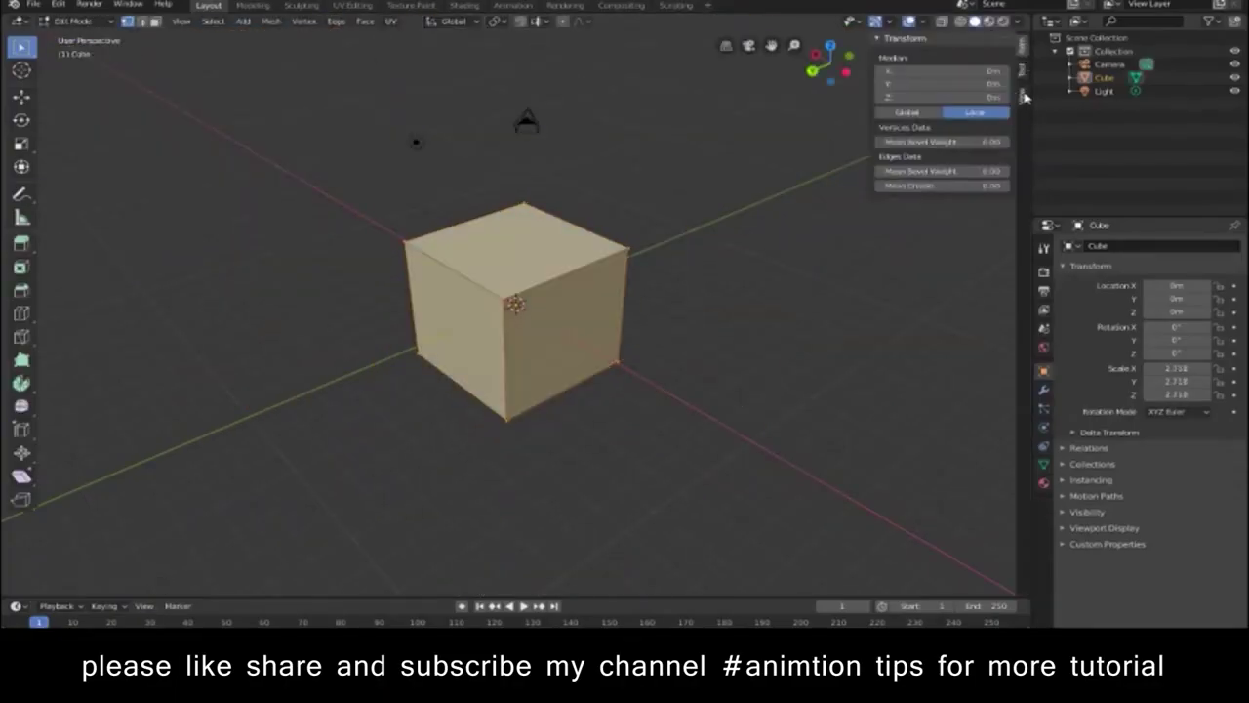
{"action": "left_click", "coordinate": [1023, 95]}
{"action": "left_click", "coordinate": [1024, 71]}
{"action": "left_click", "coordinate": [1024, 49]}
Step: Delete the cube's top face in face select mode, then return to Object Mode
{"action": "left_click", "coordinate": [528, 243]}
{"action": "left_click", "coordinate": [155, 20]}
{"action": "left_click", "coordinate": [528, 245]}
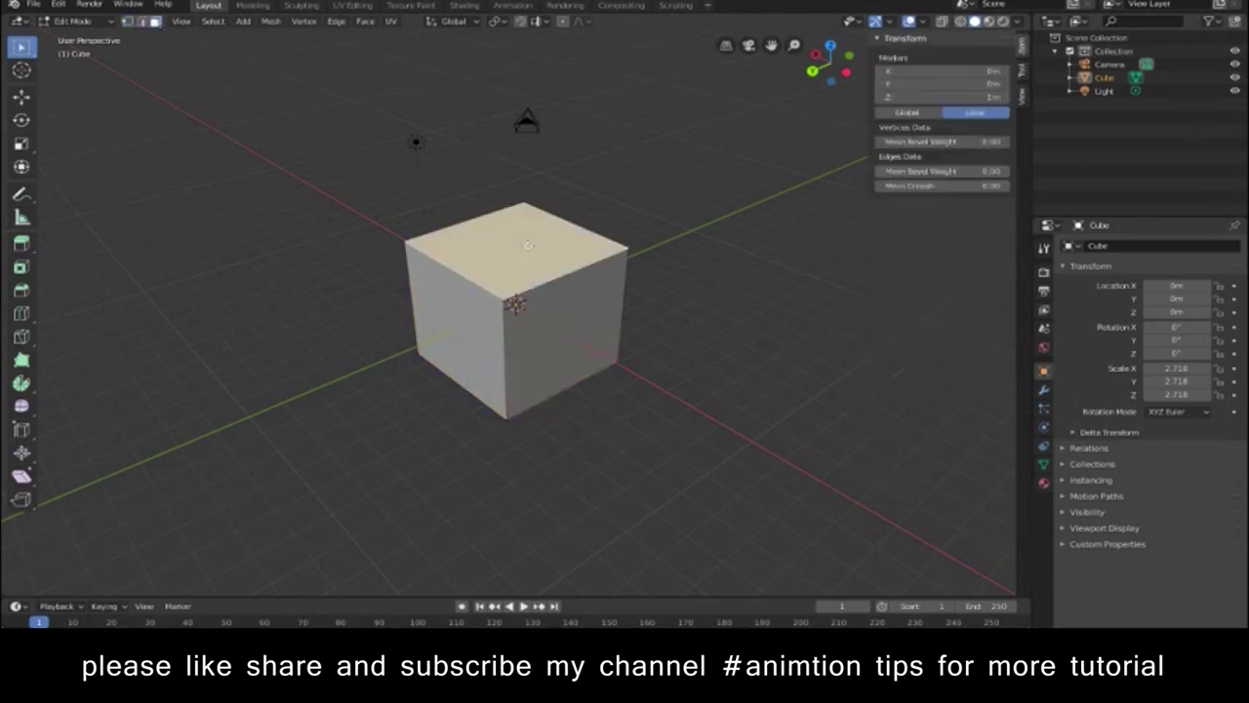
{"action": "key", "text": "x"}
{"action": "left_click", "coordinate": [511, 277]}
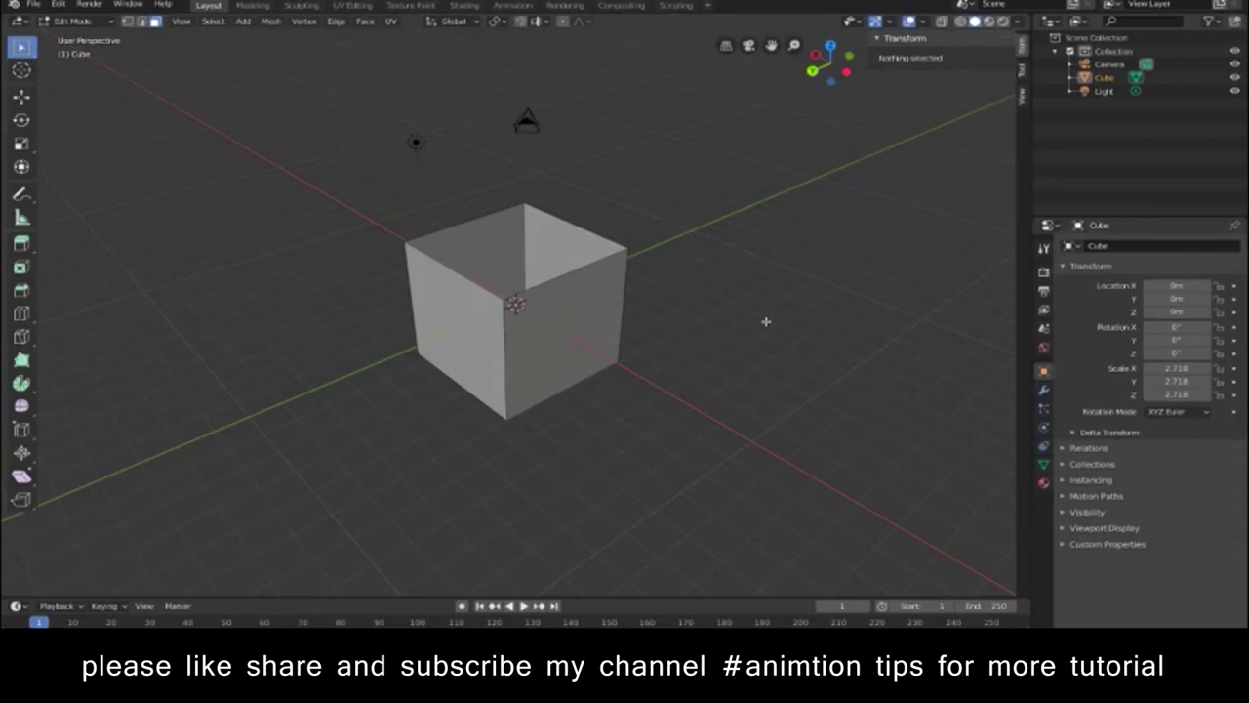
{"action": "key", "text": "Tab"}
Step: Show the box's Modifier properties and hide the sidebar to enlarge the 3D view
{"action": "left_click", "coordinate": [1043, 389]}
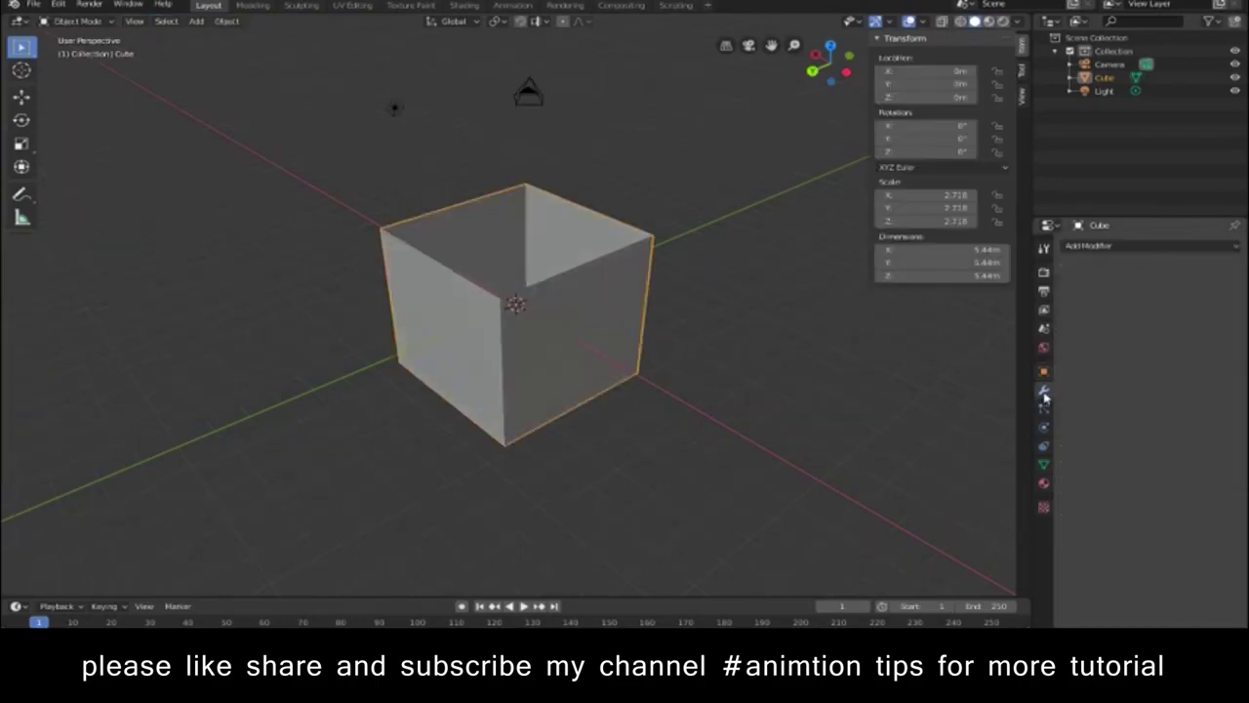
{"action": "left_click", "coordinate": [1023, 70]}
{"action": "left_click", "coordinate": [1023, 46]}
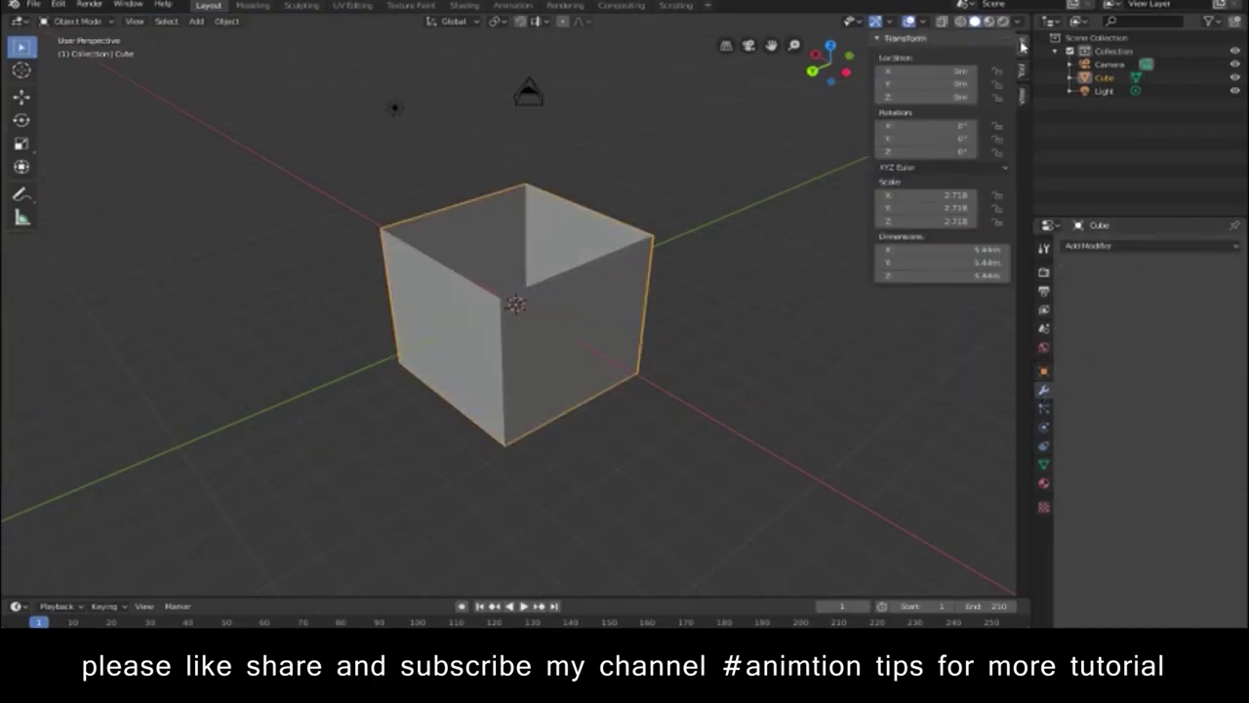
{"action": "left_click", "coordinate": [1023, 70]}
{"action": "left_click", "coordinate": [1023, 96]}
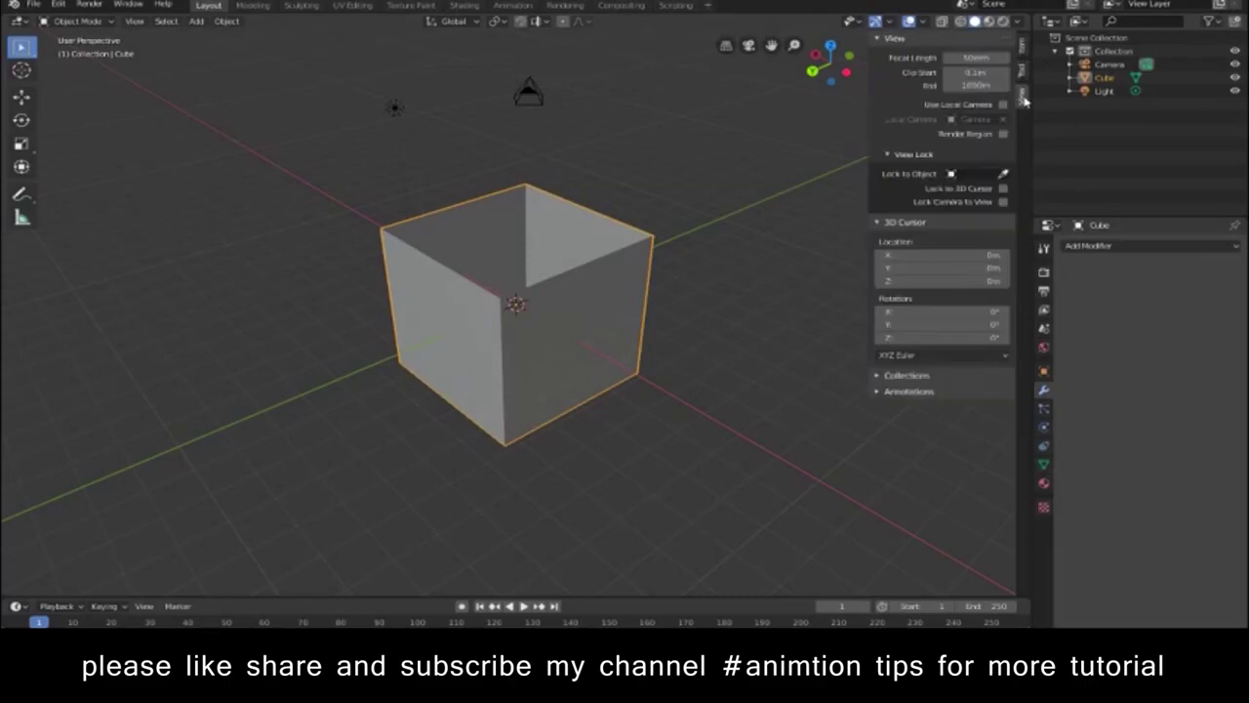
{"action": "left_click", "coordinate": [781, 201]}
{"action": "mouse_move", "coordinate": [717, 321]}
{"action": "middle_mouse_down"}
{"action": "mouse_move", "coordinate": [661, 315]}
{"action": "mouse_move", "coordinate": [638, 335]}
{"action": "mouse_move", "coordinate": [726, 371]}
{"action": "middle_mouse_up"}
{"action": "key", "text": "n"}
Step: Add a Solidify modifier with 0.1 m thickness and preview it in rendered shading
{"action": "left_click", "coordinate": [1125, 246]}
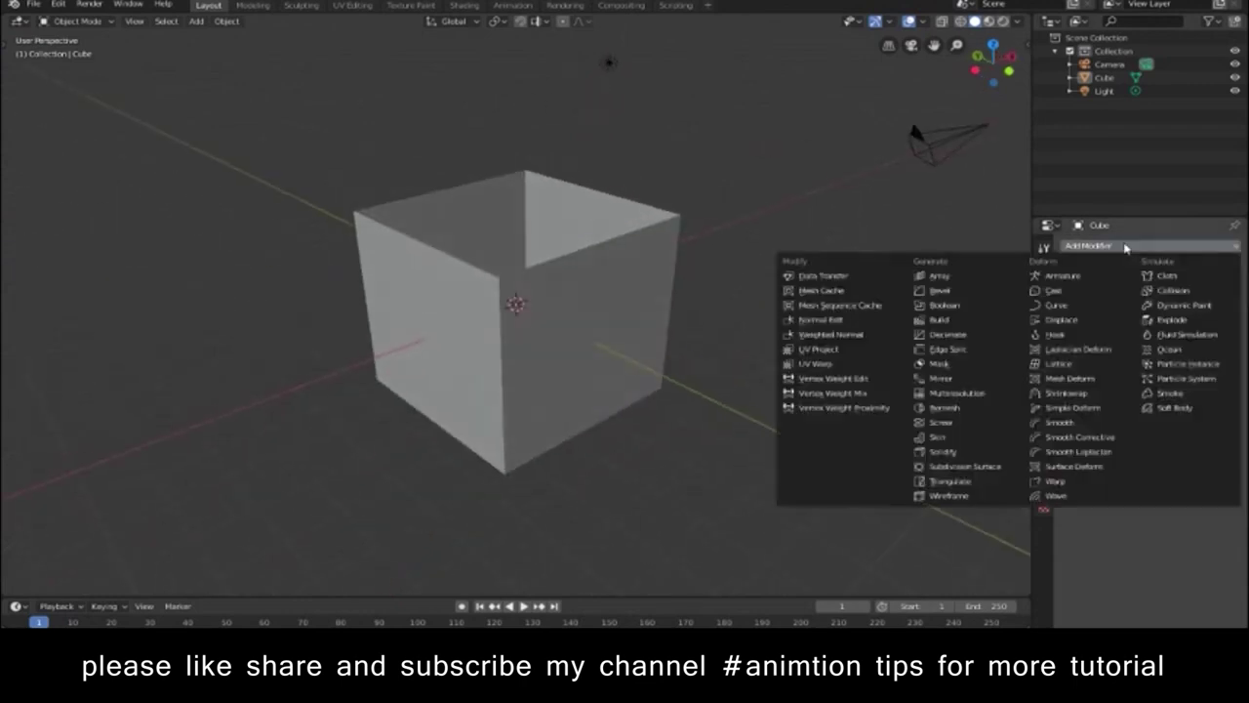
{"action": "left_click", "coordinate": [939, 451]}
{"action": "left_click_drag", "start_coordinate": [1103, 303], "coordinate": [1122, 303]}
{"action": "mouse_move", "coordinate": [617, 452]}
{"action": "middle_mouse_down"}
{"action": "mouse_move", "coordinate": [557, 459]}
{"action": "mouse_move", "coordinate": [725, 437]}
{"action": "middle_mouse_up"}
{"action": "scroll", "coordinate": [725, 429], "scroll_direction": "down", "scroll_amount": 4}
{"action": "key", "text": "z"}
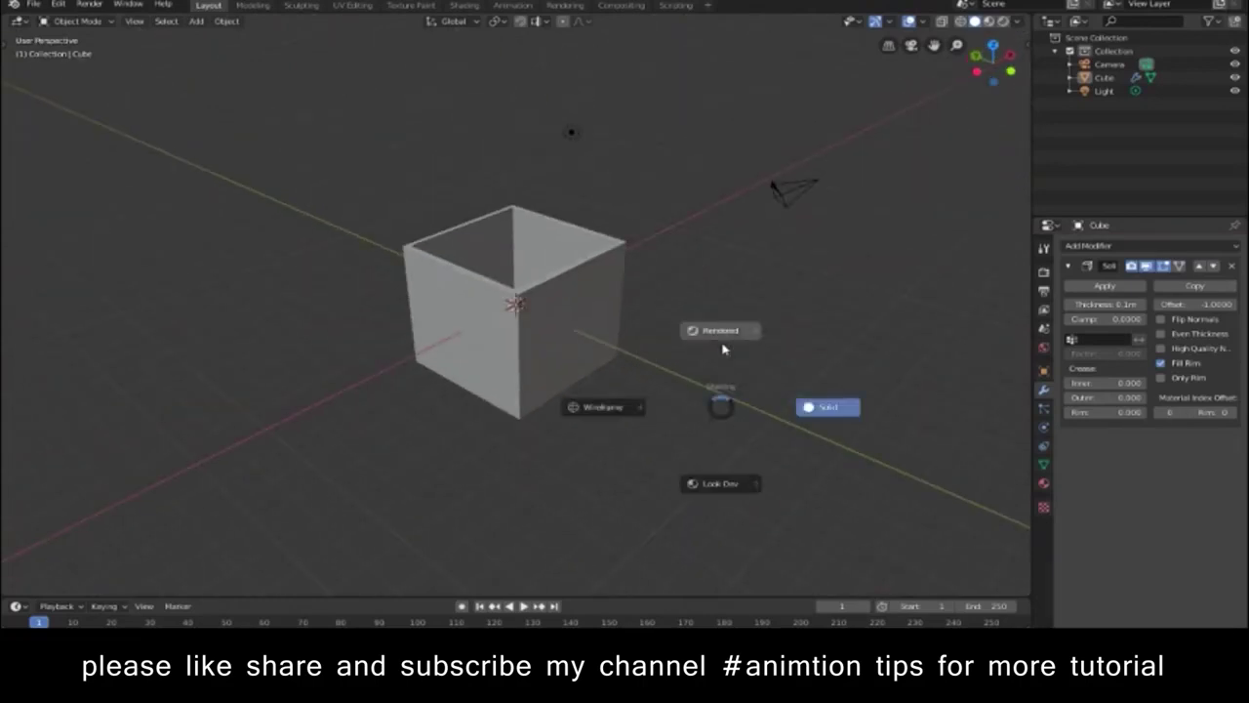
{"action": "left_click", "coordinate": [721, 330]}
{"action": "left_click", "coordinate": [974, 21]}
Step: Raise the box straight up along the Z axis
{"action": "left_click", "coordinate": [565, 310]}
{"action": "key", "text": "g"}
{"action": "key", "text": "z"}
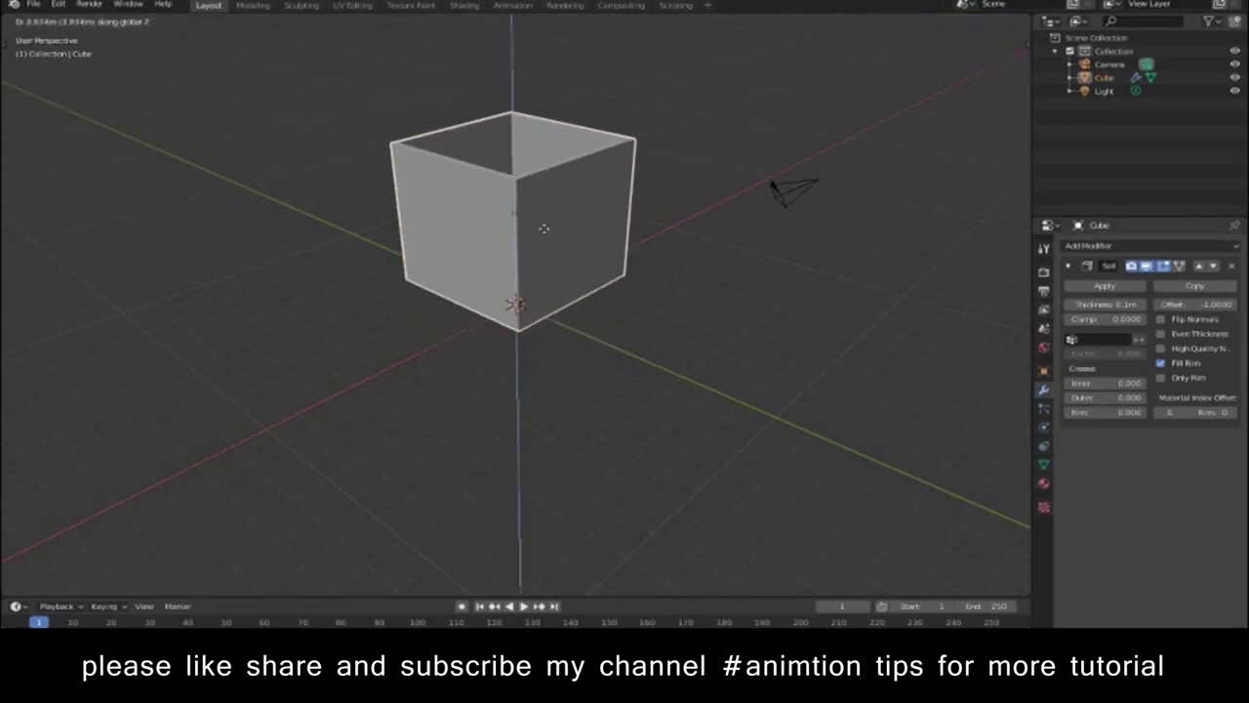
{"action": "left_click", "coordinate": [572, 329]}
{"action": "mouse_move", "coordinate": [572, 329]}
{"action": "middle_mouse_down"}
{"action": "mouse_move", "coordinate": [692, 341]}
{"action": "mouse_move", "coordinate": [589, 389]}
{"action": "mouse_move", "coordinate": [639, 407]}
{"action": "middle_mouse_up"}
Step: Add a circle mesh, lift it above the box, and rotate it upright about X
{"action": "scroll", "coordinate": [615, 402], "scroll_direction": "down", "scroll_amount": 3}
{"action": "key", "text": "shift+a"}
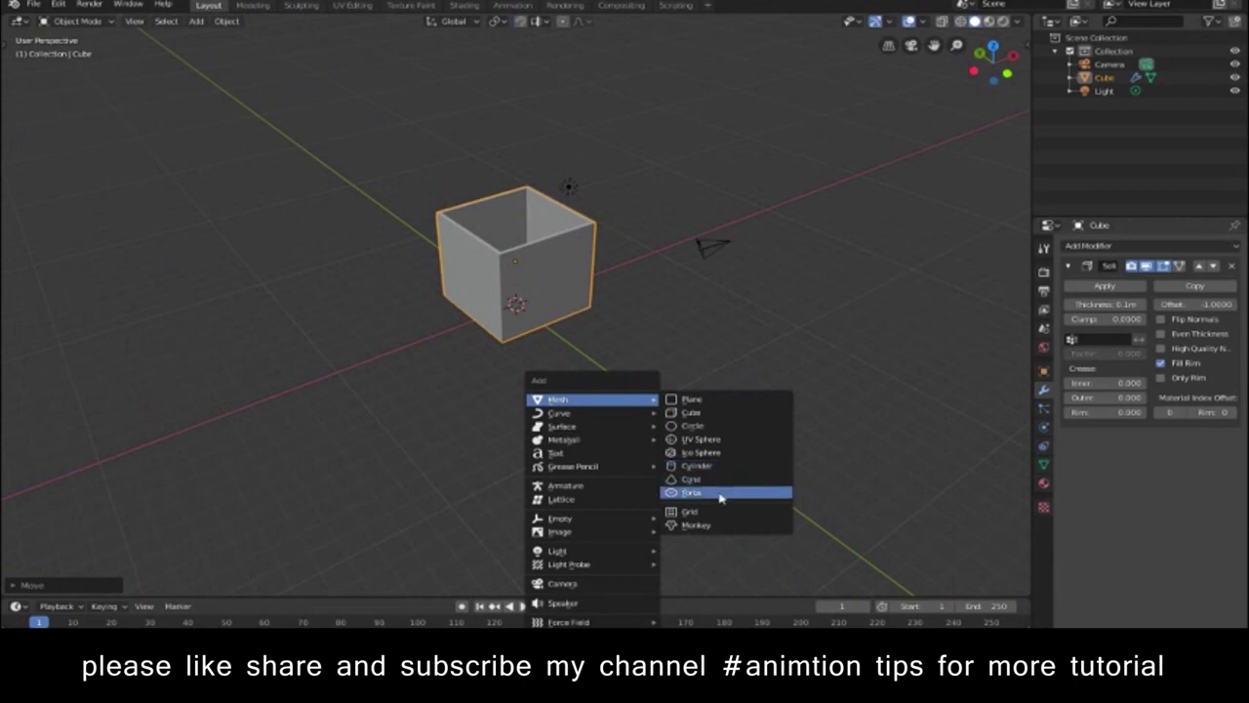
{"action": "left_click", "coordinate": [713, 426]}
{"action": "key", "text": "g"}
{"action": "key", "text": "z"}
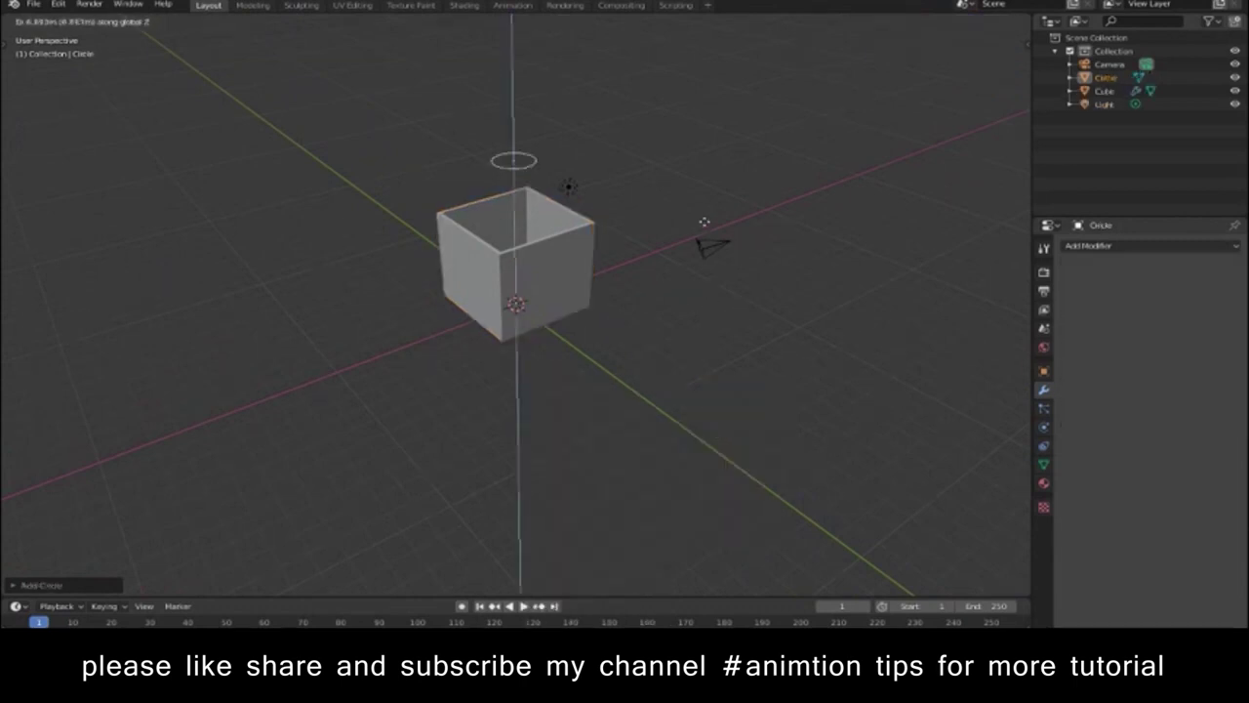
{"action": "left_click", "coordinate": [686, 322]}
{"action": "key", "text": "r"}
{"action": "key", "text": "x"}
{"action": "key", "text": "Return"}
Step: In wireframe top view, shift the circle along the Y axis
{"action": "key", "text": "KP_1"}
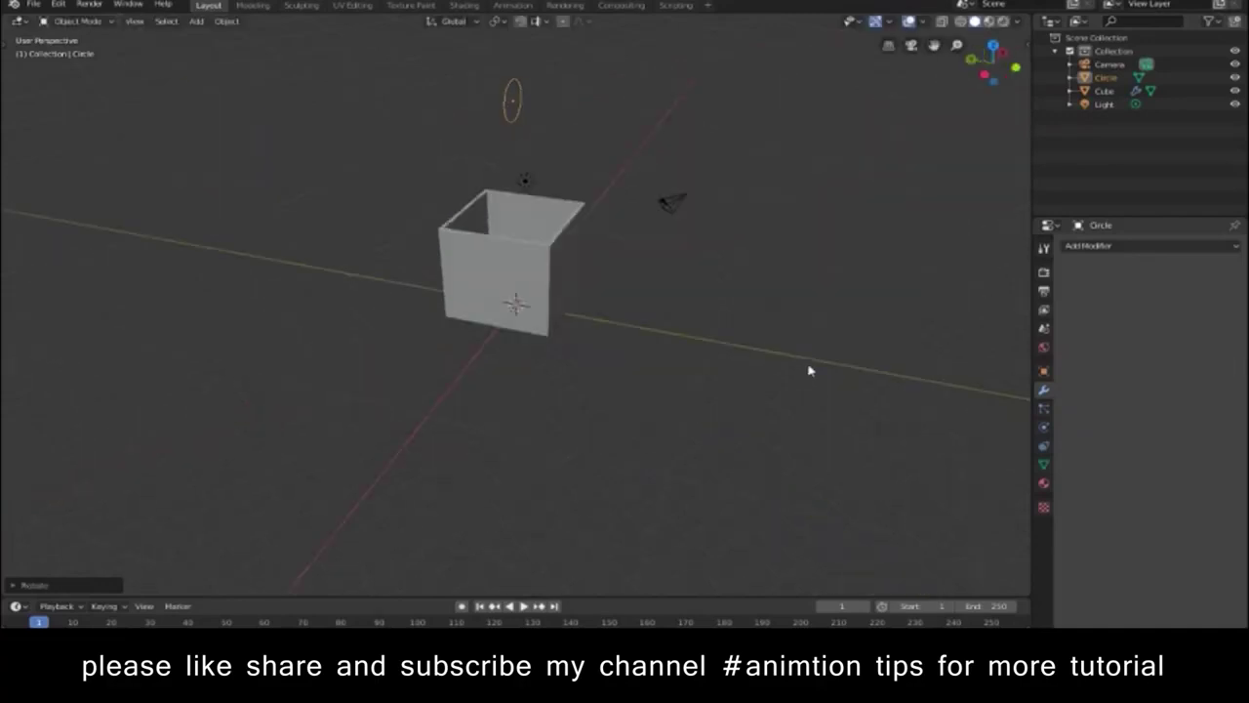
{"action": "key", "text": "KP_7"}
{"action": "scroll", "coordinate": [809, 370], "scroll_direction": "up", "scroll_amount": 2}
{"action": "scroll", "coordinate": [809, 370], "scroll_direction": "up", "scroll_amount": 1}
{"action": "key", "text": "shift+z"}
{"action": "key", "text": "x"}
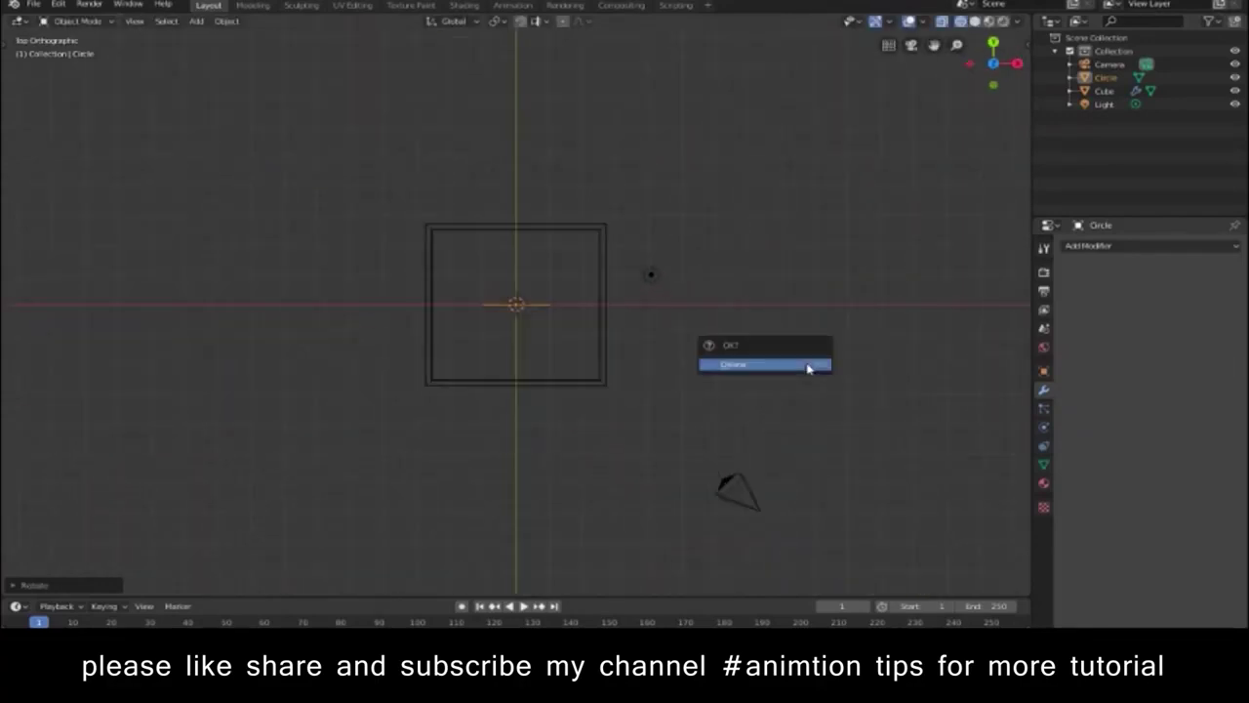
{"action": "mouse_move", "coordinate": [557, 326]}
{"action": "middle_mouse_down"}
{"action": "mouse_move", "coordinate": [555, 407]}
{"action": "mouse_move", "coordinate": [589, 419]}
{"action": "mouse_move", "coordinate": [653, 399]}
{"action": "mouse_move", "coordinate": [446, 373]}
{"action": "mouse_move", "coordinate": [530, 399]}
{"action": "mouse_move", "coordinate": [318, 407]}
{"action": "mouse_move", "coordinate": [287, 381]}
{"action": "middle_mouse_up"}
{"action": "key", "text": "g"}
{"action": "key", "text": "y"}
{"action": "left_click", "coordinate": [723, 379]}
Step: Fill the circle into a disc in Edit Mode and return to solid display
{"action": "mouse_move", "coordinate": [542, 433]}
{"action": "middle_mouse_down"}
{"action": "mouse_move", "coordinate": [663, 416]}
{"action": "mouse_move", "coordinate": [677, 449]}
{"action": "middle_mouse_up"}
{"action": "scroll", "coordinate": [678, 451], "scroll_direction": "up", "scroll_amount": 2}
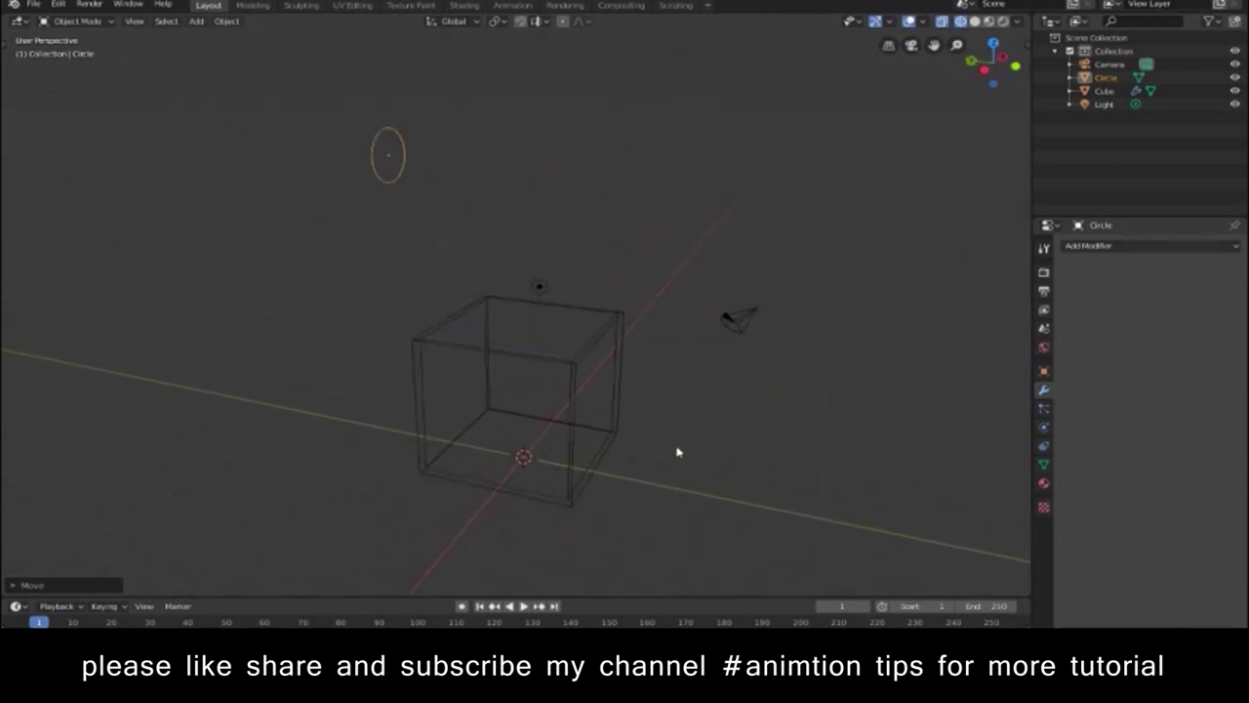
{"action": "key", "text": "Tab"}
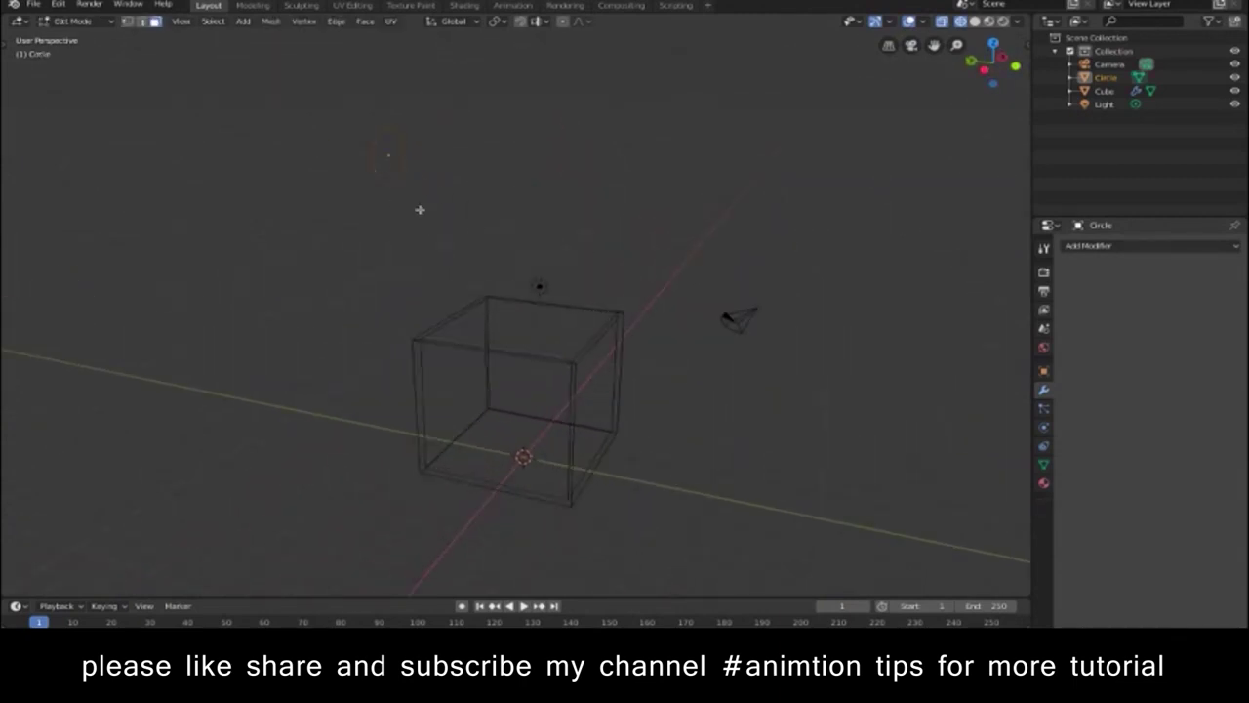
{"action": "key", "text": "Tab"}
{"action": "mouse_move", "coordinate": [421, 279]}
{"action": "middle_mouse_down"}
{"action": "mouse_move", "coordinate": [354, 270]}
{"action": "mouse_move", "coordinate": [638, 248]}
{"action": "mouse_move", "coordinate": [428, 276]}
{"action": "middle_mouse_up"}
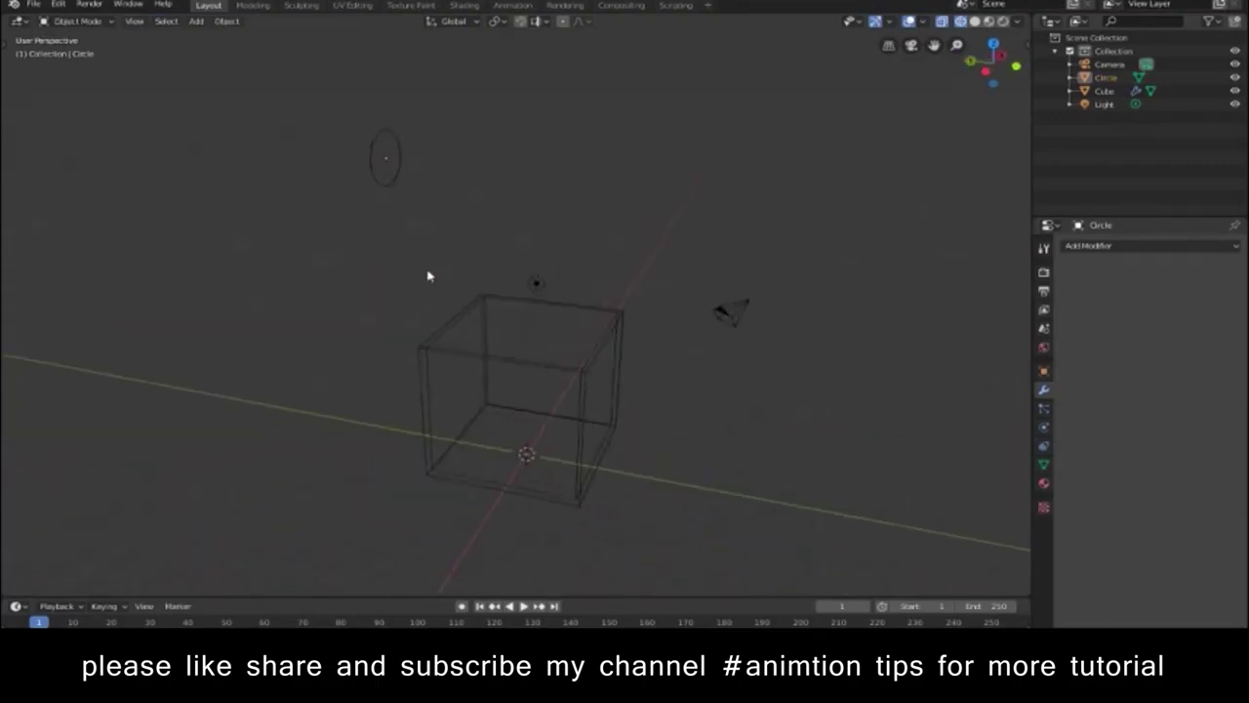
{"action": "key", "text": "shift+z"}
{"action": "mouse_move", "coordinate": [591, 260]}
{"action": "middle_mouse_down"}
{"action": "mouse_move", "coordinate": [876, 228]}
{"action": "mouse_move", "coordinate": [497, 276]}
{"action": "mouse_move", "coordinate": [594, 240]}
{"action": "mouse_move", "coordinate": [564, 239]}
{"action": "middle_mouse_up"}
Step: Add a cylinder mesh and raise it above the box along Z
{"action": "key", "text": "shift+a"}
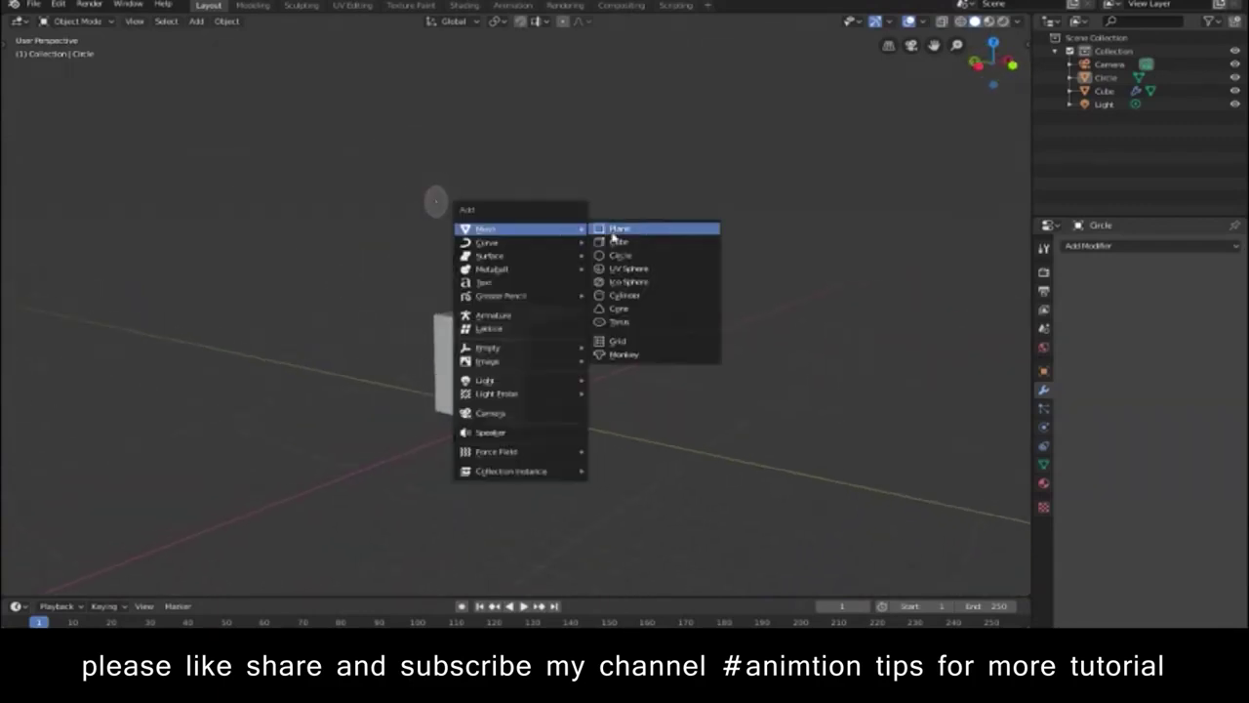
{"action": "left_click", "coordinate": [625, 295]}
{"action": "key", "text": "g"}
{"action": "key", "text": "z"}
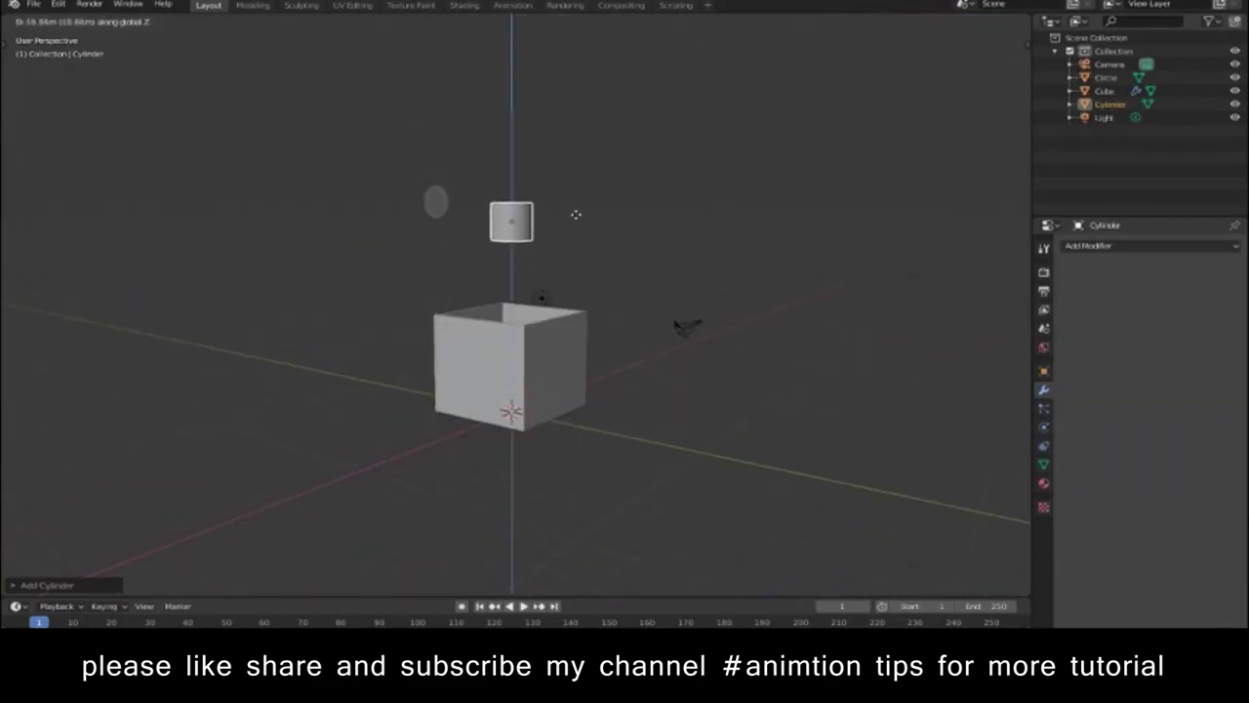
{"action": "left_click", "coordinate": [578, 204]}
Step: From the side view, rotate the cylinder 90° onto its side
{"action": "key", "text": "KP_3"}
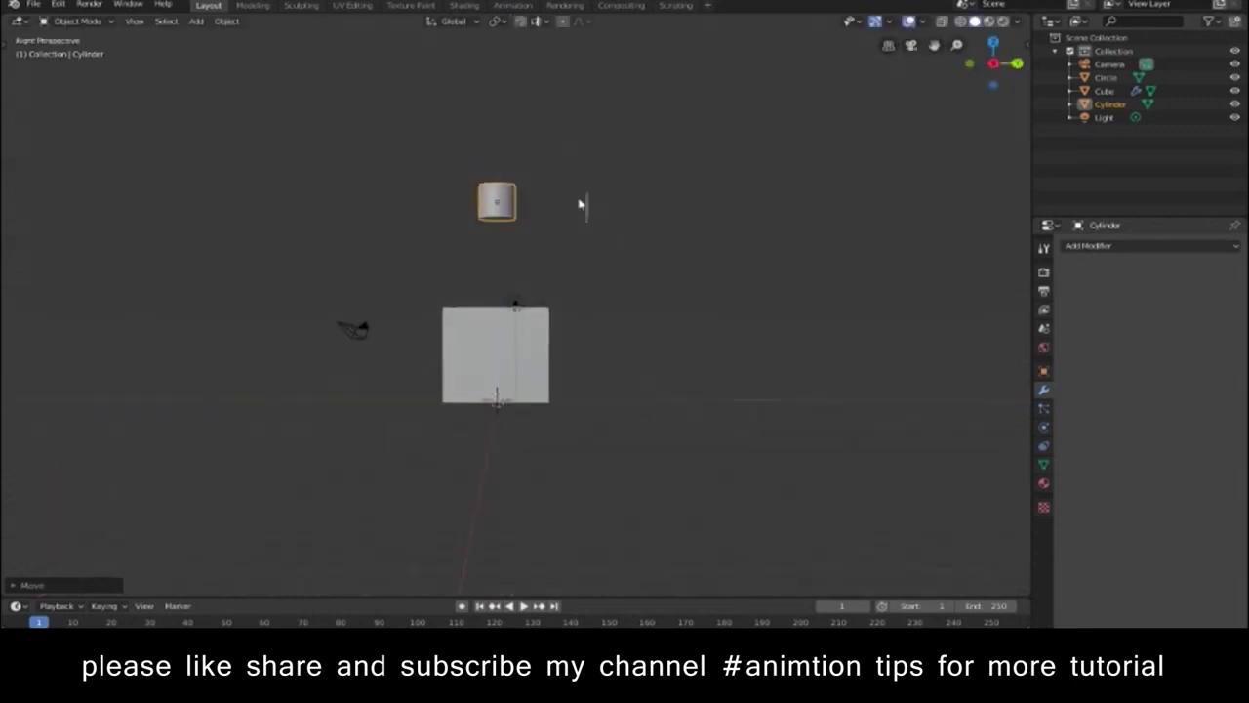
{"action": "key", "text": "KP_5"}
{"action": "scroll", "coordinate": [634, 214], "scroll_direction": "down", "scroll_amount": 1}
{"action": "key", "text": "x"}
{"action": "key", "text": "x"}
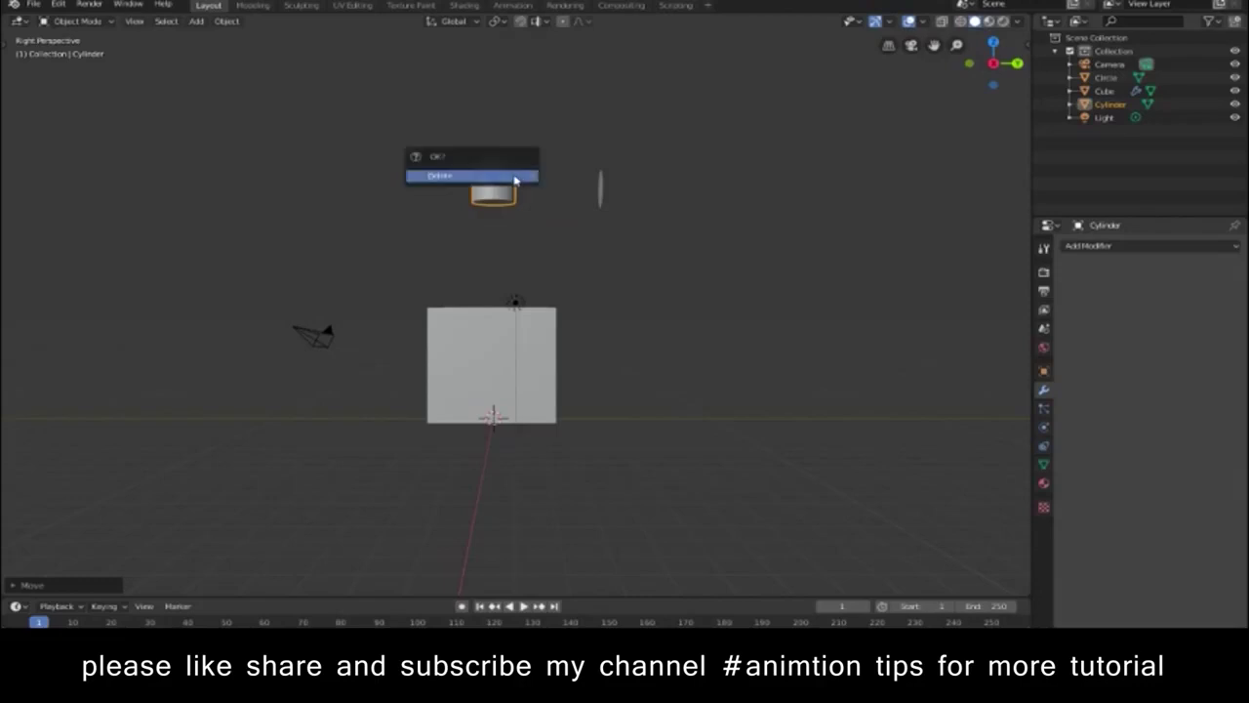
{"action": "key", "text": "r"}
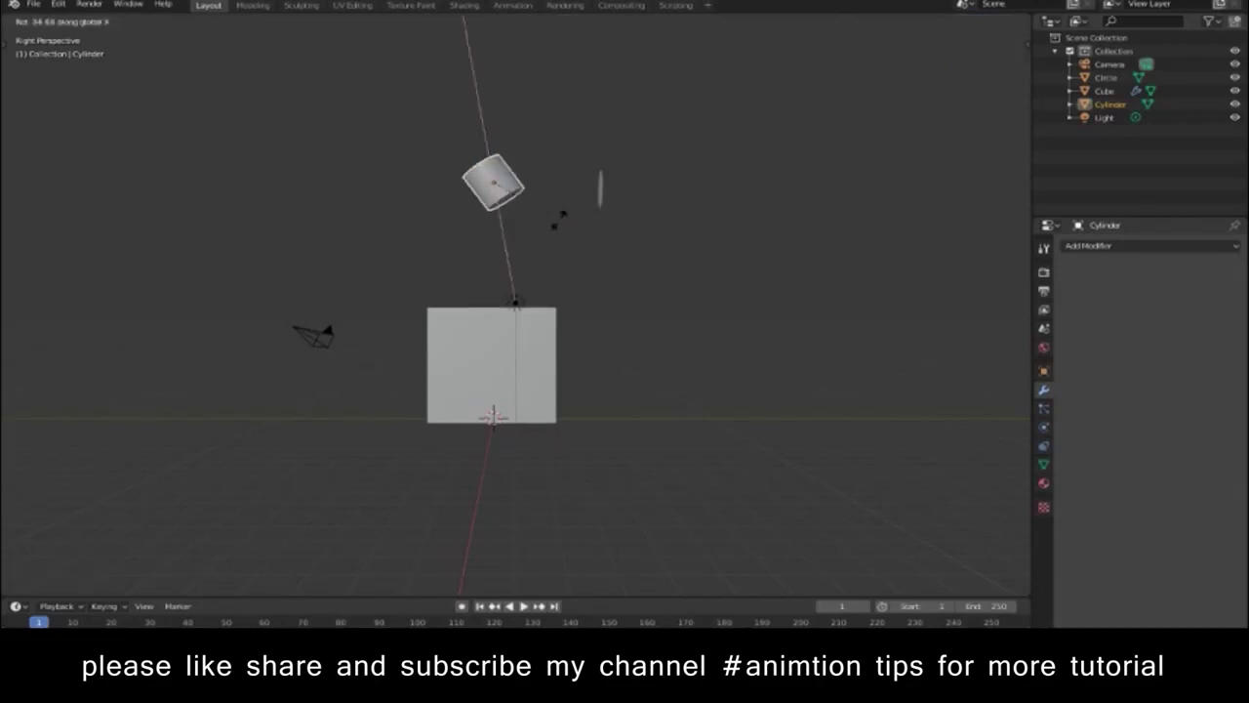
{"action": "left_click", "coordinate": [561, 226]}
Step: Move the cylinder along Y in wireframe top view, then frame it in orthographic front view
{"action": "key", "text": "KP_7"}
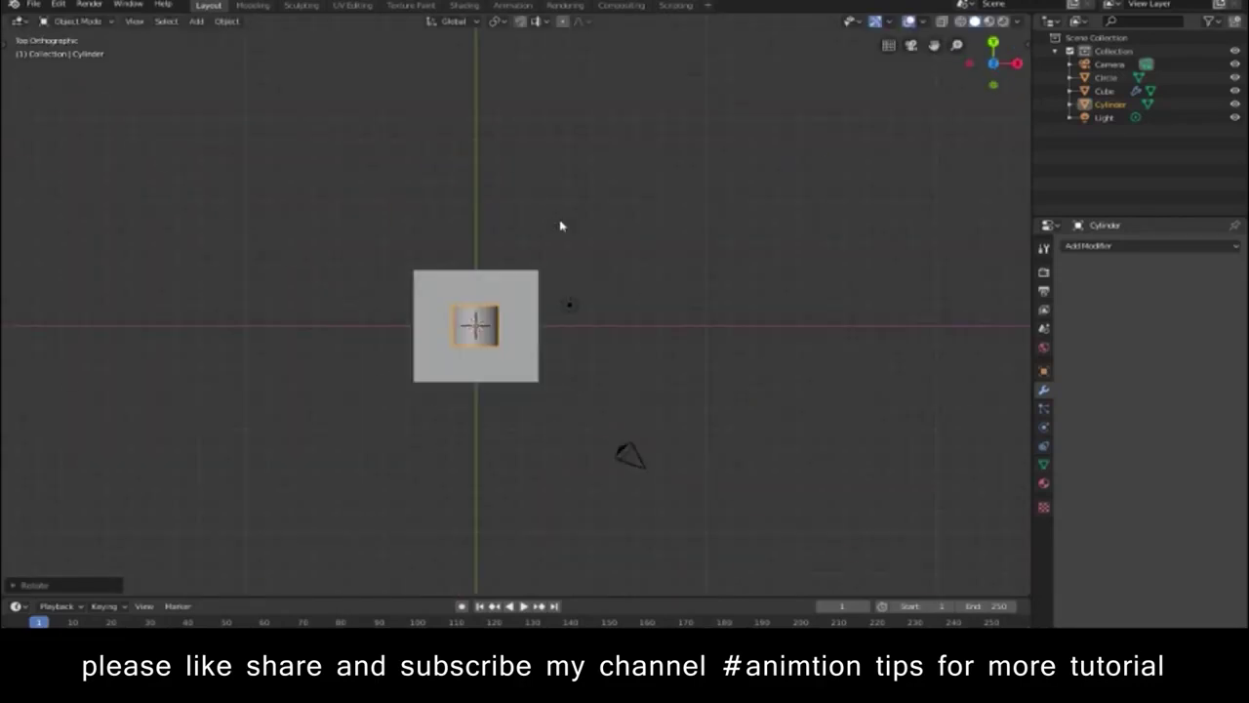
{"action": "key", "text": "shift+z"}
{"action": "key", "text": "g"}
{"action": "key", "text": "y"}
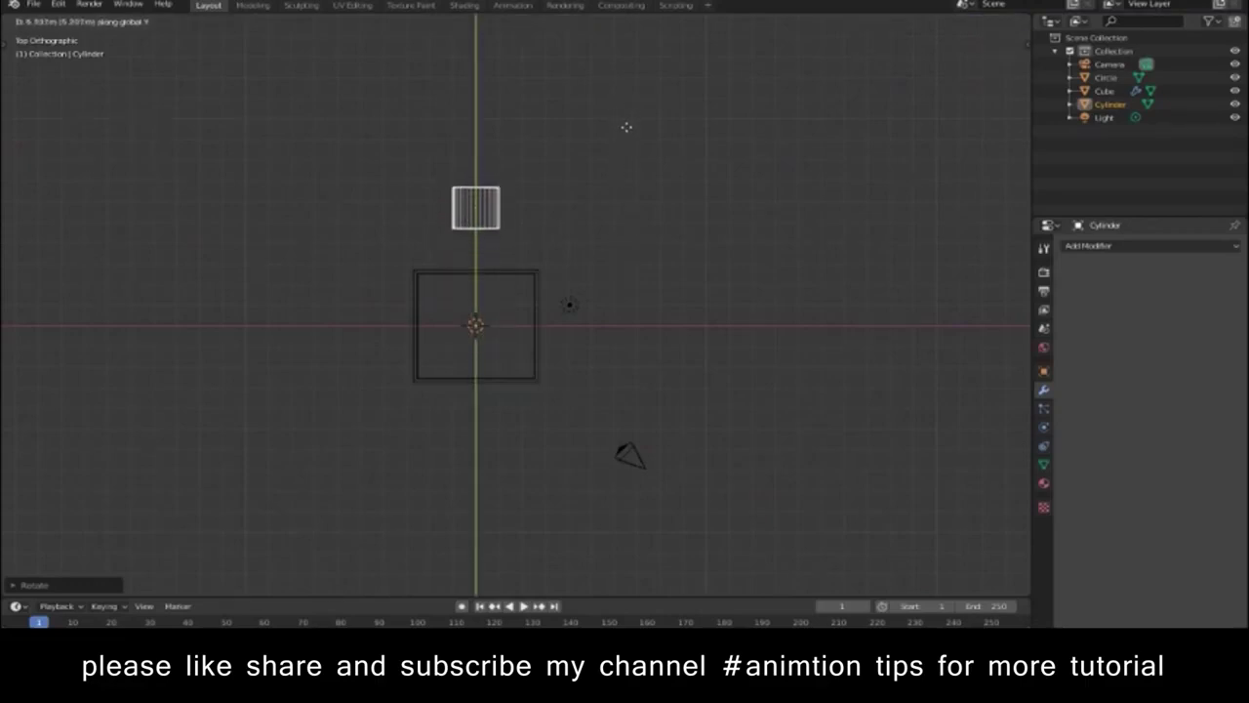
{"action": "left_click", "coordinate": [625, 127]}
{"action": "mouse_move", "coordinate": [630, 137]}
{"action": "middle_mouse_down"}
{"action": "mouse_move", "coordinate": [629, 239]}
{"action": "mouse_move", "coordinate": [733, 231]}
{"action": "middle_mouse_up"}
{"action": "key", "text": "KP_Decimal"}
{"action": "key", "text": "KP_5"}
{"action": "key", "text": "KP_1"}
Step: Lower the cylinder along Z and scale the circle slightly smaller
{"action": "key", "text": "g"}
{"action": "key", "text": "z"}
{"action": "left_click", "coordinate": [746, 279]}
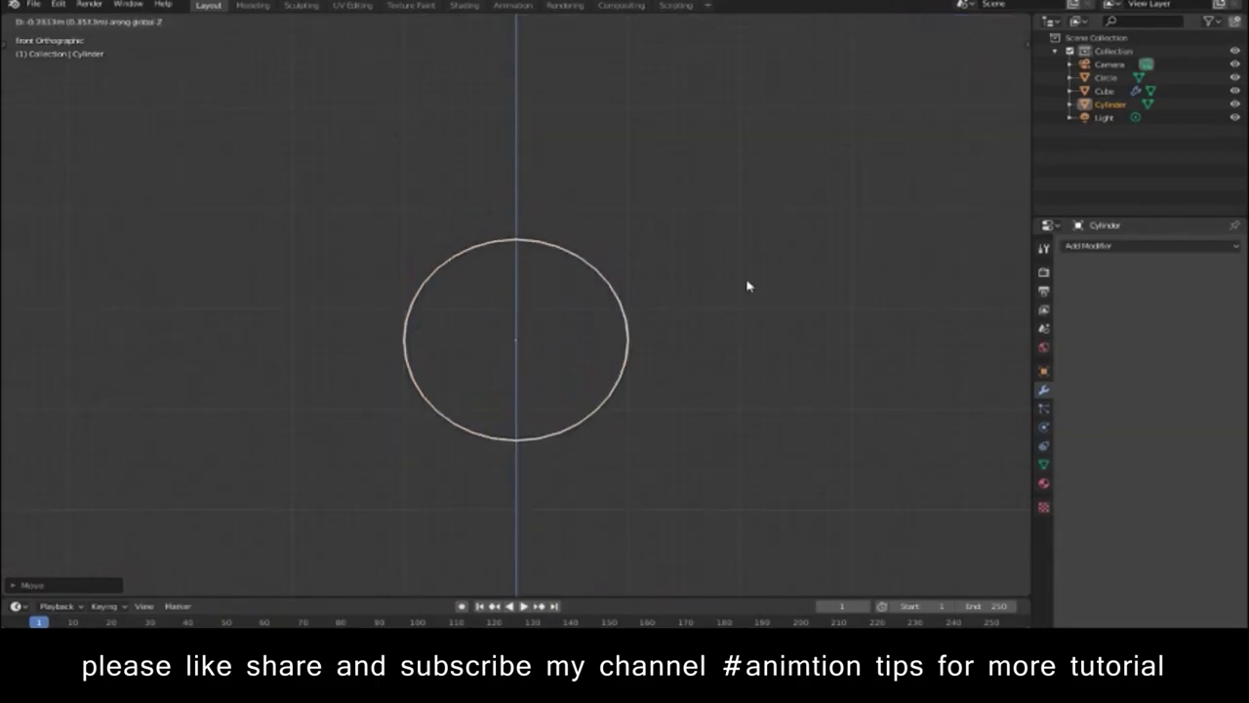
{"action": "left_click", "coordinate": [520, 240]}
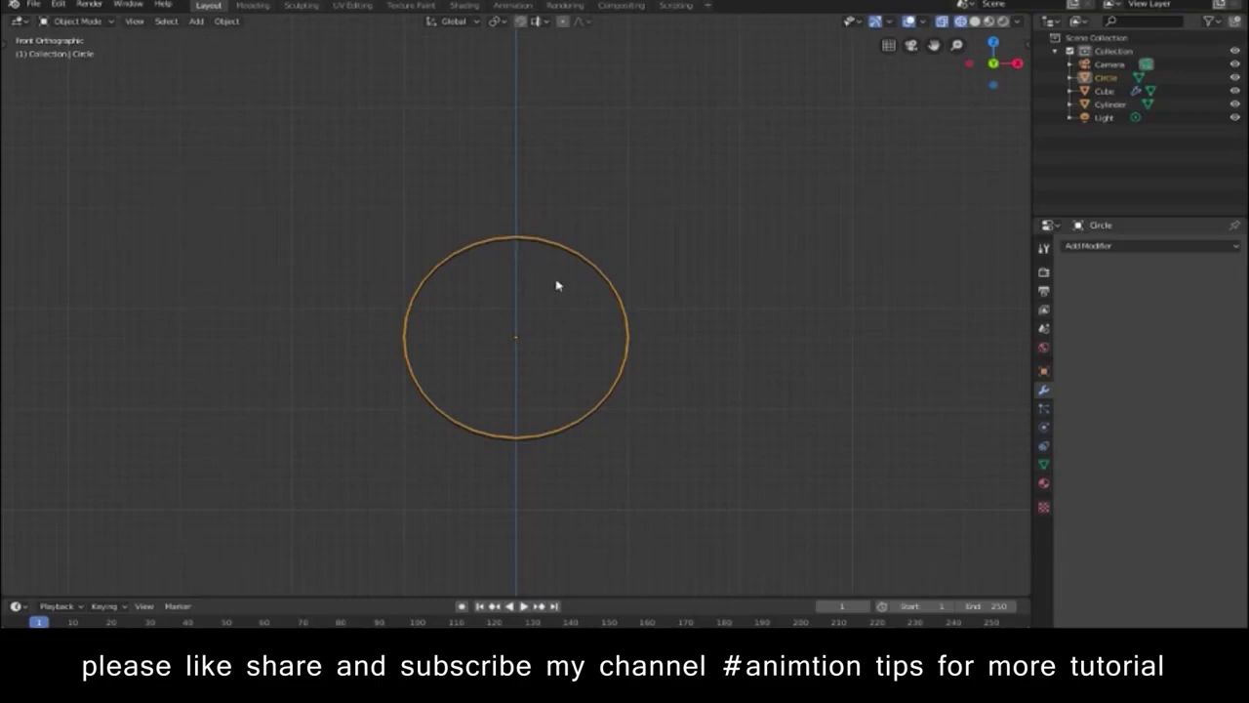
{"action": "key", "text": "s"}
{"action": "left_click", "coordinate": [573, 377]}
Step: Delete the cylinder's end face in Edit Mode so the tube is open
{"action": "left_click", "coordinate": [577, 430]}
{"action": "middle_click_drag", "start_coordinate": [758, 427], "coordinate": [755, 424]}
{"action": "key", "text": "shift+z"}
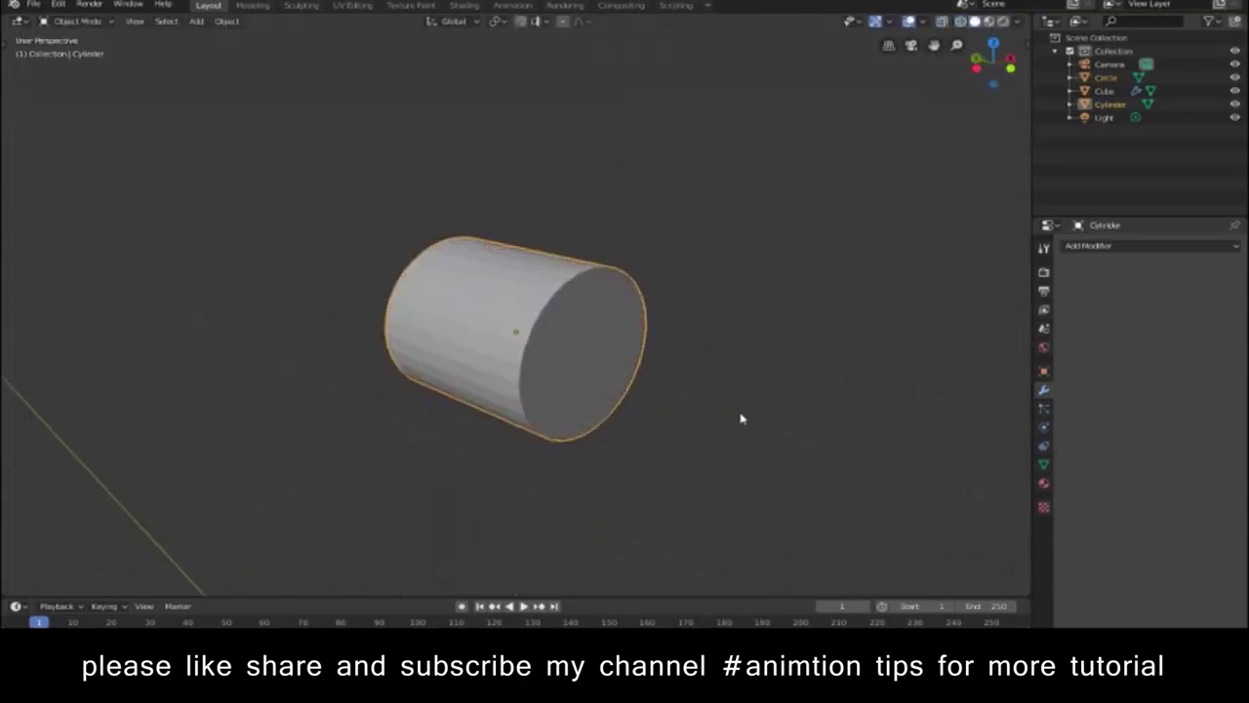
{"action": "key", "text": "Tab"}
{"action": "left_click", "coordinate": [608, 355]}
{"action": "right_click", "coordinate": [611, 373]}
{"action": "left_click", "coordinate": [601, 354]}
{"action": "middle_click_drag", "start_coordinate": [599, 390], "coordinate": [555, 400]}
{"action": "key", "text": "x"}
{"action": "left_click", "coordinate": [484, 400]}
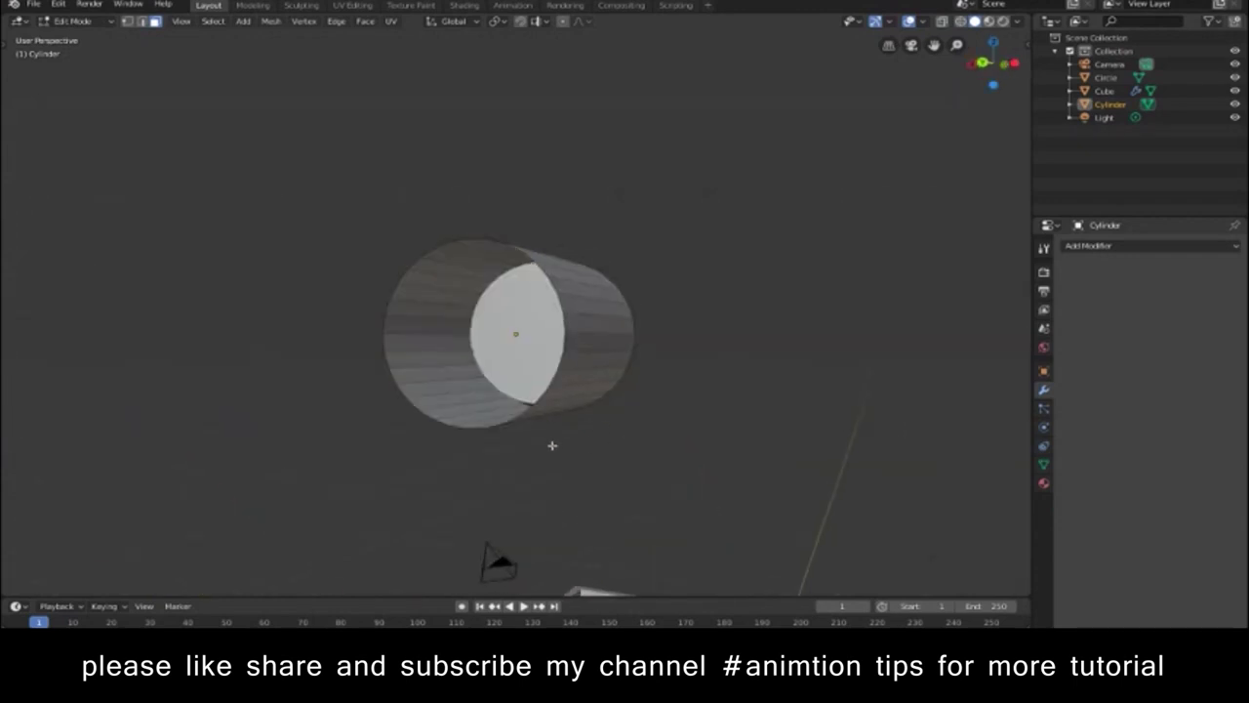
{"action": "middle_click_drag", "start_coordinate": [552, 445], "coordinate": [385, 447]}
{"action": "key", "text": "Tab"}
Step: Add a Solidify modifier to the cylinder with -0.1 m thickness
{"action": "left_click", "coordinate": [1123, 246]}
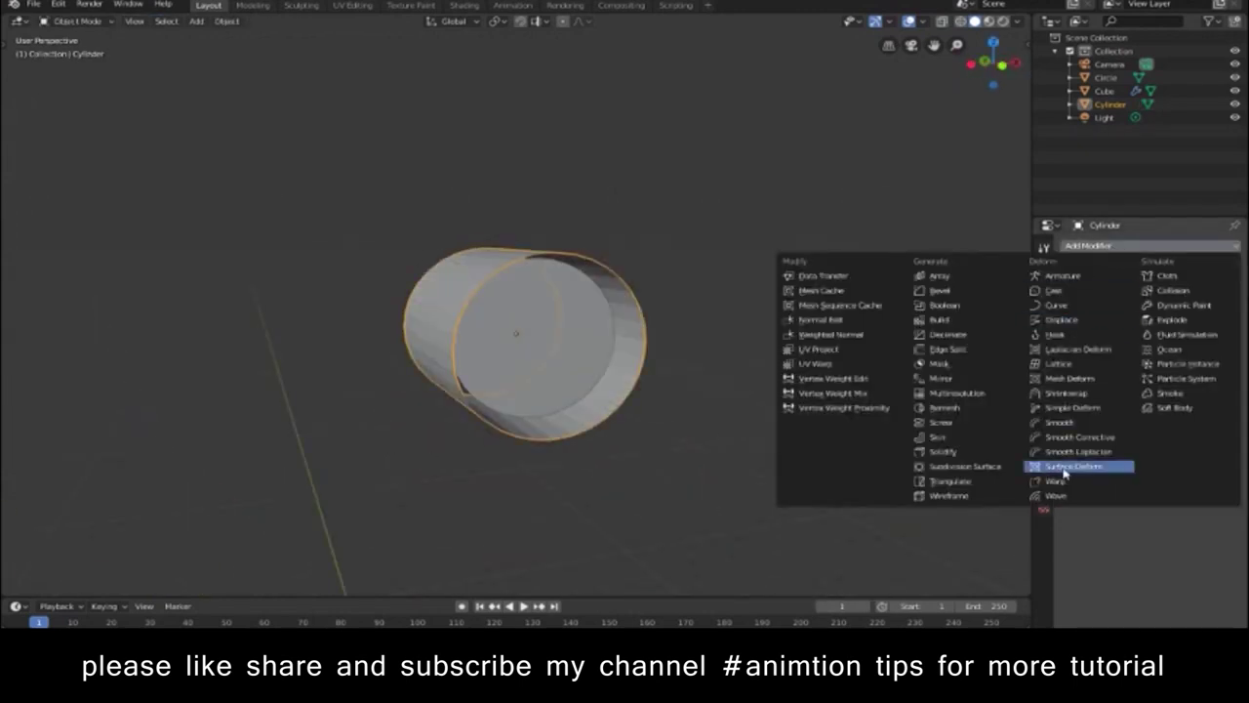
{"action": "left_click", "coordinate": [927, 452]}
{"action": "left_click_drag", "start_coordinate": [1105, 304], "coordinate": [1105, 304]}
{"action": "left_click", "coordinate": [638, 455]}
{"action": "middle_click_drag", "start_coordinate": [639, 455], "coordinate": [638, 446]}
{"action": "scroll", "coordinate": [681, 438], "scroll_direction": "down", "scroll_amount": 4}
{"action": "mouse_move", "coordinate": [767, 430]}
{"action": "middle_mouse_down"}
{"action": "mouse_move", "coordinate": [758, 379]}
{"action": "mouse_move", "coordinate": [744, 398]}
{"action": "middle_mouse_up"}
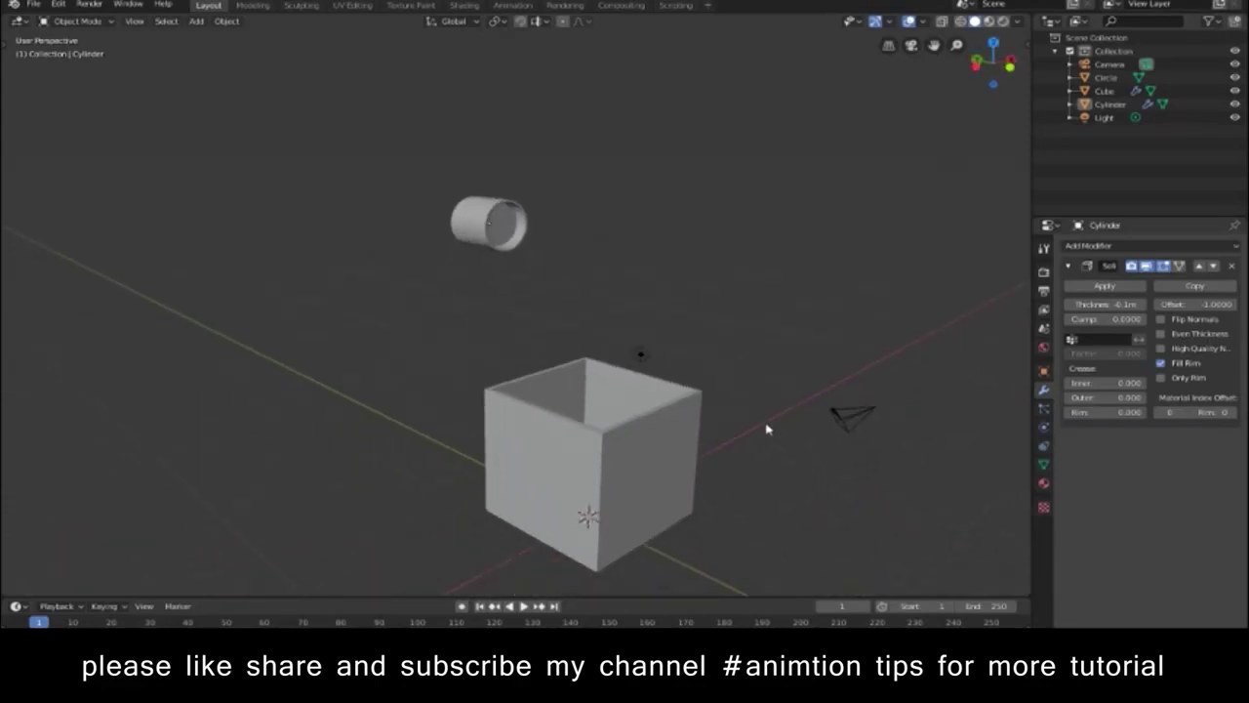
Step: Add a new cube, scale it to about 7.85, and raise it along Z
{"action": "key", "text": "shift+a"}
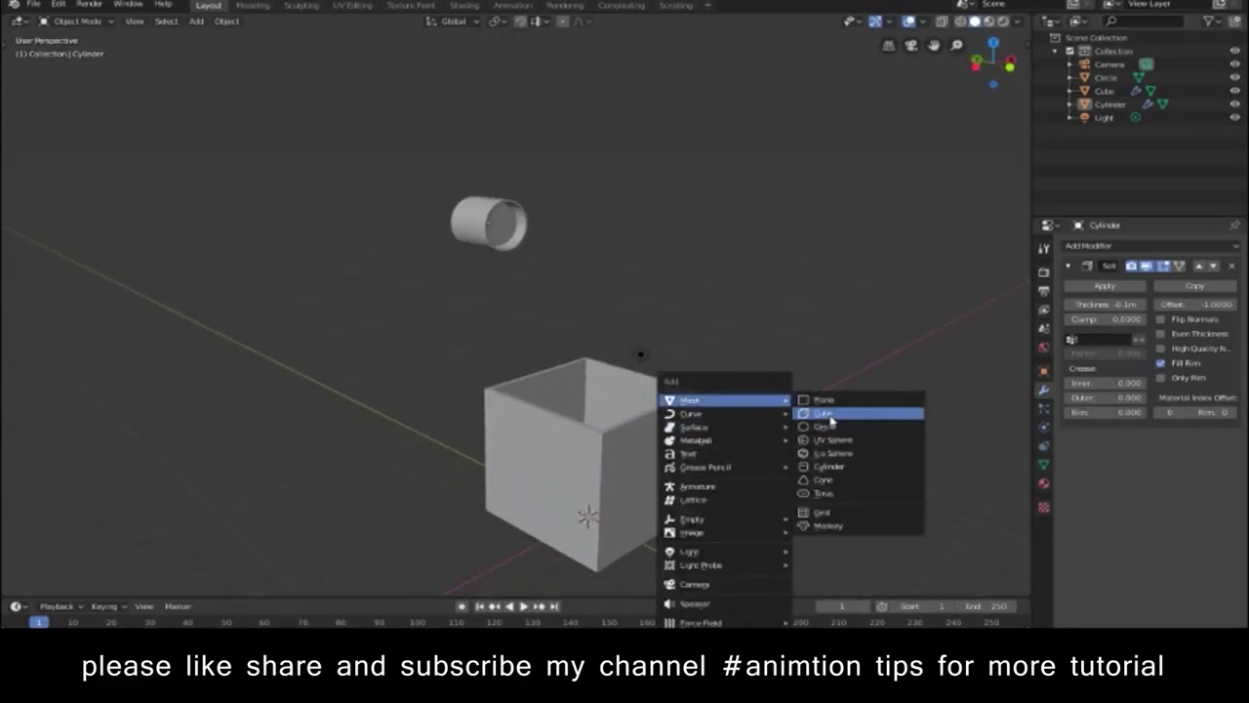
{"action": "left_click", "coordinate": [830, 419]}
{"action": "key", "text": "s"}
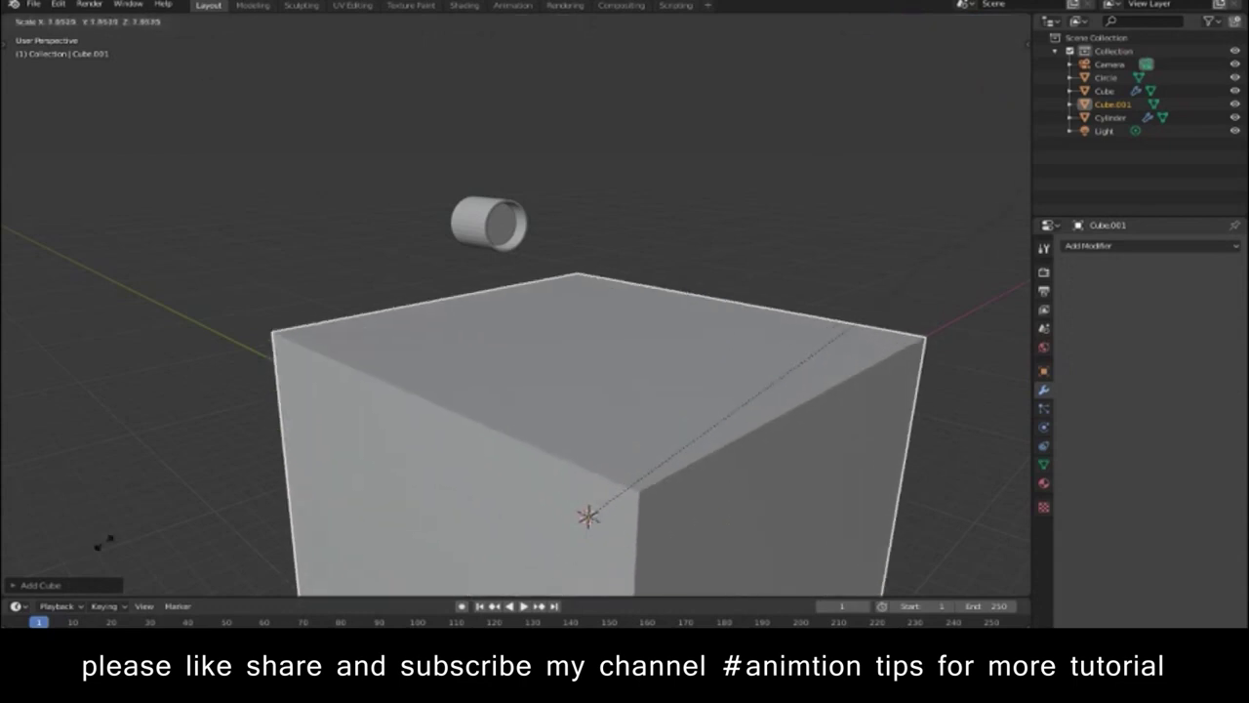
{"action": "left_click", "coordinate": [298, 378]}
{"action": "key", "text": "g"}
{"action": "key", "text": "z"}
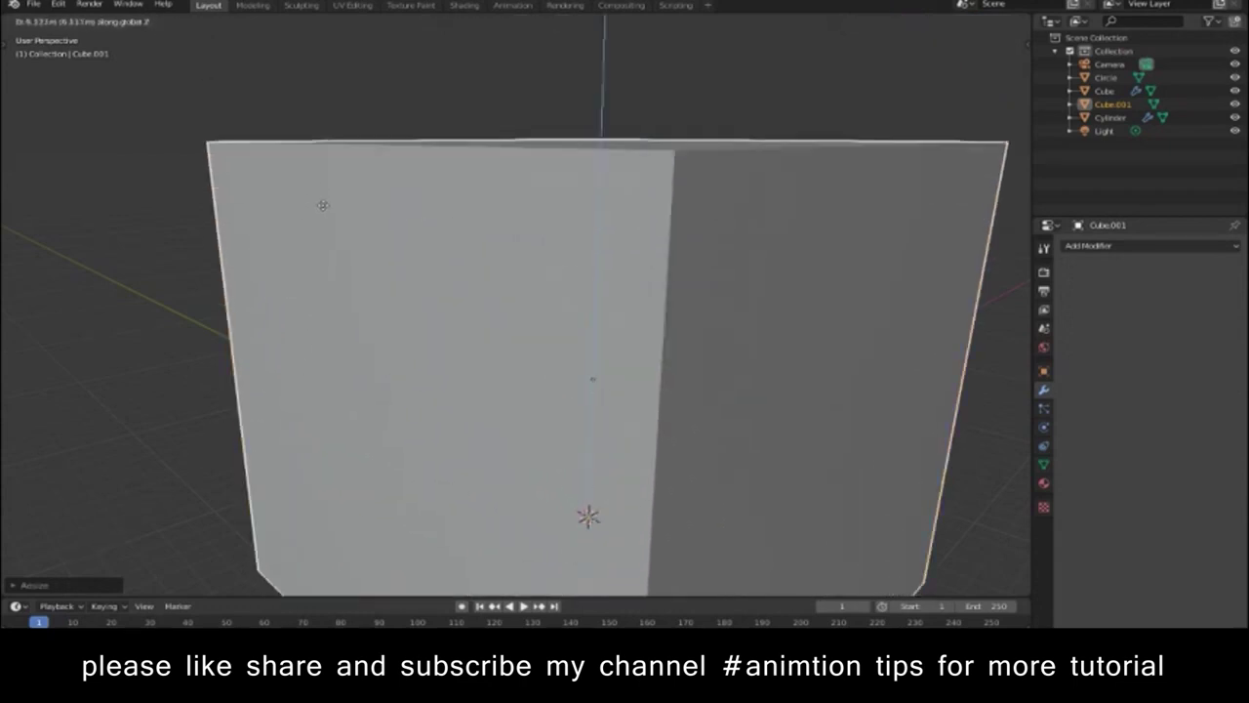
{"action": "left_click", "coordinate": [329, 204]}
{"action": "middle_click_drag", "start_coordinate": [368, 293], "coordinate": [371, 293]}
Step: In wireframe top view, center the large cube over the scene along Y
{"action": "key", "text": "KP_7"}
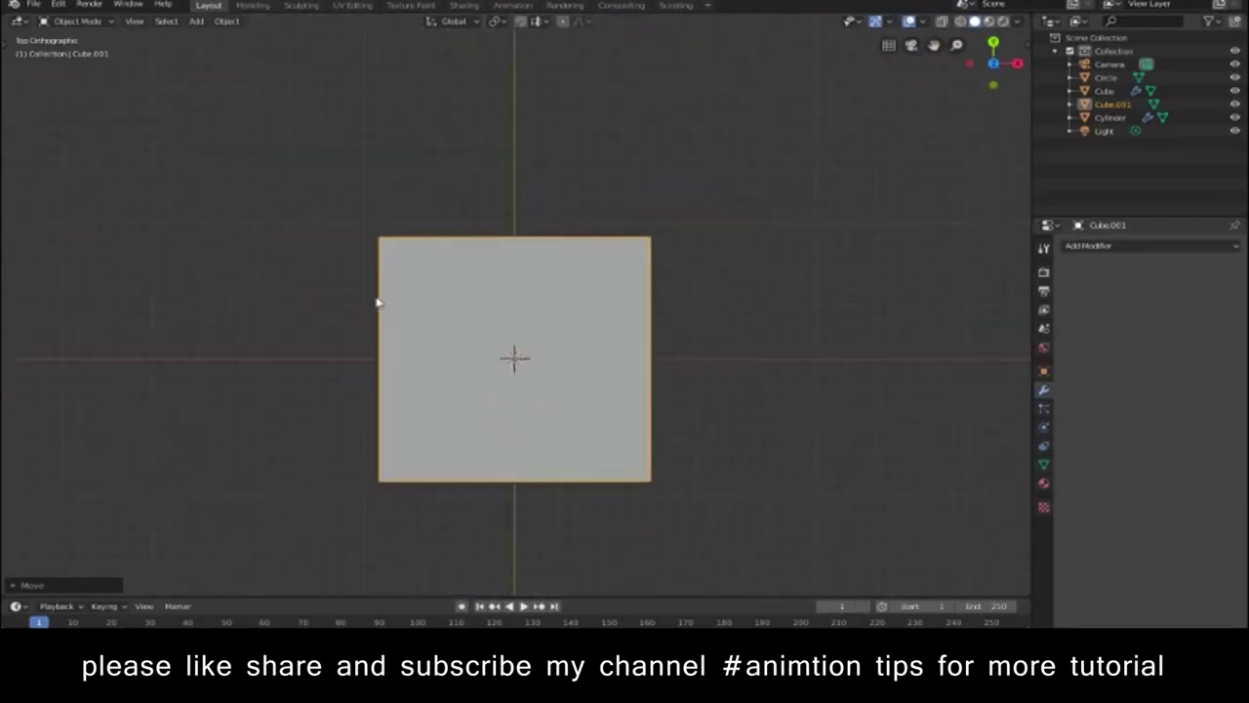
{"action": "key", "text": "shift+z"}
{"action": "key", "text": "g"}
{"action": "key", "text": "y"}
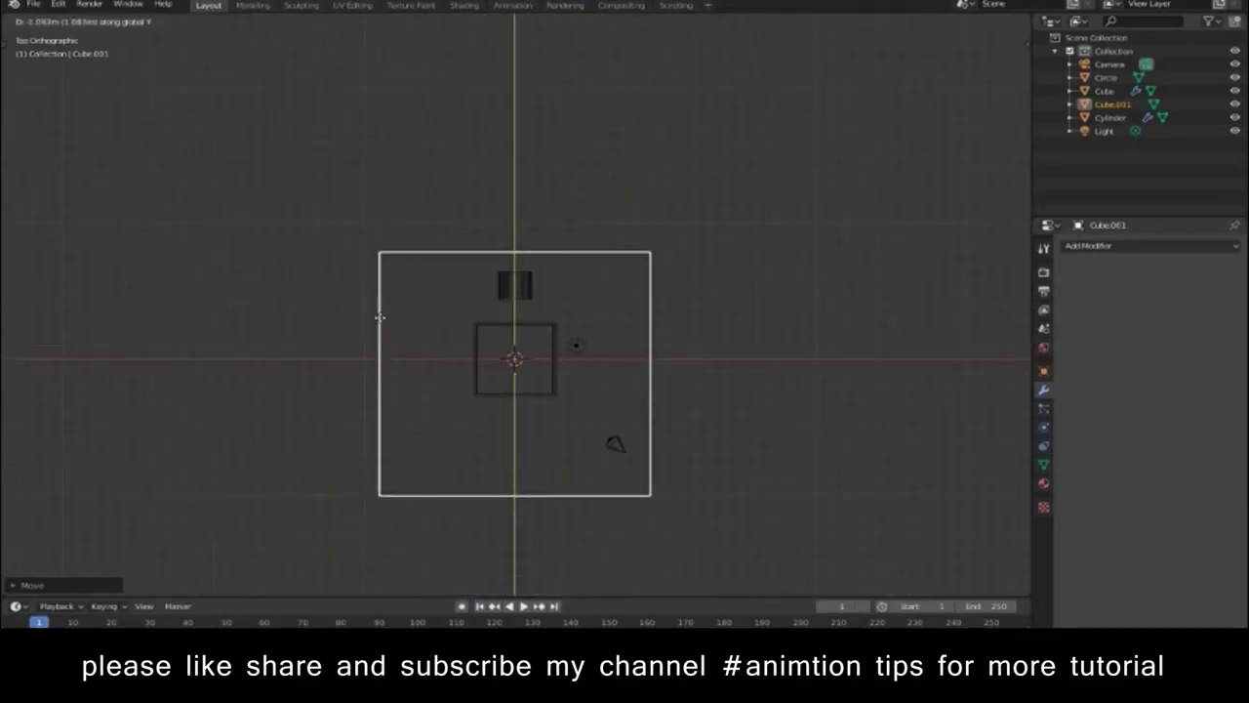
{"action": "left_click", "coordinate": [380, 335]}
{"action": "mouse_move", "coordinate": [381, 338]}
{"action": "middle_mouse_down"}
{"action": "mouse_move", "coordinate": [753, 360]}
{"action": "mouse_move", "coordinate": [803, 232]}
{"action": "mouse_move", "coordinate": [796, 253]}
{"action": "middle_mouse_up"}
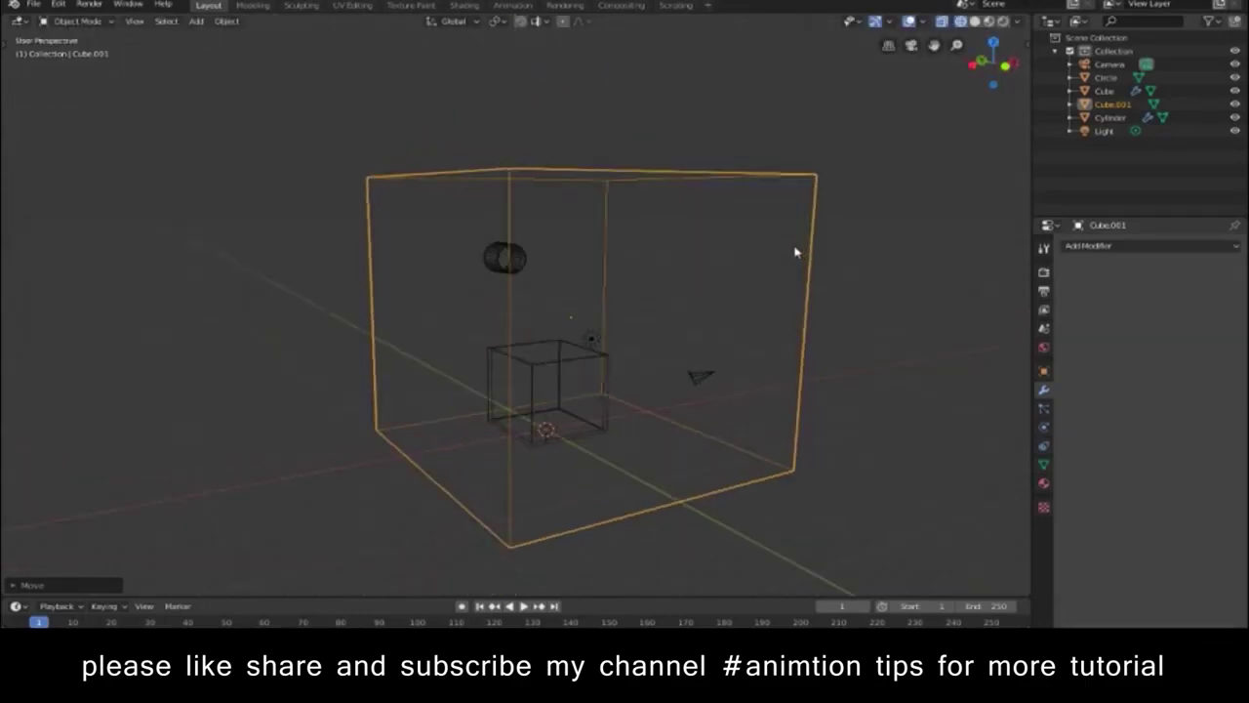
{"action": "key", "text": "shift+z"}
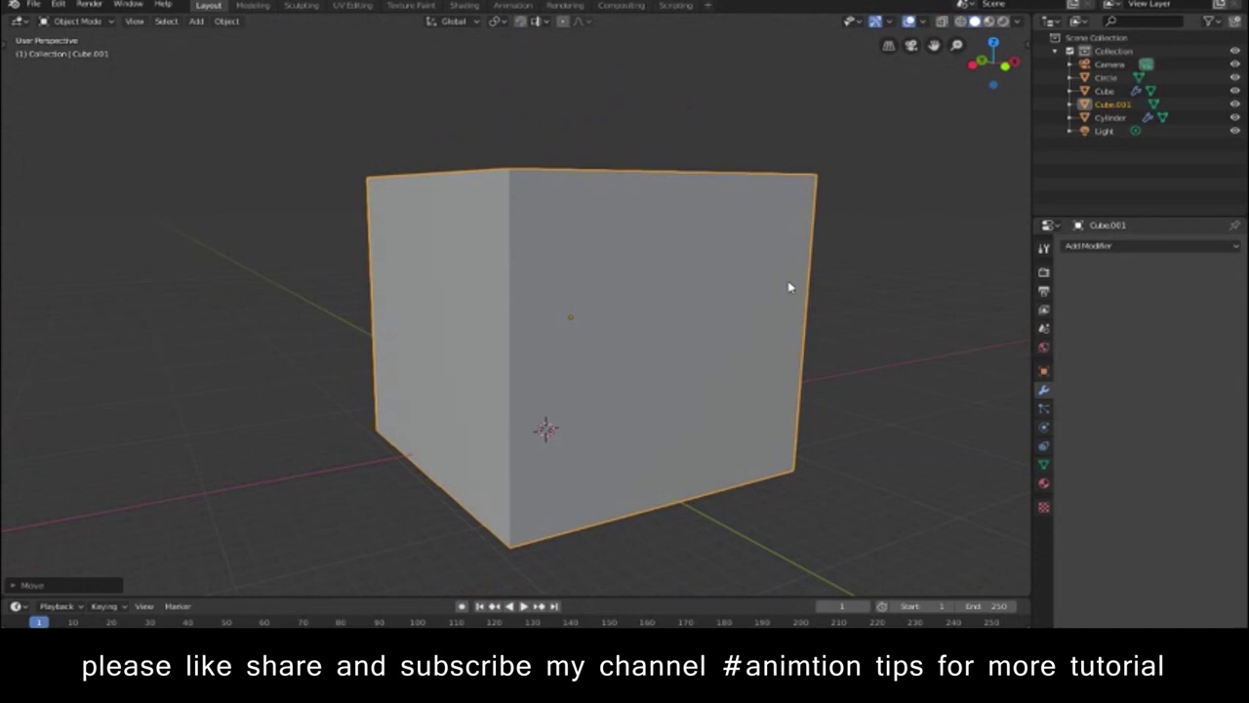
Step: Hide the large Cube.001 so the box and pipe remain visible
{"action": "key", "text": "h"}
{"action": "scroll", "coordinate": [664, 378], "scroll_direction": "up", "scroll_amount": 2}
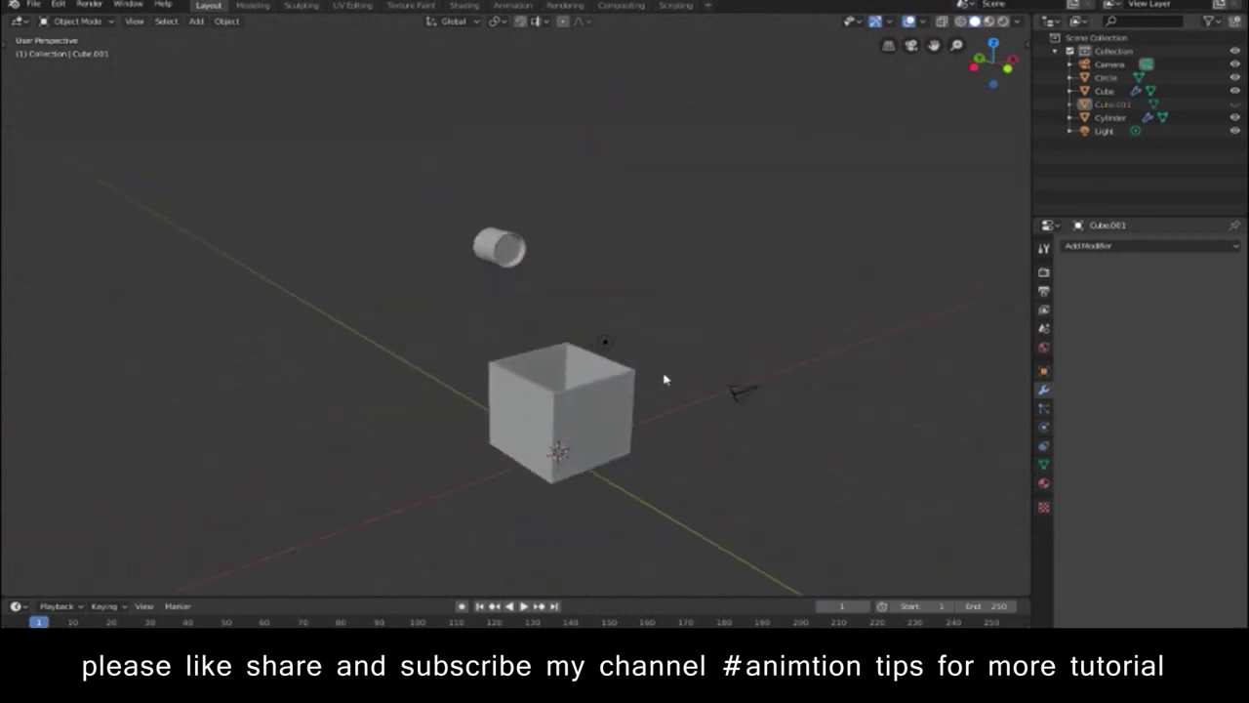
{"action": "scroll", "coordinate": [661, 332], "scroll_direction": "up", "scroll_amount": 3}
{"action": "scroll", "coordinate": [661, 314], "scroll_direction": "up", "scroll_amount": 2}
{"action": "scroll", "coordinate": [661, 315], "scroll_direction": "down", "scroll_amount": 1}
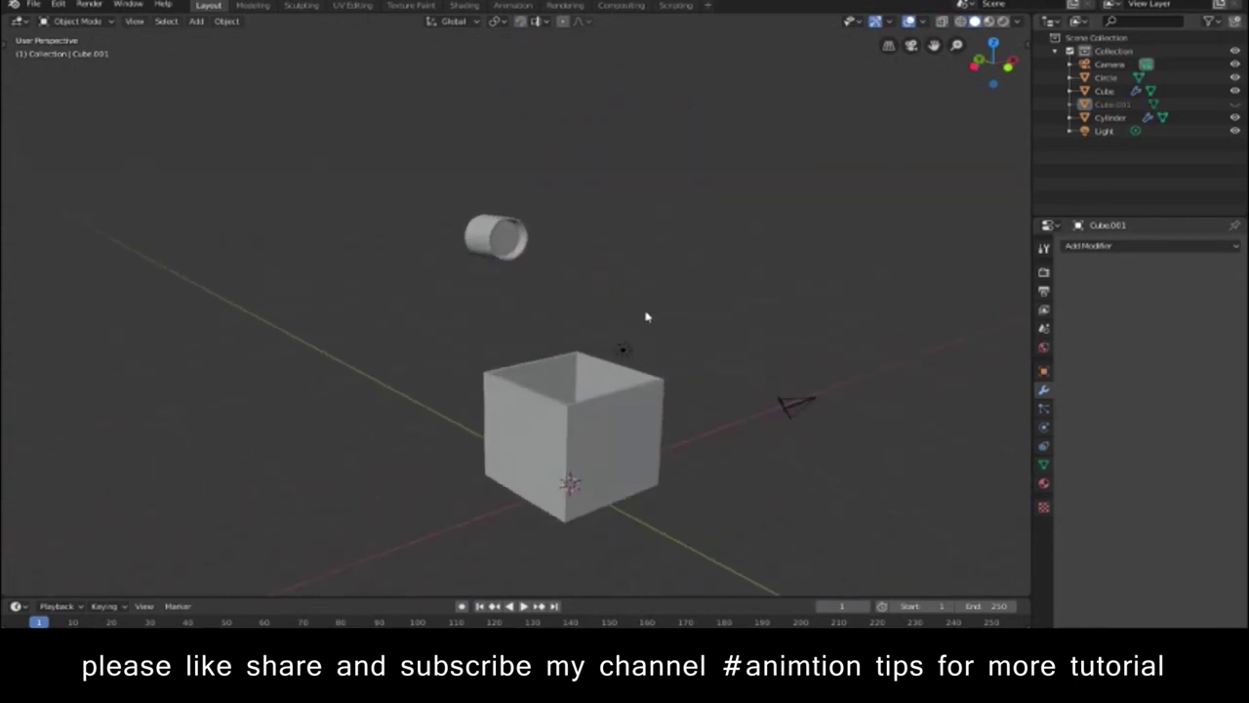
Step: Make the Circle a Fluid Inflow with Shell volume initialization, then enable Fluid on the box
{"action": "left_click", "coordinate": [1044, 427]}
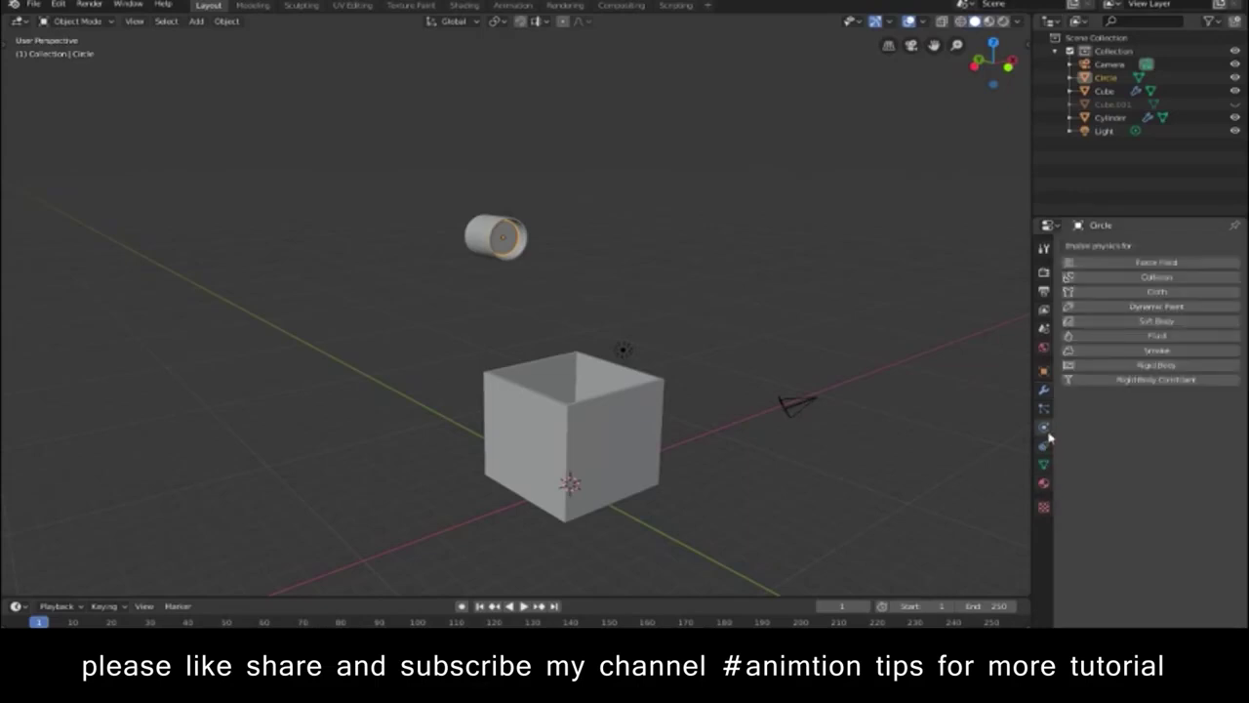
{"action": "left_click", "coordinate": [1148, 335]}
{"action": "left_click", "coordinate": [1182, 419]}
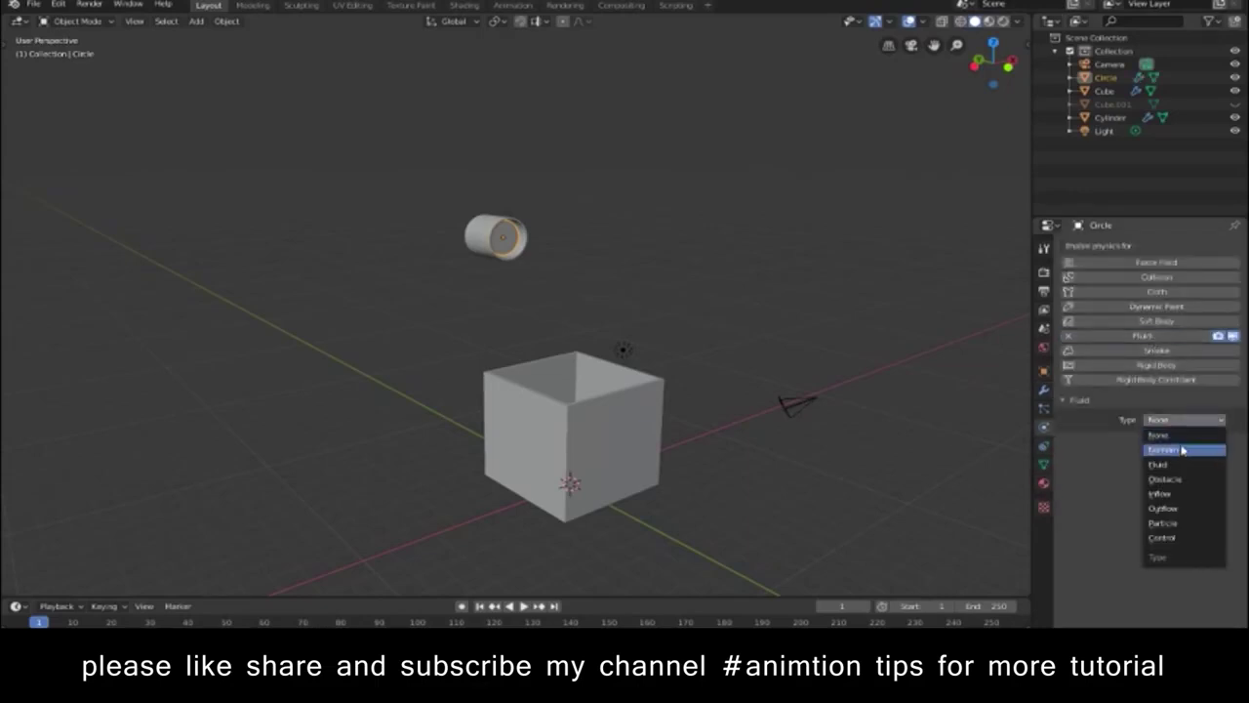
{"action": "left_click", "coordinate": [1188, 494]}
{"action": "left_click", "coordinate": [1186, 459]}
{"action": "left_click", "coordinate": [1167, 493]}
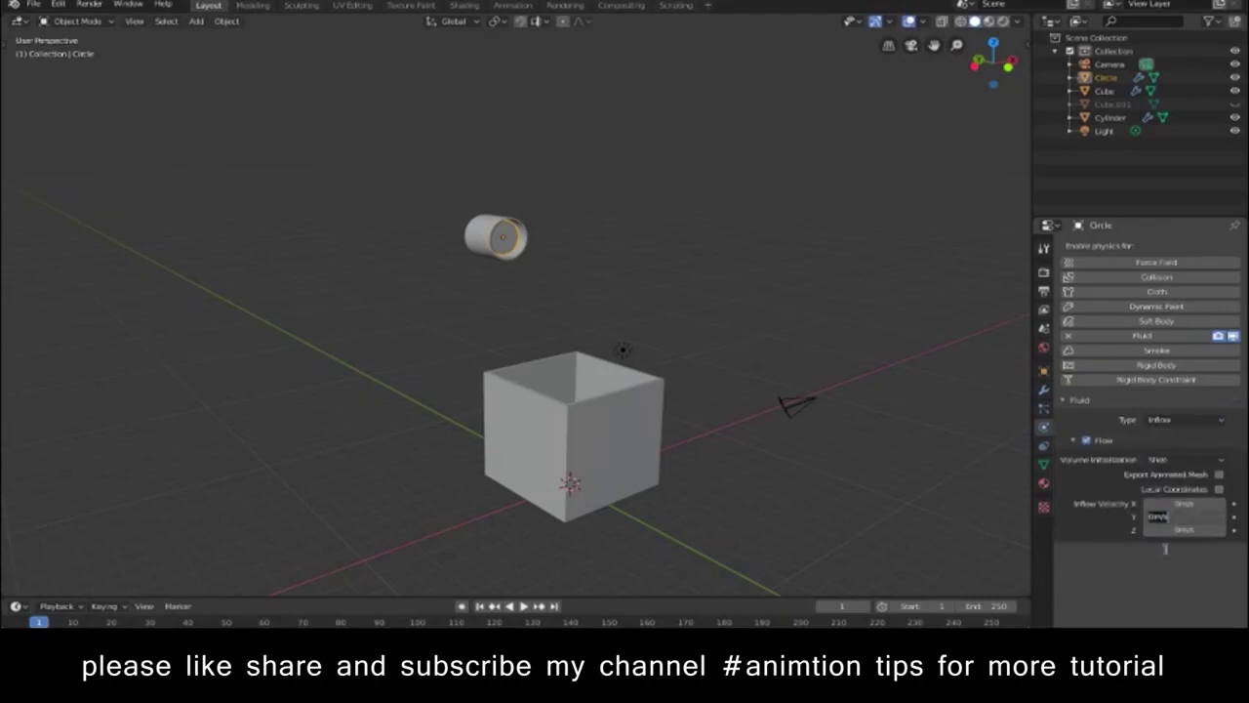
{"action": "left_click", "coordinate": [639, 415]}
{"action": "left_click", "coordinate": [1169, 334]}
Step: Make the open box a fluid Obstacle with Shell volume initialization and Free Slip
{"action": "left_click", "coordinate": [1176, 420]}
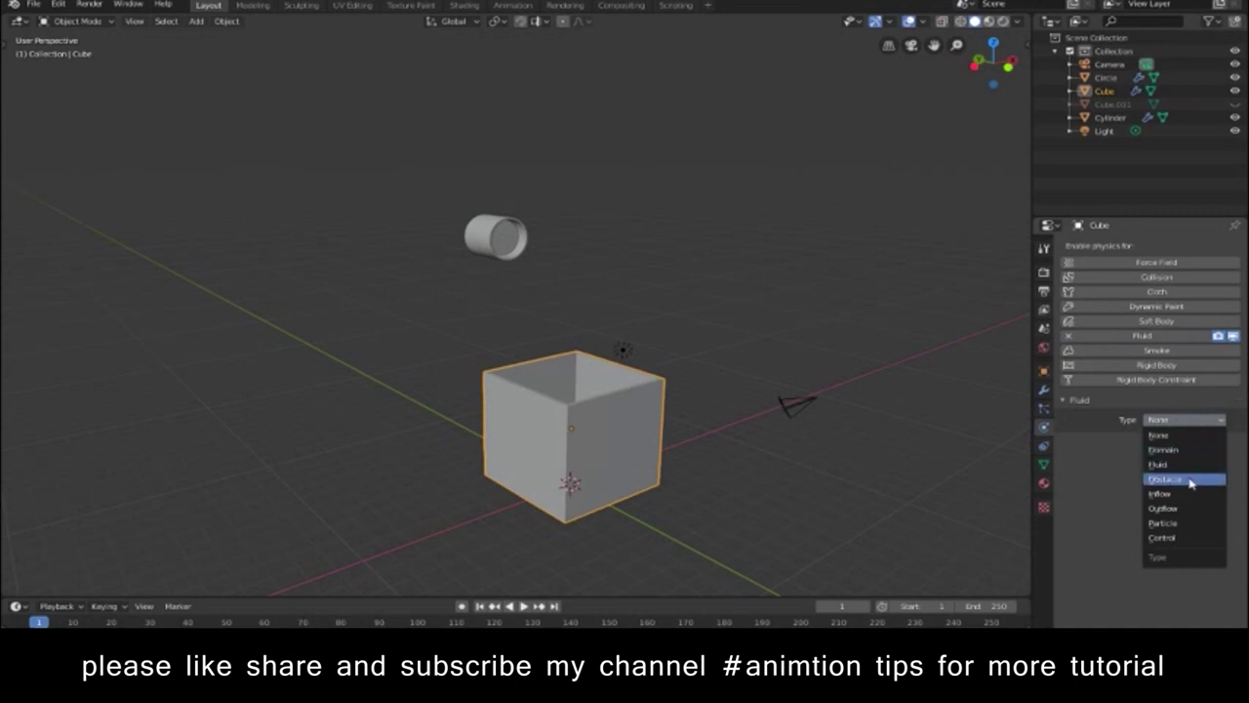
{"action": "left_click", "coordinate": [1189, 482]}
{"action": "left_click", "coordinate": [1171, 461]}
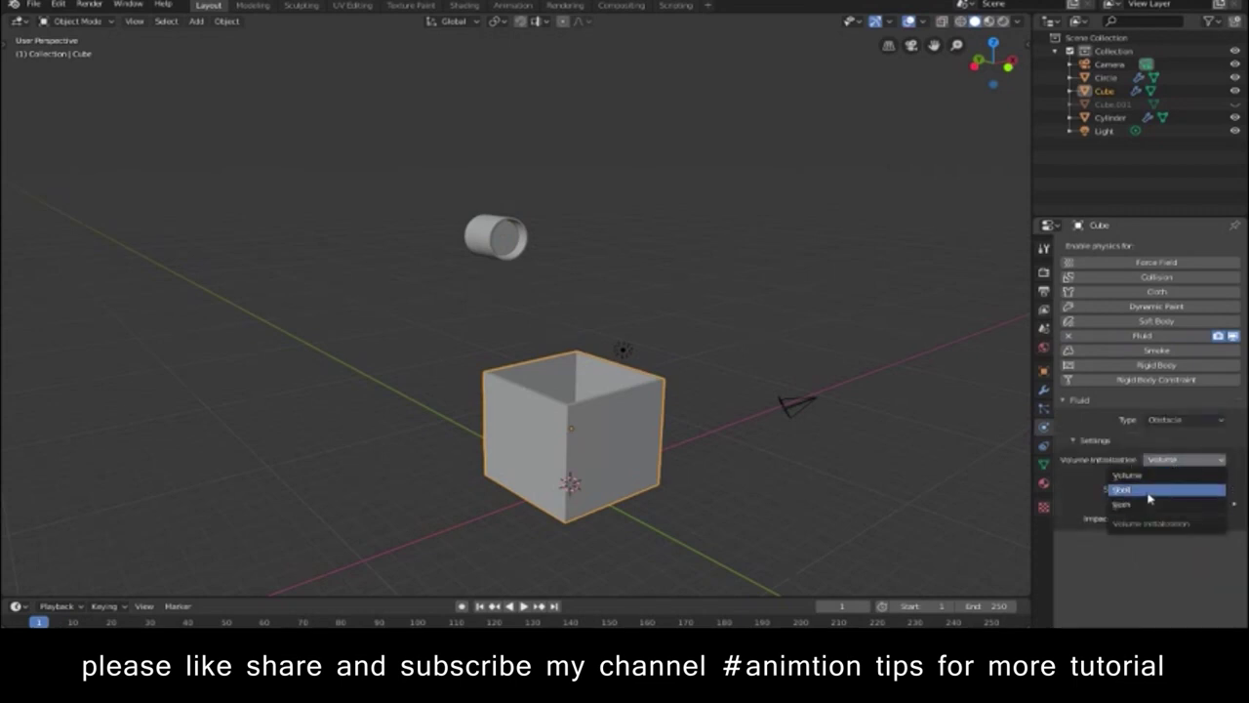
{"action": "left_click", "coordinate": [1167, 491]}
{"action": "left_click", "coordinate": [1197, 490]}
{"action": "left_click", "coordinate": [1166, 534]}
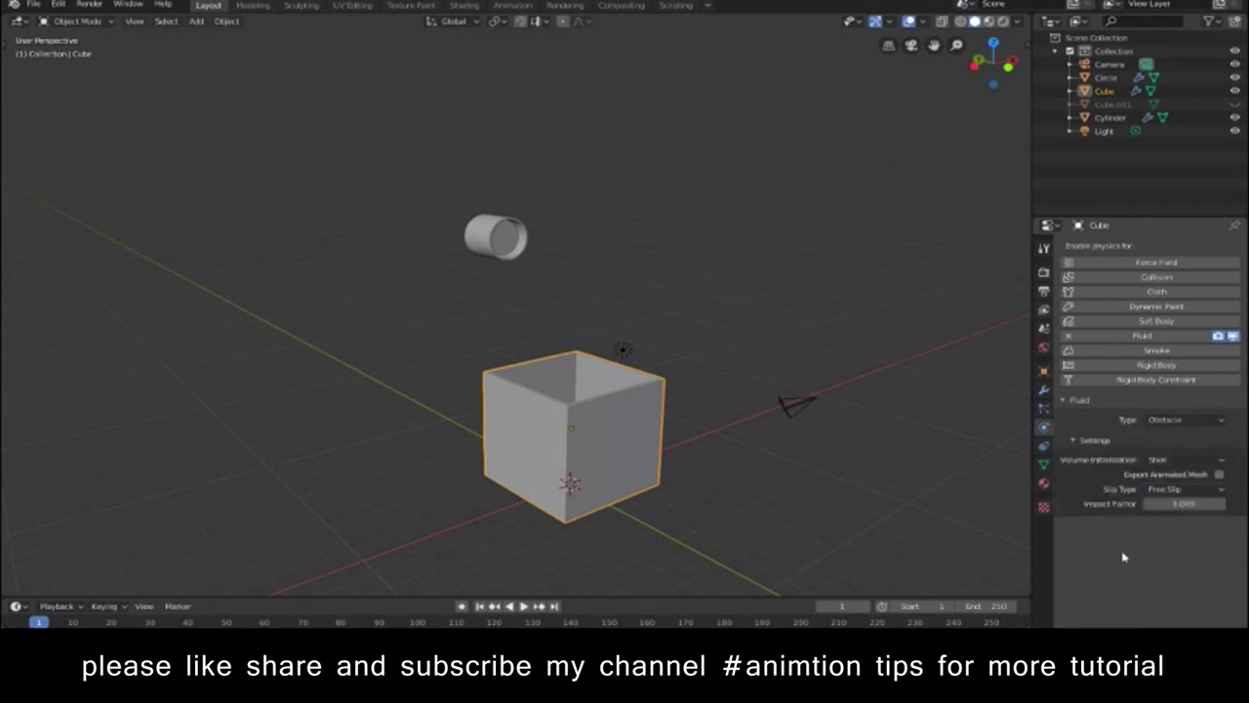
Step: Unhide Cube.001, make it the fluid Domain (resolution 120, Final viewport display) and bake
{"action": "left_click", "coordinate": [1111, 104]}
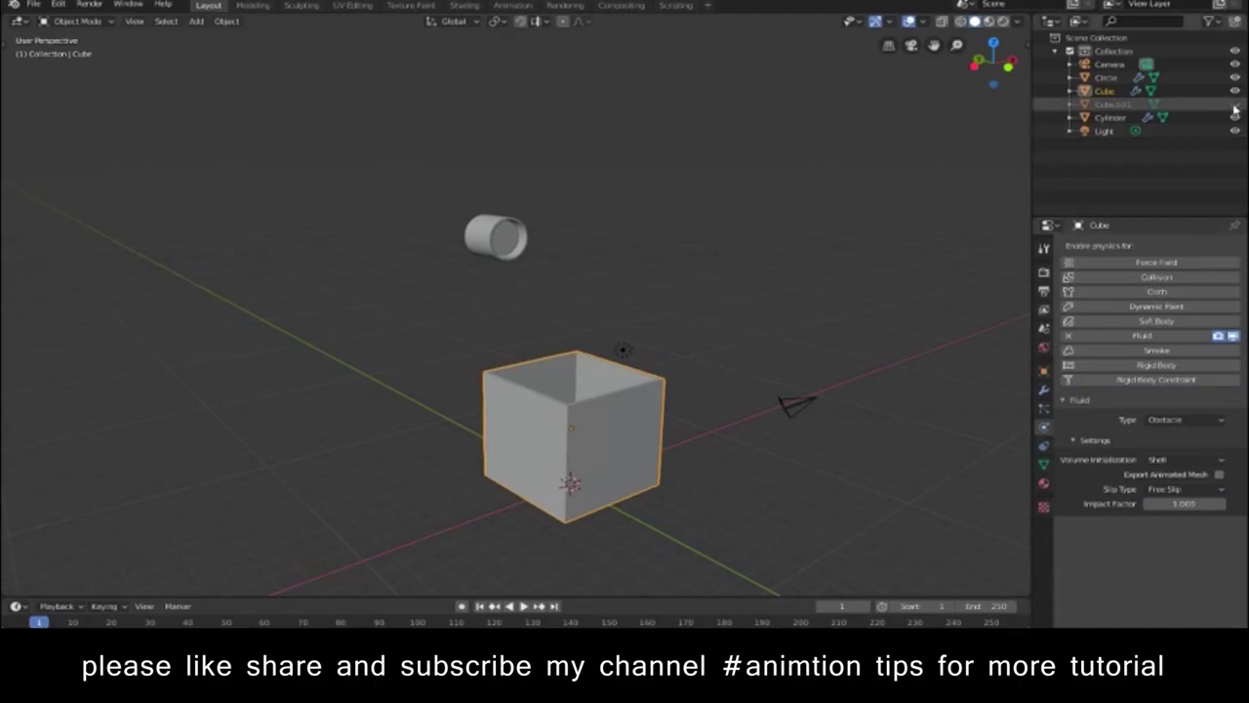
{"action": "left_click", "coordinate": [1234, 104]}
{"action": "left_click", "coordinate": [1157, 334]}
{"action": "left_click", "coordinate": [1171, 420]}
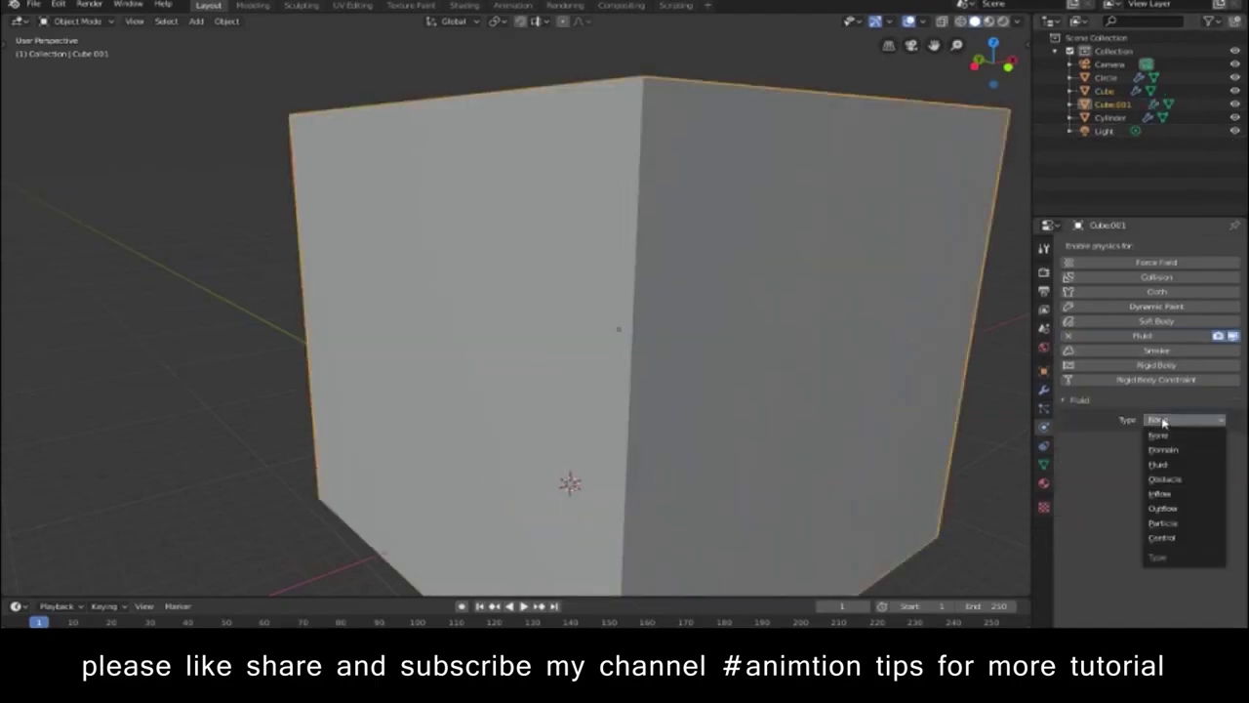
{"action": "left_click", "coordinate": [1176, 445]}
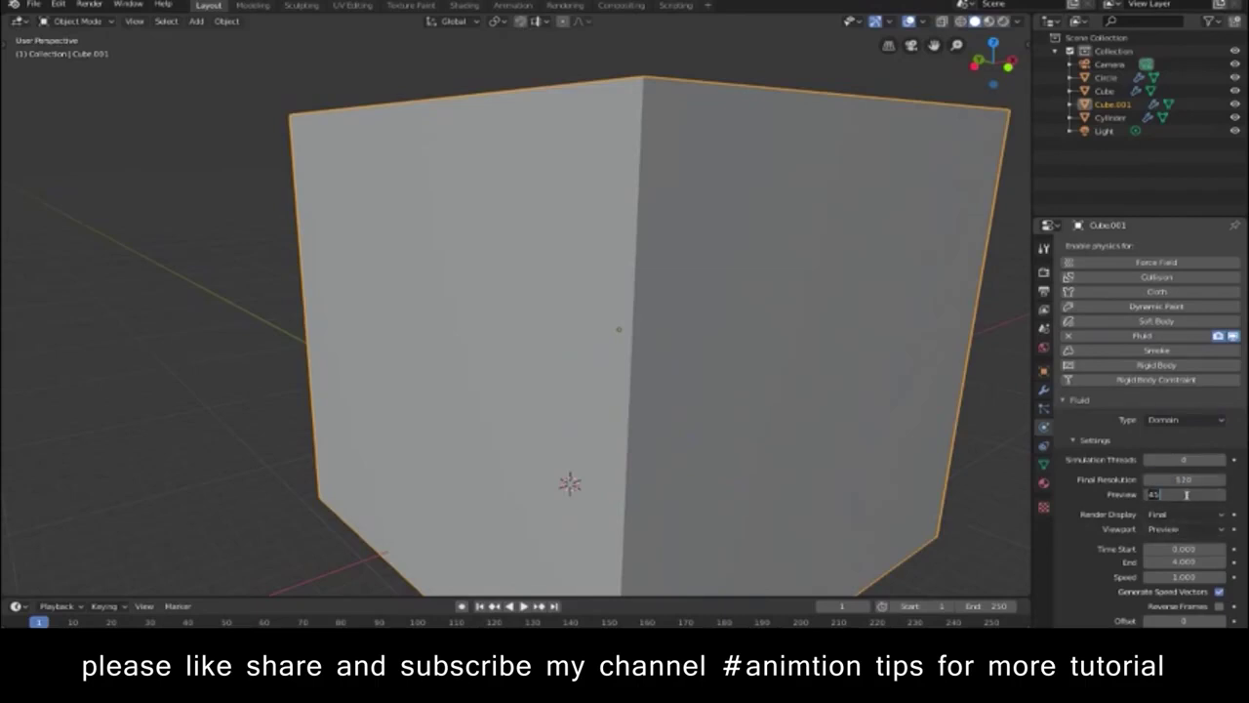
{"action": "left_click", "coordinate": [1186, 528]}
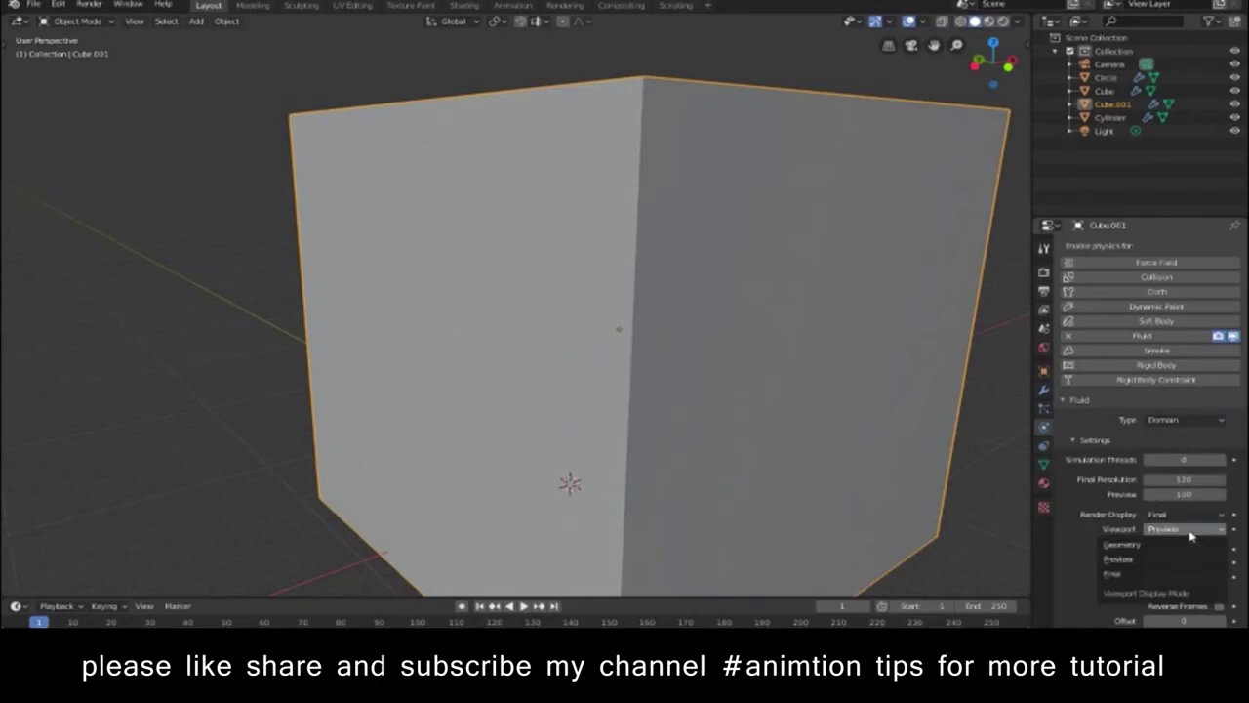
{"action": "left_click", "coordinate": [1147, 574]}
{"action": "scroll", "coordinate": [1094, 576], "scroll_direction": "down", "scroll_amount": 2}
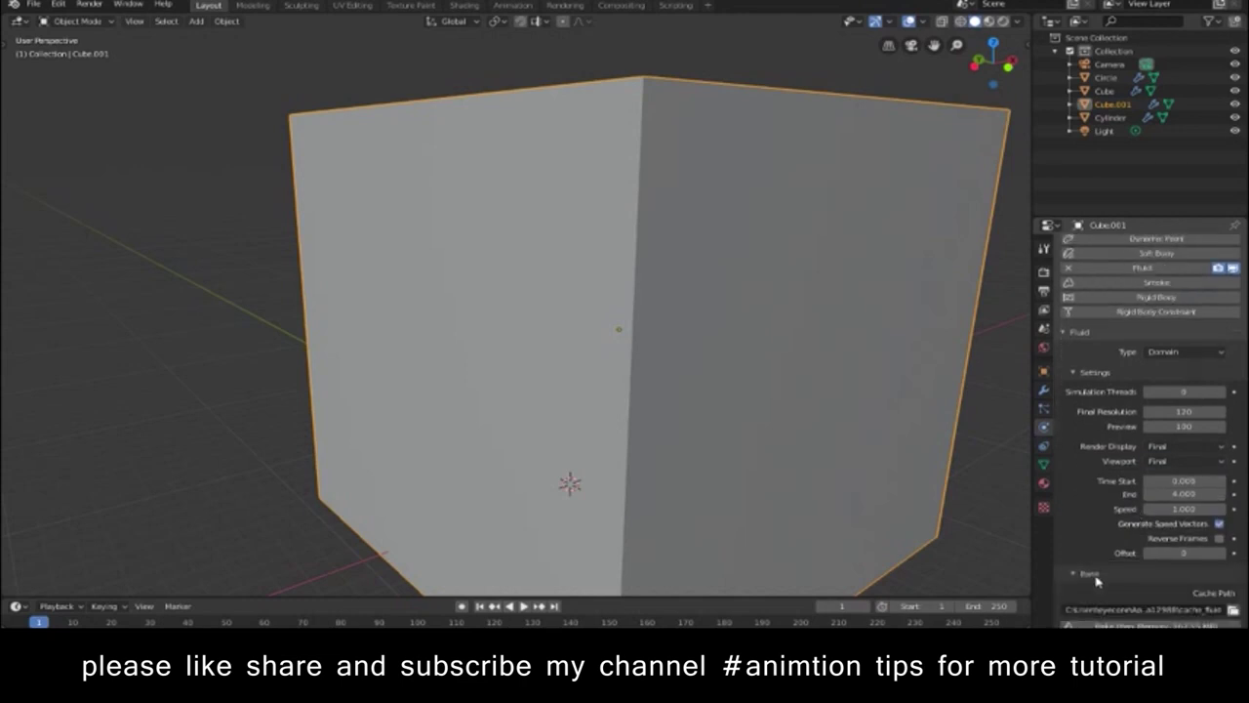
{"action": "scroll", "coordinate": [1122, 580], "scroll_direction": "down", "scroll_amount": 2}
{"action": "left_click", "coordinate": [1126, 575]}
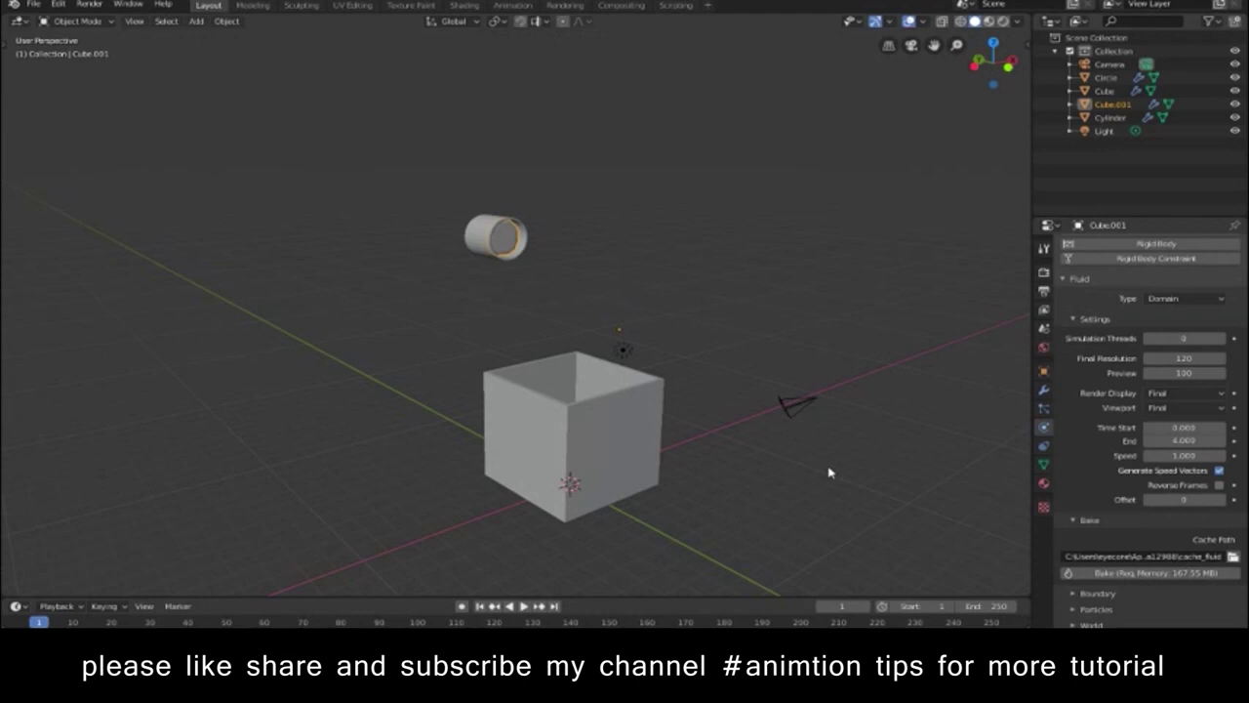
{"action": "left_click", "coordinate": [524, 606]}
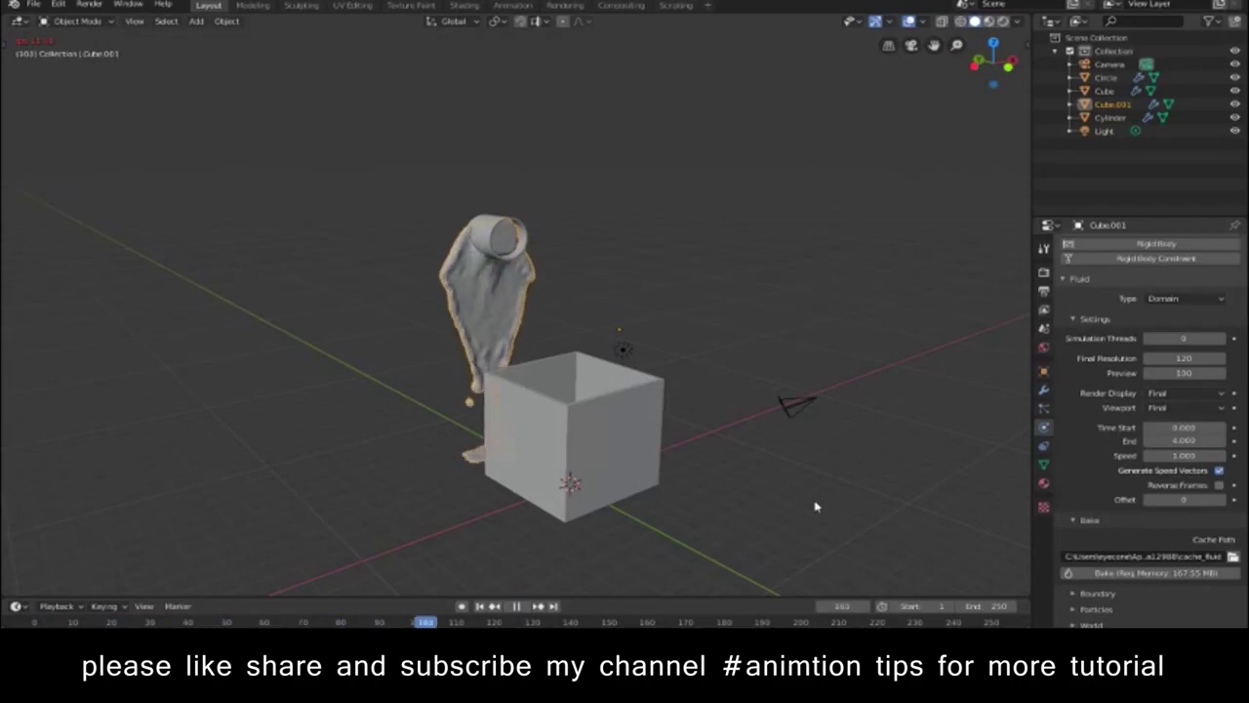
{"action": "mouse_move", "coordinate": [721, 513]}
{"action": "middle_mouse_down"}
{"action": "mouse_move", "coordinate": [856, 502]}
{"action": "mouse_move", "coordinate": [383, 519]}
{"action": "mouse_move", "coordinate": [490, 520]}
{"action": "middle_mouse_up"}
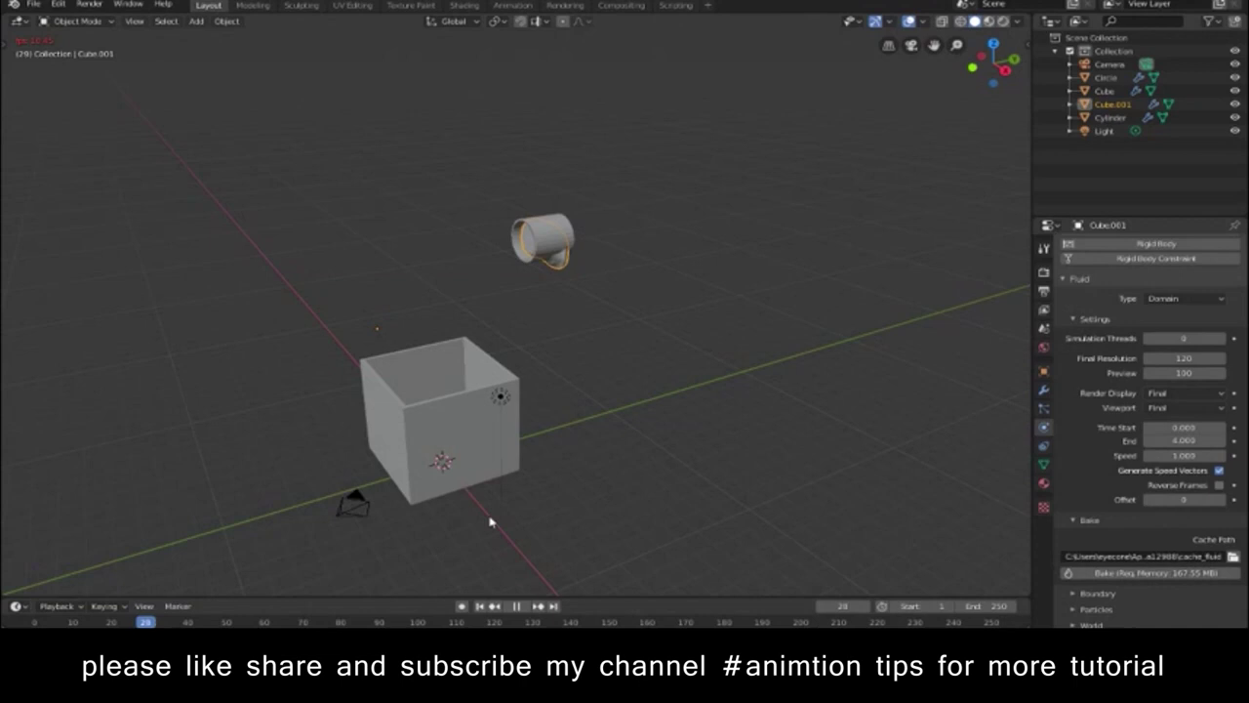
{"action": "mouse_move", "coordinate": [490, 522]}
{"action": "middle_mouse_down"}
{"action": "mouse_move", "coordinate": [370, 530]}
{"action": "mouse_move", "coordinate": [731, 522]}
{"action": "mouse_move", "coordinate": [674, 517]}
{"action": "mouse_move", "coordinate": [714, 507]}
{"action": "mouse_move", "coordinate": [683, 527]}
{"action": "middle_mouse_up"}
{"action": "left_click", "coordinate": [516, 606]}
Step: Return to frame 1 and select the box, then the Cube.001 domain, to inspect their fluid settings
{"action": "left_click", "coordinate": [479, 607]}
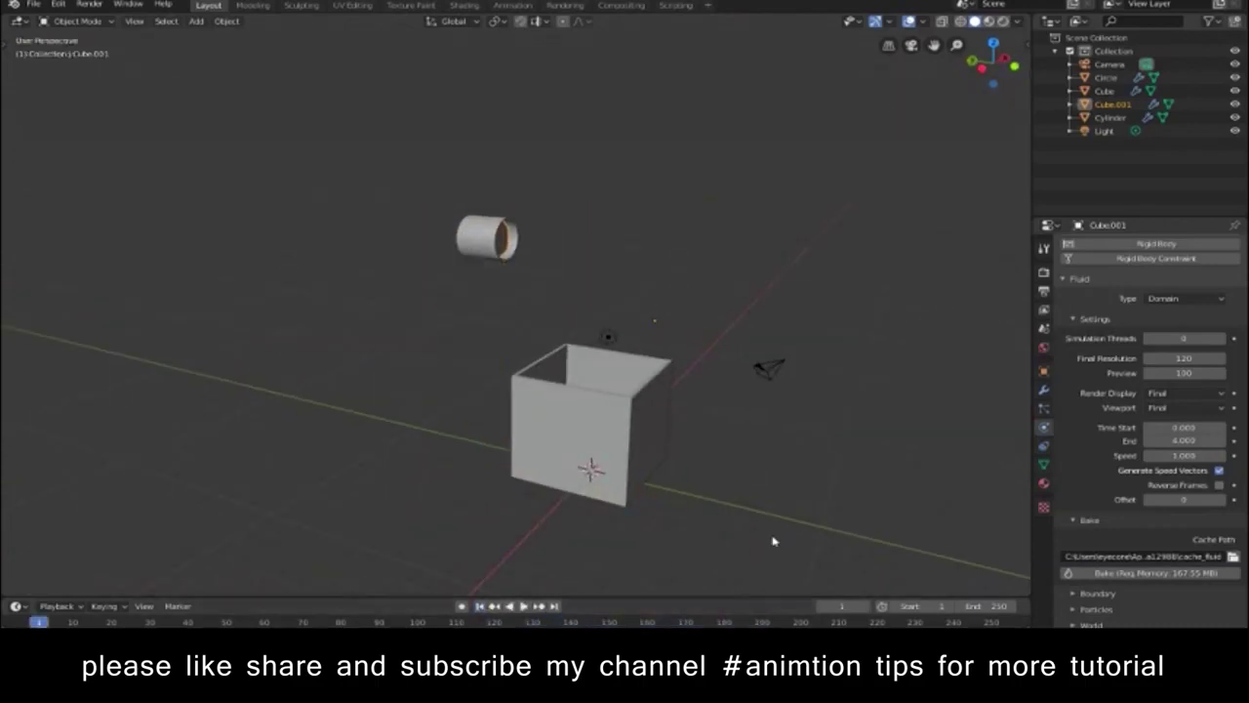
{"action": "scroll", "coordinate": [1129, 444], "scroll_direction": "up", "scroll_amount": 2}
{"action": "scroll", "coordinate": [1130, 444], "scroll_direction": "up", "scroll_amount": 2}
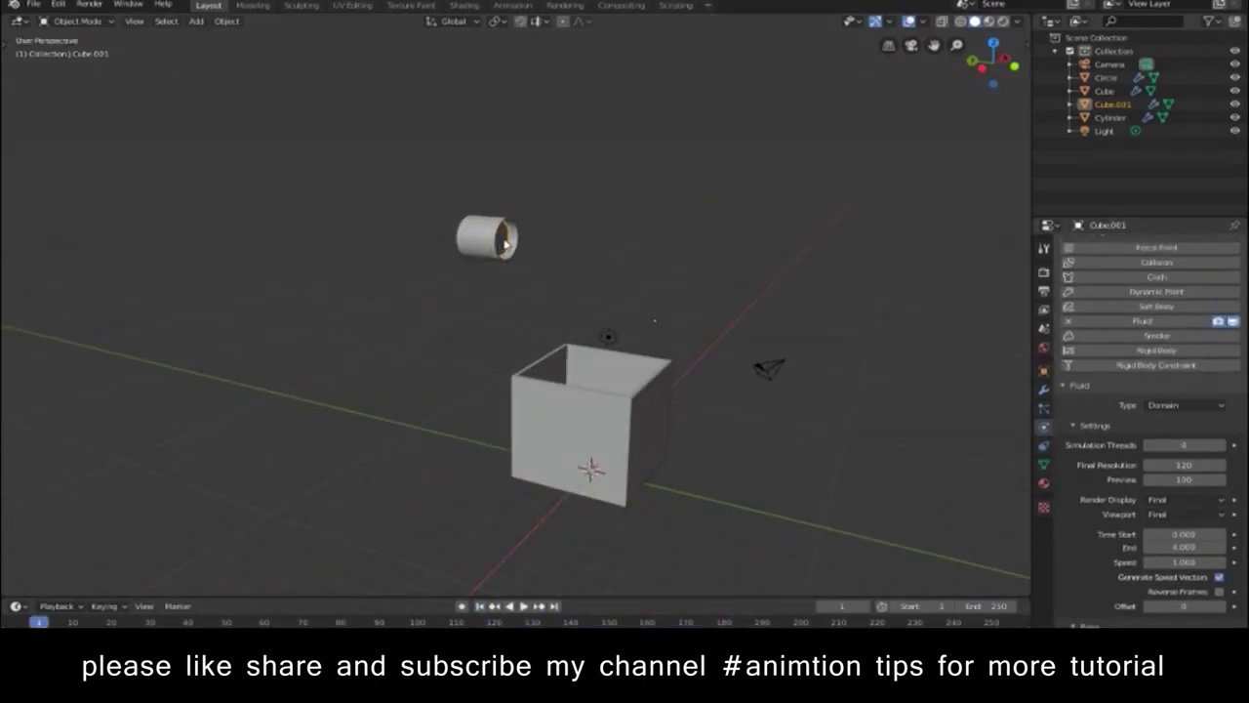
{"action": "left_click", "coordinate": [586, 424]}
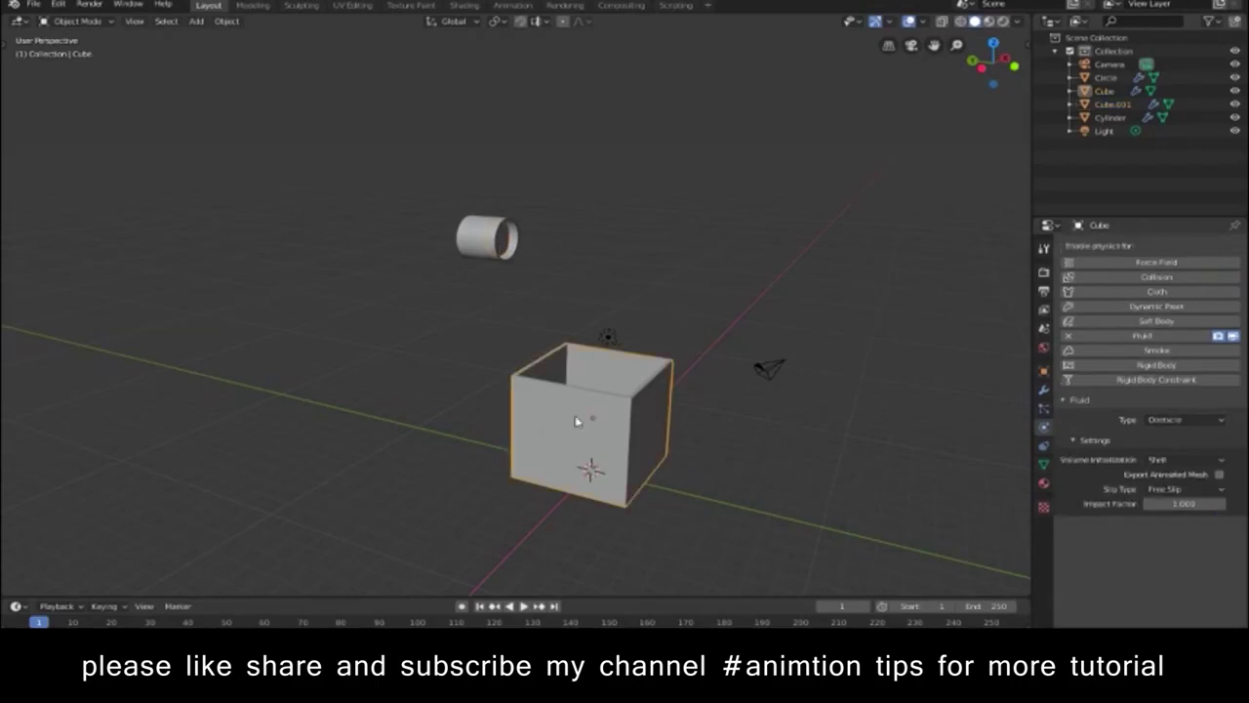
{"action": "left_click", "coordinate": [488, 240]}
{"action": "key", "text": "ctrl+z"}
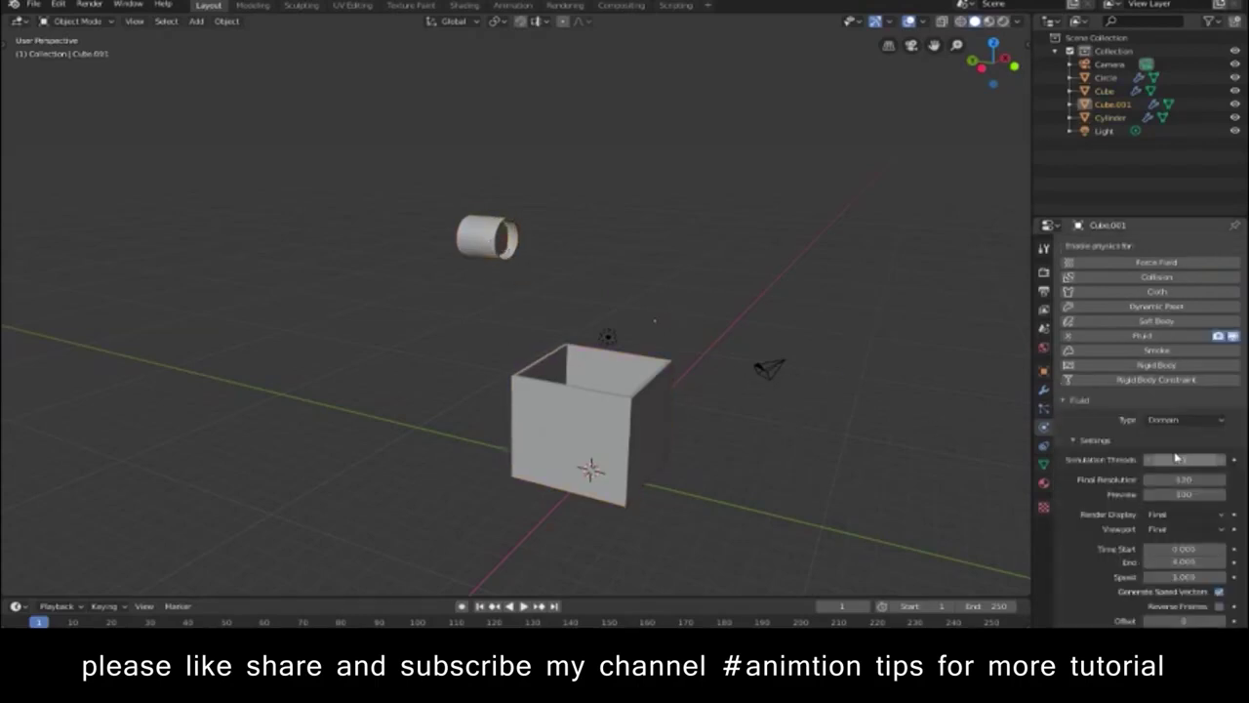
{"action": "scroll", "coordinate": [1174, 426], "scroll_direction": "down", "scroll_amount": 2}
{"action": "scroll", "coordinate": [1174, 426], "scroll_direction": "up", "scroll_amount": 2}
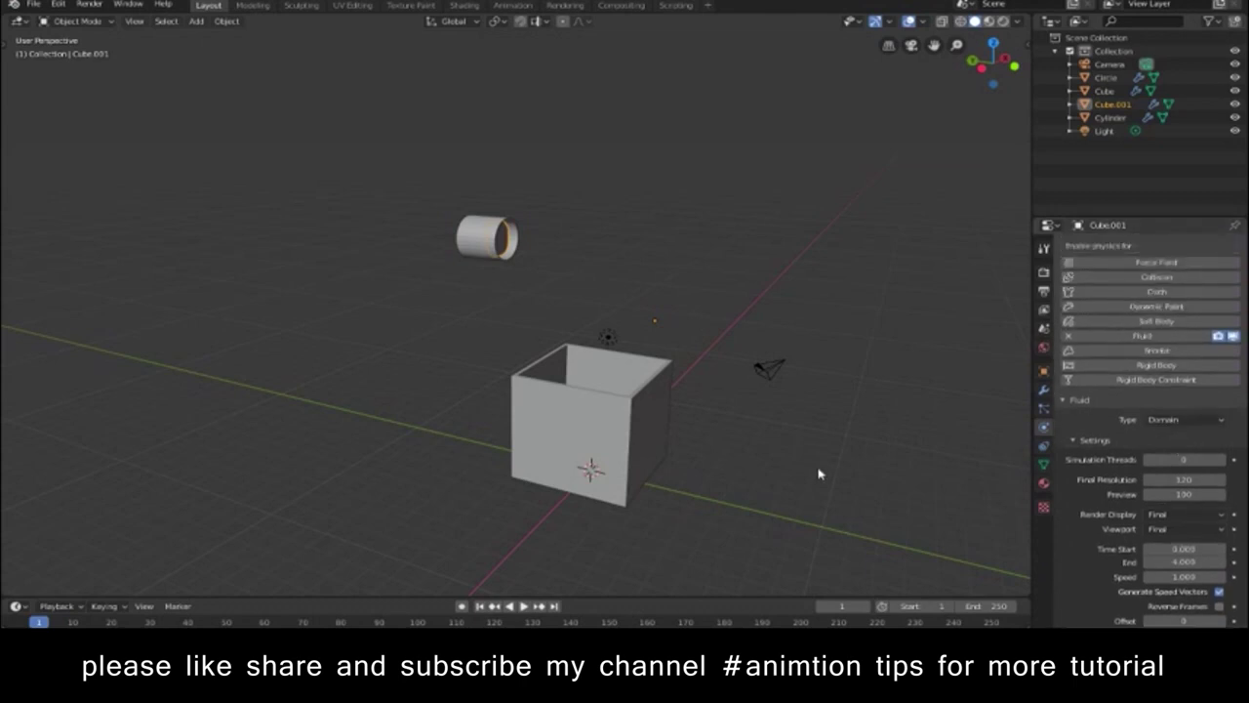
{"action": "middle_click_drag", "start_coordinate": [818, 474], "coordinate": [468, 437]}
{"action": "left_click", "coordinate": [458, 434]}
{"action": "middle_click_drag", "start_coordinate": [571, 473], "coordinate": [706, 479]}
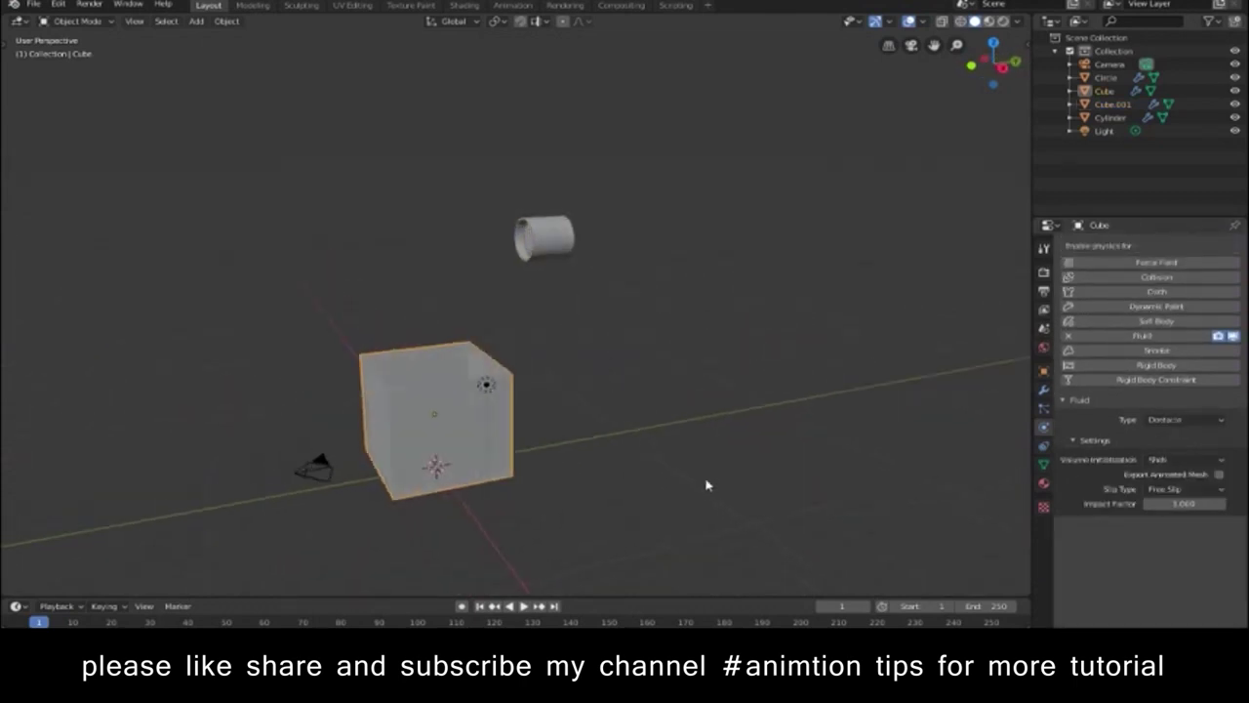
{"action": "left_click", "coordinate": [525, 247]}
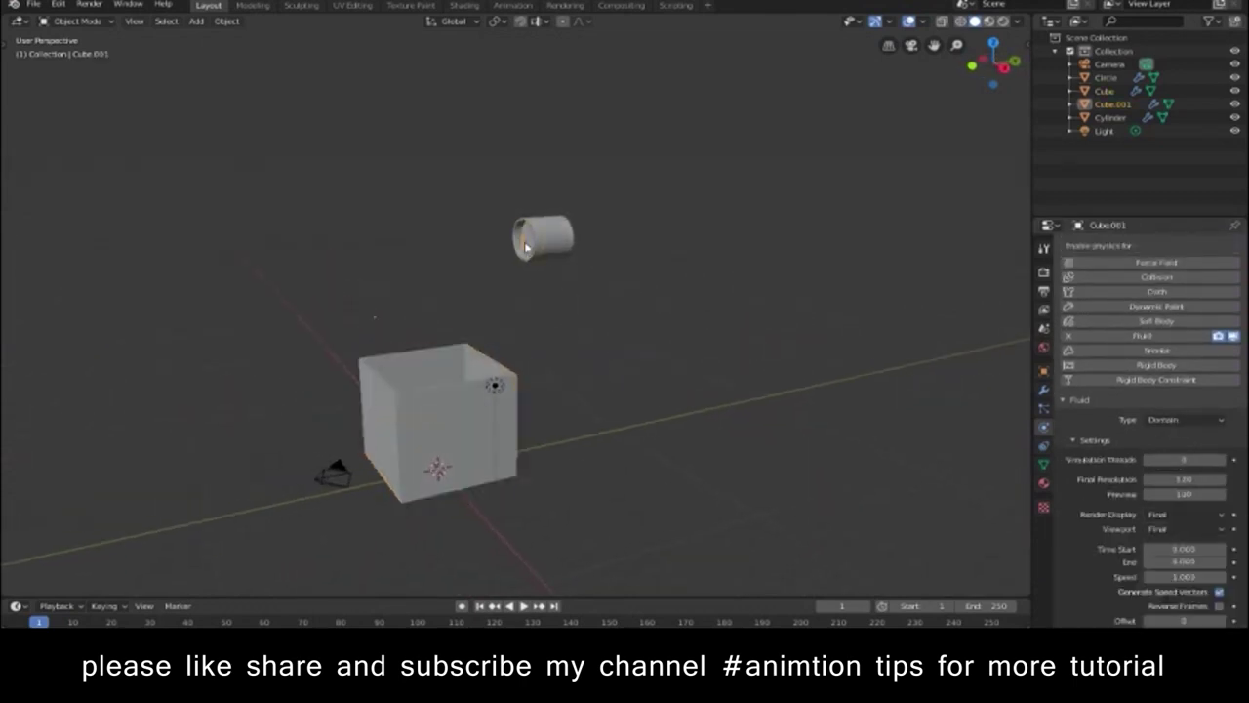
Step: Switch Cube.001's fluid type to Inflow and then back to Domain
{"action": "left_click", "coordinate": [1183, 422]}
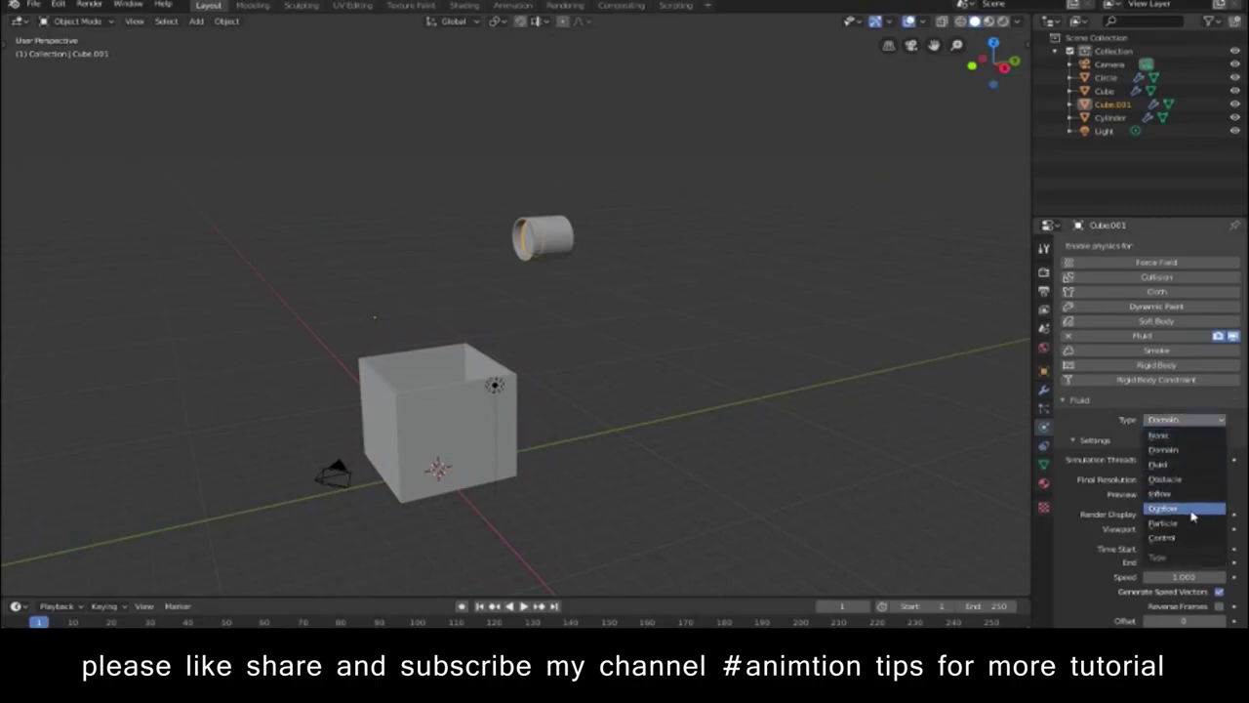
{"action": "left_click", "coordinate": [1161, 493]}
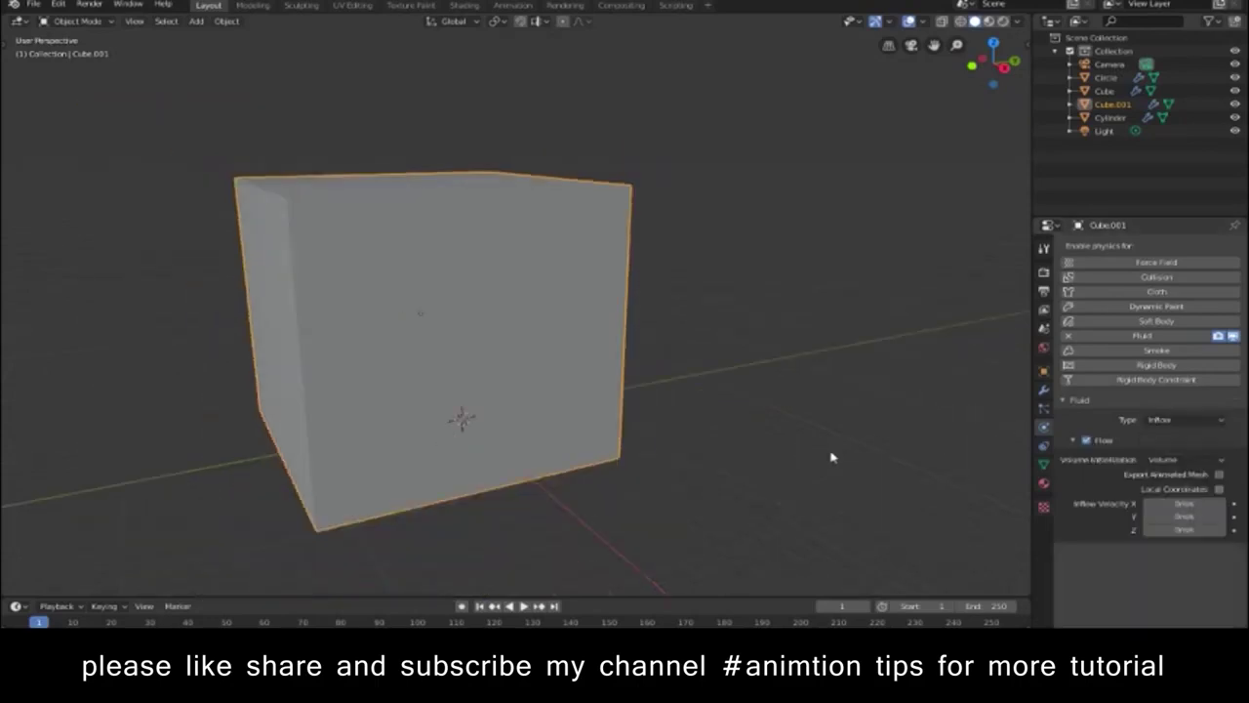
{"action": "left_click", "coordinate": [1183, 420]}
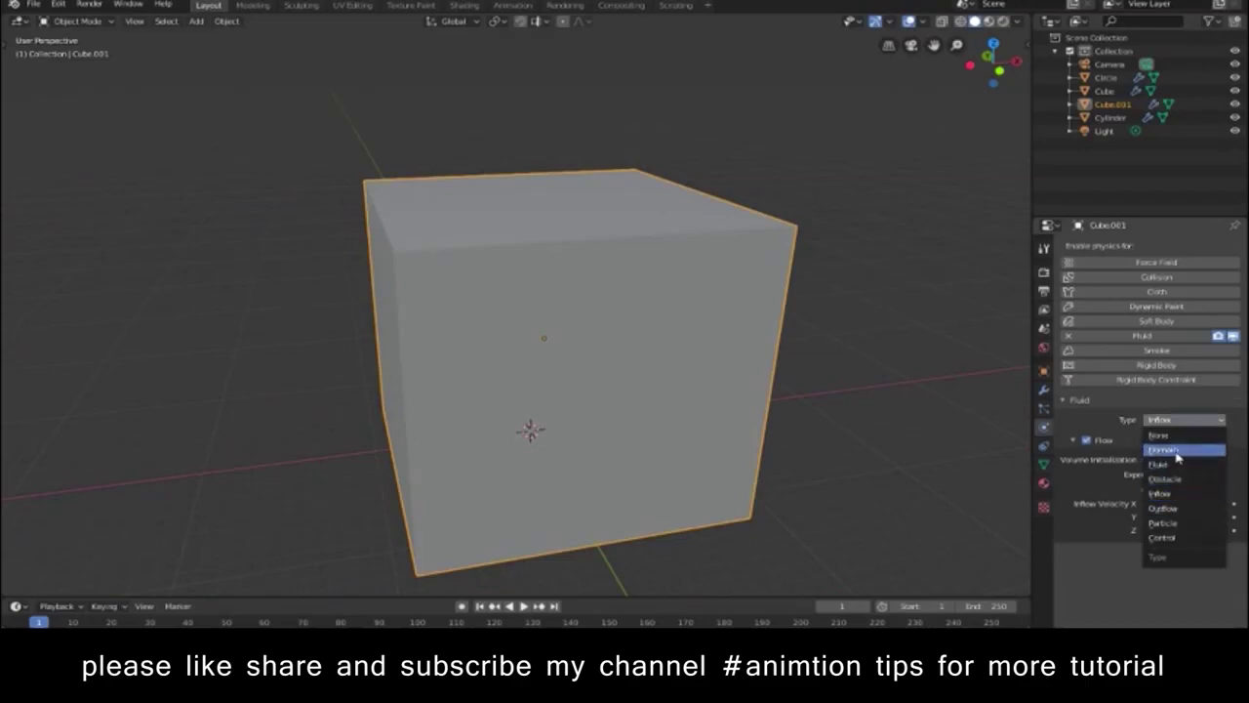
{"action": "left_click", "coordinate": [1171, 447]}
Step: Check the box's Obstacle type and give the Circle inflow a nonzero Y velocity
{"action": "left_click", "coordinate": [537, 390]}
{"action": "left_click", "coordinate": [511, 271]}
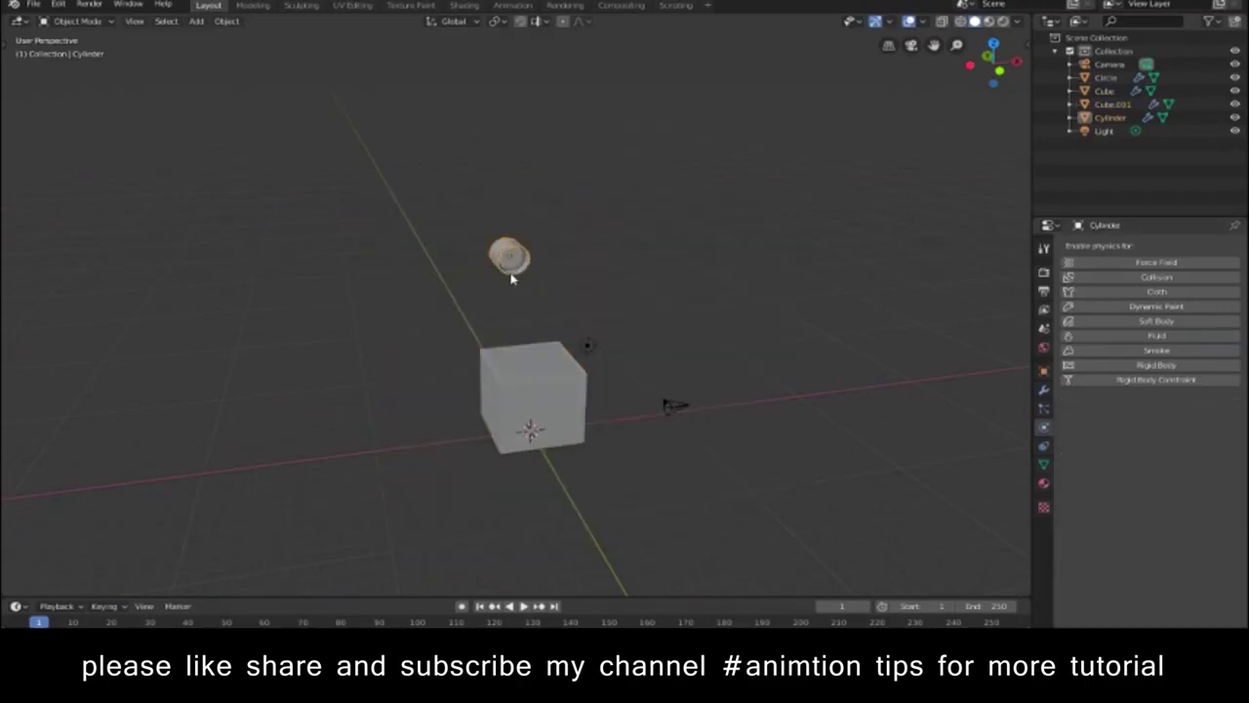
{"action": "left_click", "coordinate": [1183, 419]}
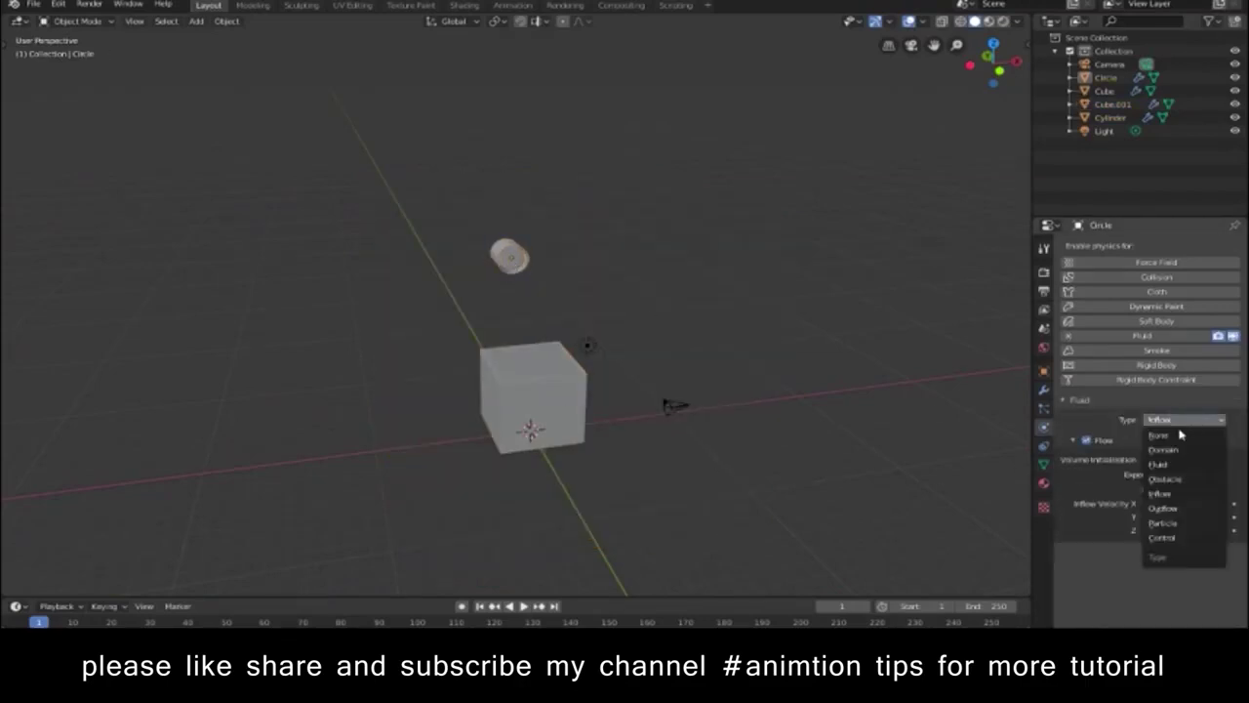
{"action": "left_click", "coordinate": [1172, 493]}
{"action": "double_click", "coordinate": [1184, 516]}
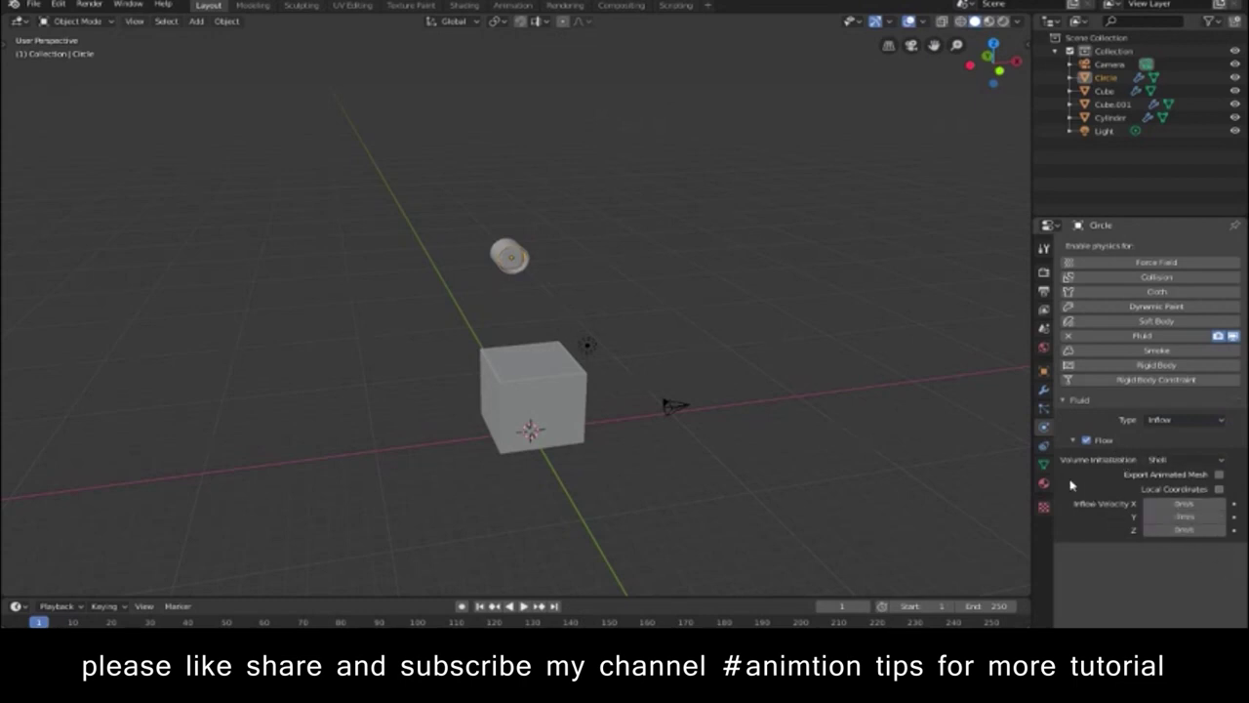
Step: Select the Cube.001 domain and bake the fluid simulation data
{"action": "left_click", "coordinate": [514, 246]}
{"action": "scroll", "coordinate": [1089, 588], "scroll_direction": "down", "scroll_amount": 3}
{"action": "left_click", "coordinate": [1092, 569]}
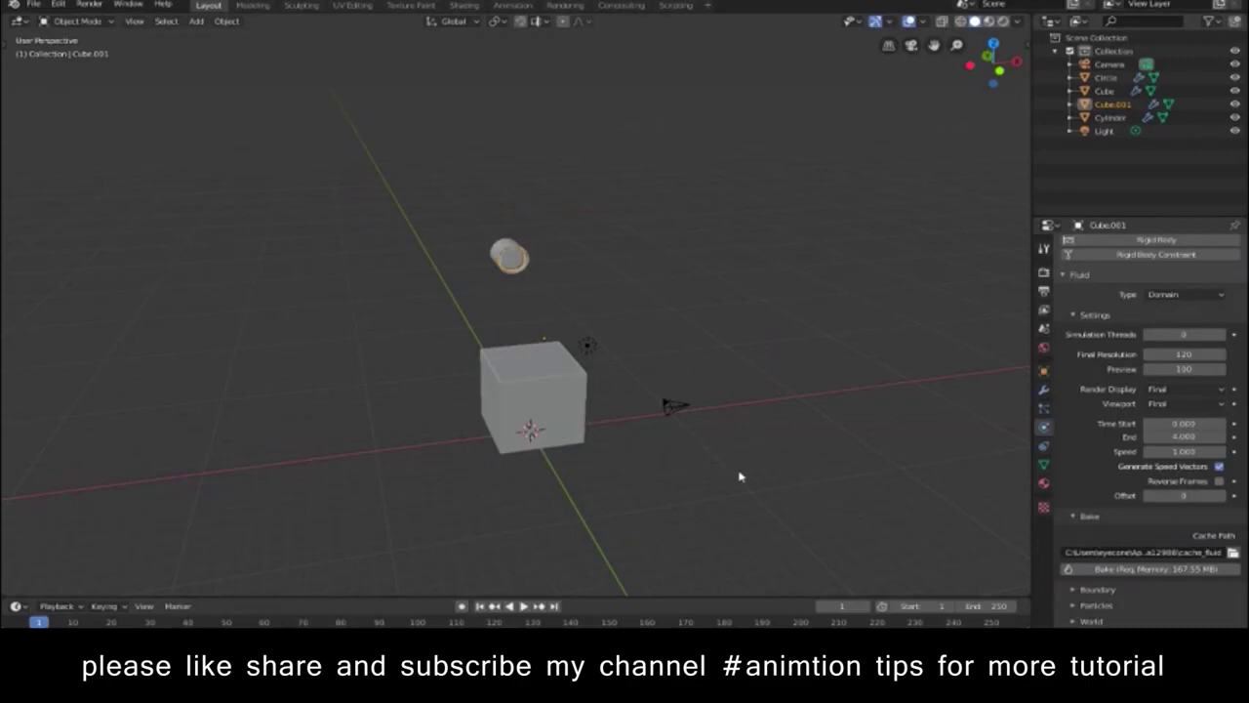
{"action": "mouse_move", "coordinate": [773, 453]}
{"action": "middle_mouse_down"}
{"action": "mouse_move", "coordinate": [766, 361]}
{"action": "mouse_move", "coordinate": [544, 382]}
{"action": "mouse_move", "coordinate": [511, 585]}
{"action": "middle_mouse_up"}
{"action": "left_click", "coordinate": [523, 606]}
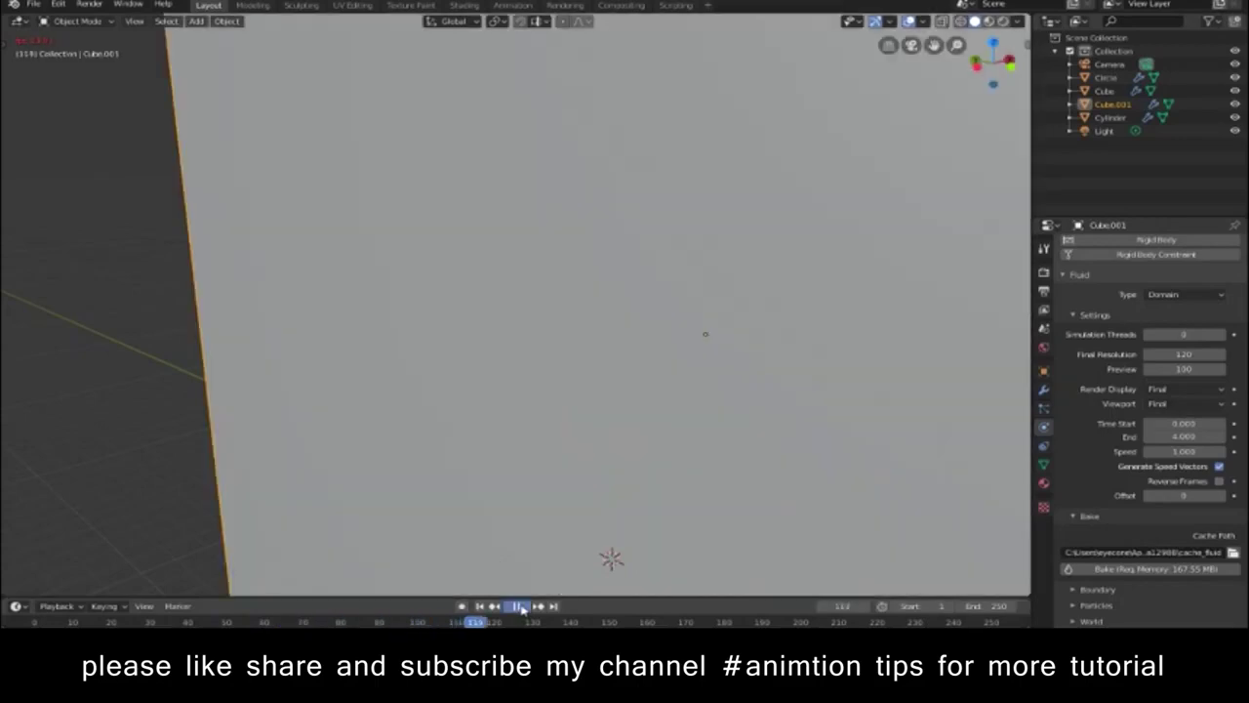
{"action": "left_click", "coordinate": [519, 606]}
{"action": "left_click", "coordinate": [479, 606]}
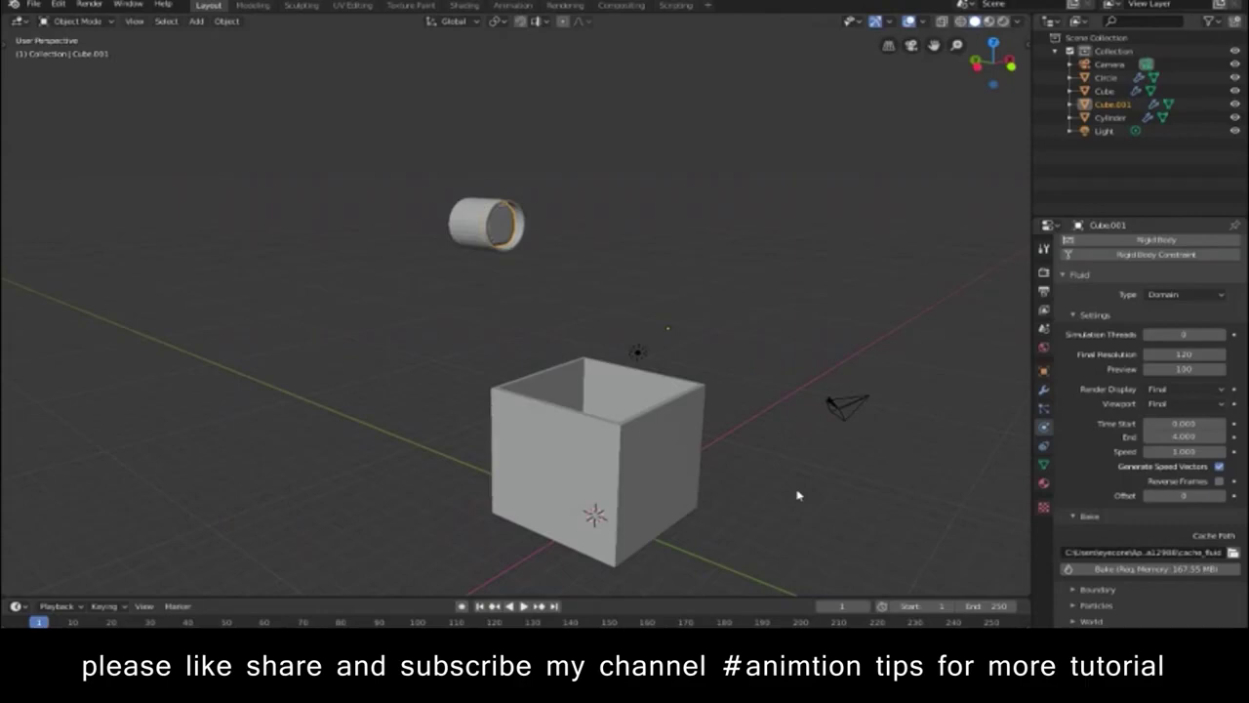
{"action": "scroll", "coordinate": [798, 495], "scroll_direction": "down", "scroll_amount": 2}
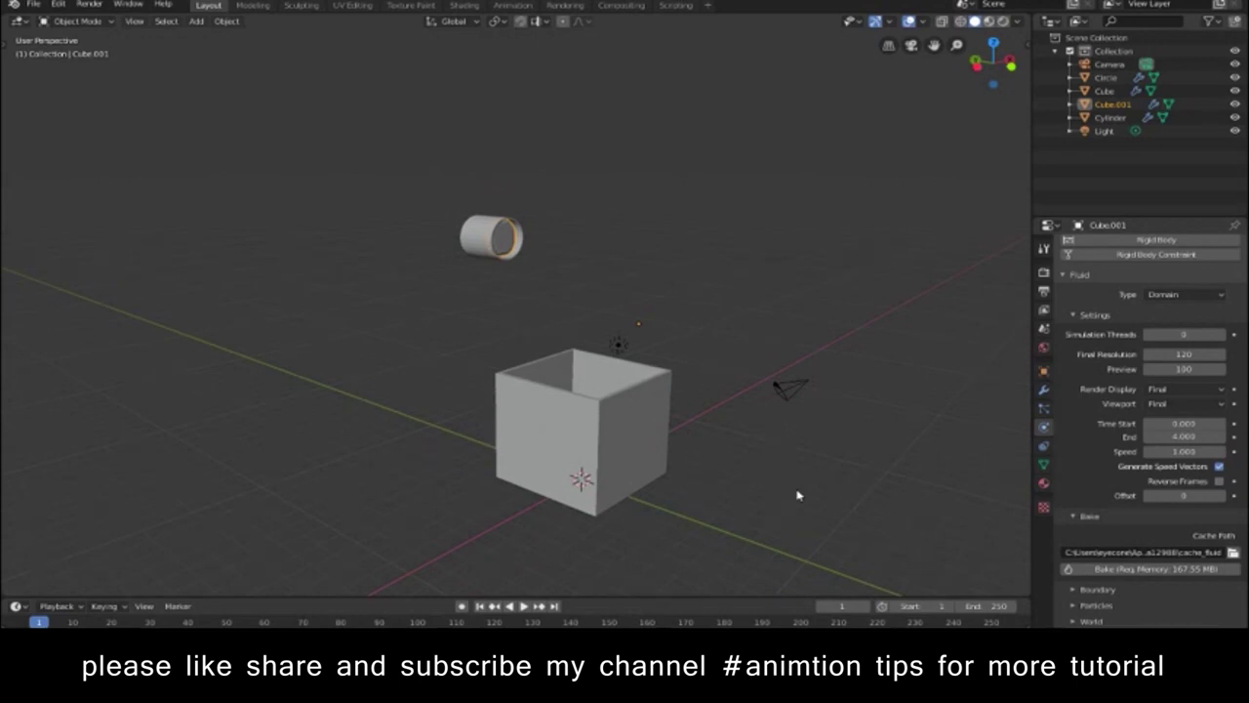
{"action": "left_click", "coordinate": [524, 606]}
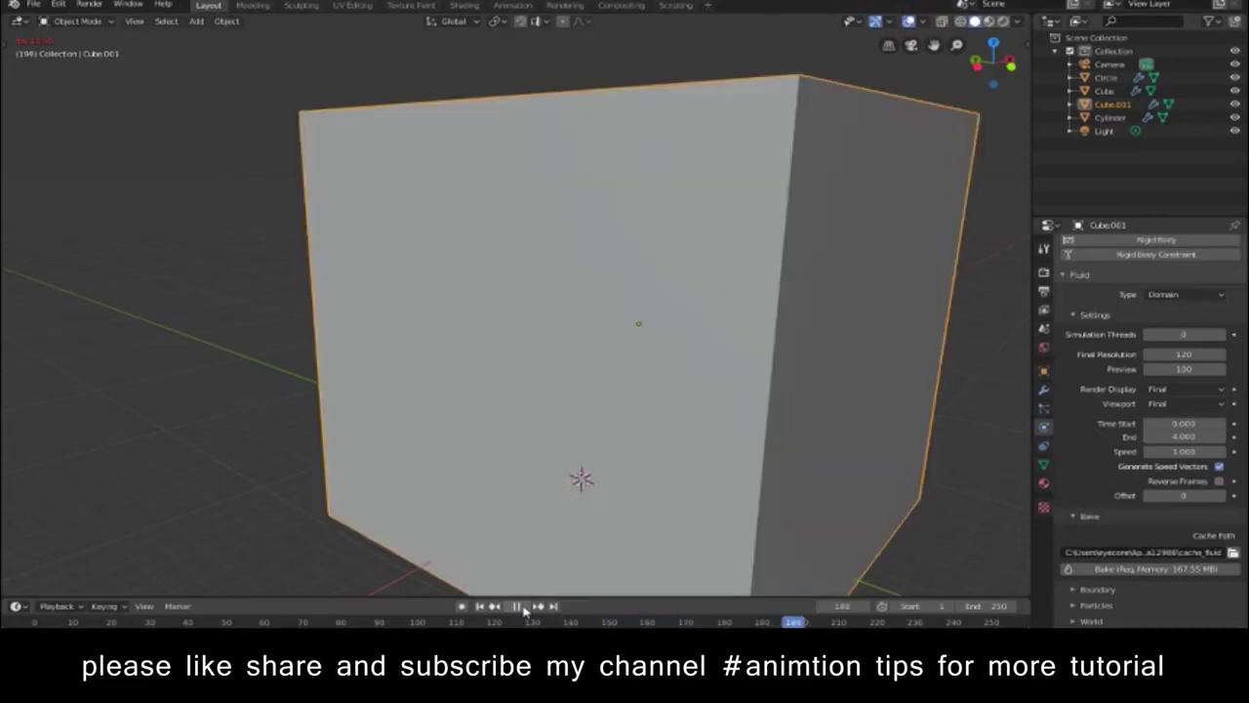
{"action": "left_click", "coordinate": [519, 606]}
{"action": "left_click", "coordinate": [479, 606]}
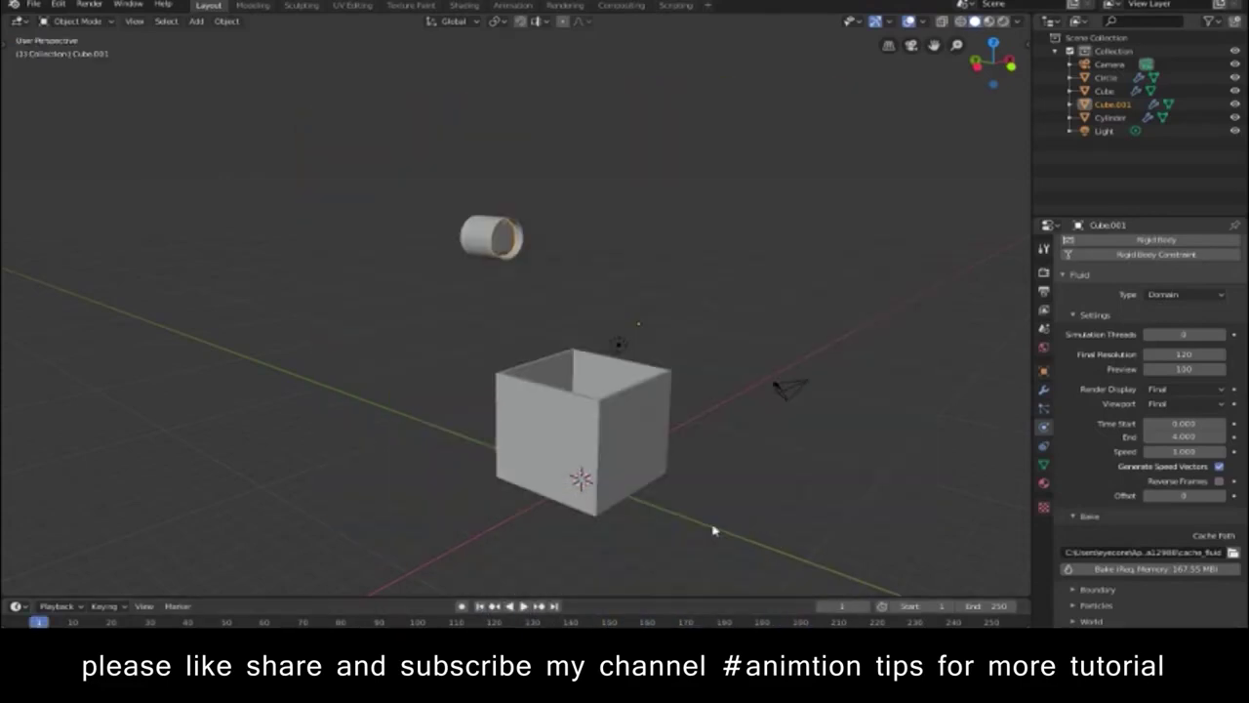
Step: Increase the open box's Solidify modifier thickness to thicken its walls
{"action": "left_click", "coordinate": [663, 466]}
{"action": "left_click", "coordinate": [1044, 391]}
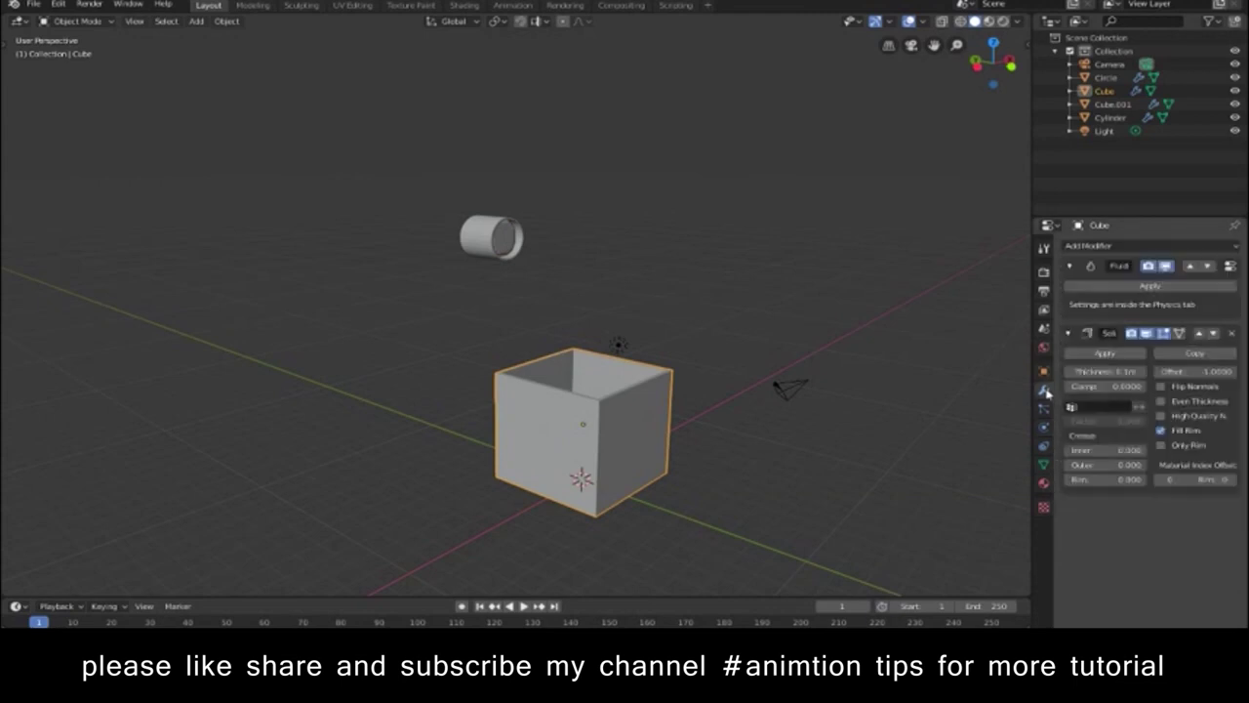
{"action": "mouse_move", "coordinate": [1103, 372]}
{"action": "left_mouse_down"}
{"action": "mouse_move", "coordinate": [1127, 372]}
{"action": "mouse_move", "coordinate": [1112, 372]}
{"action": "left_mouse_up"}
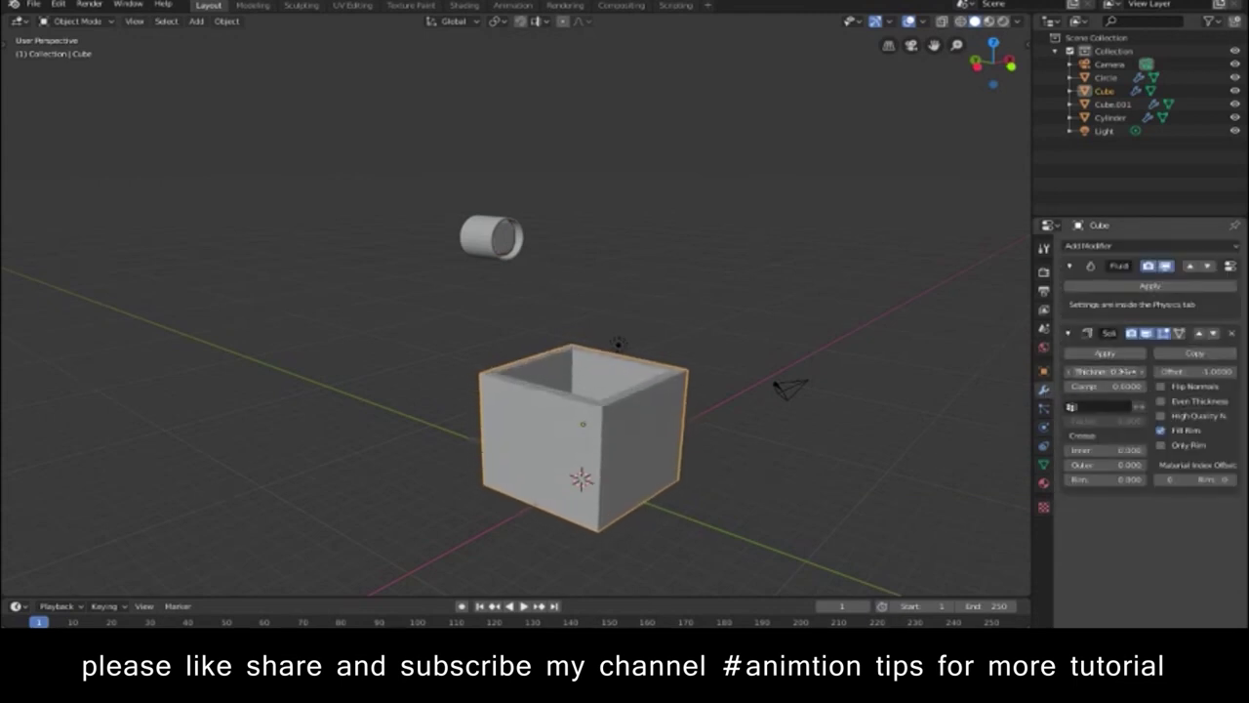
Step: Return to the Physics settings and reselect the Cube.001 domain
{"action": "left_click", "coordinate": [1045, 431]}
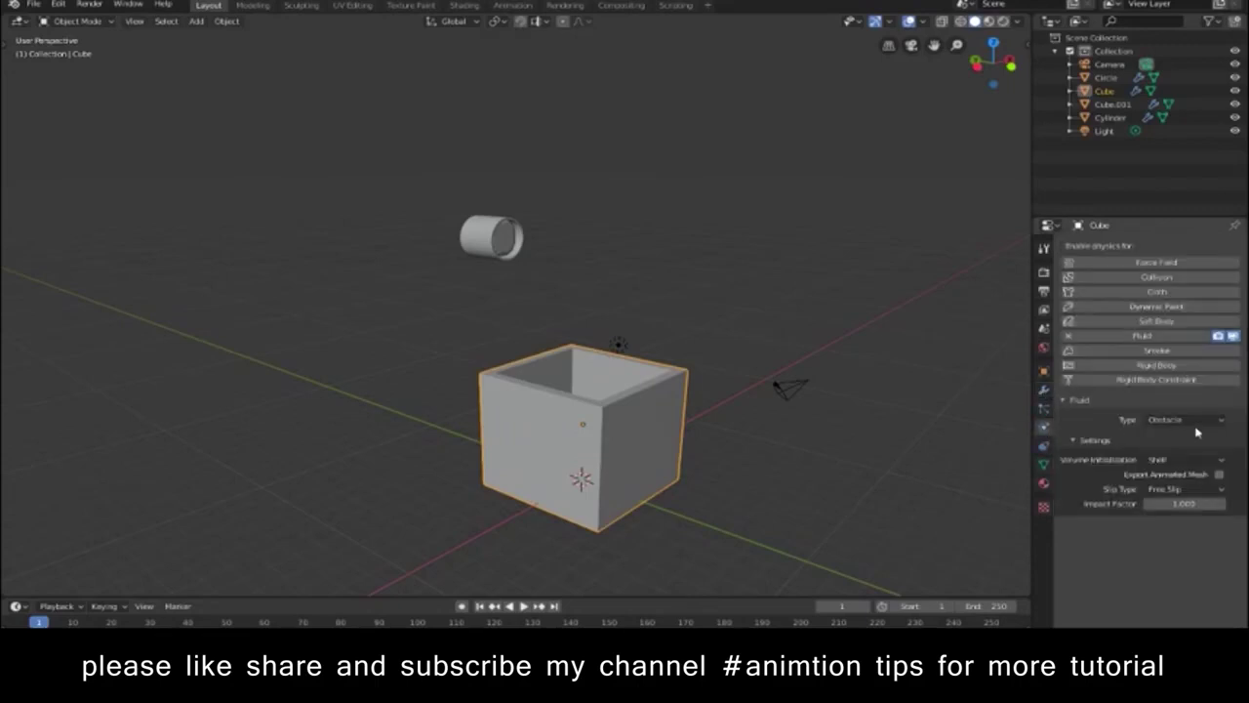
{"action": "left_click", "coordinate": [505, 244]}
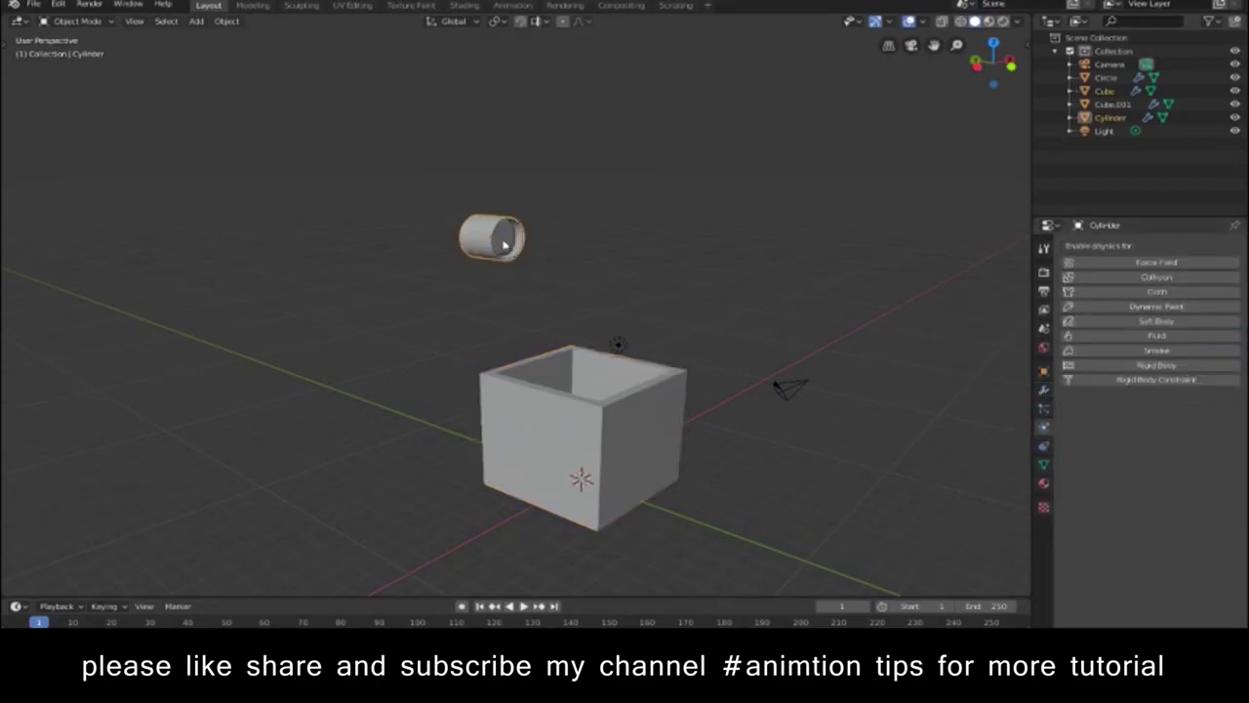
{"action": "left_click", "coordinate": [505, 244]}
{"action": "scroll", "coordinate": [1122, 498], "scroll_direction": "down", "scroll_amount": 5}
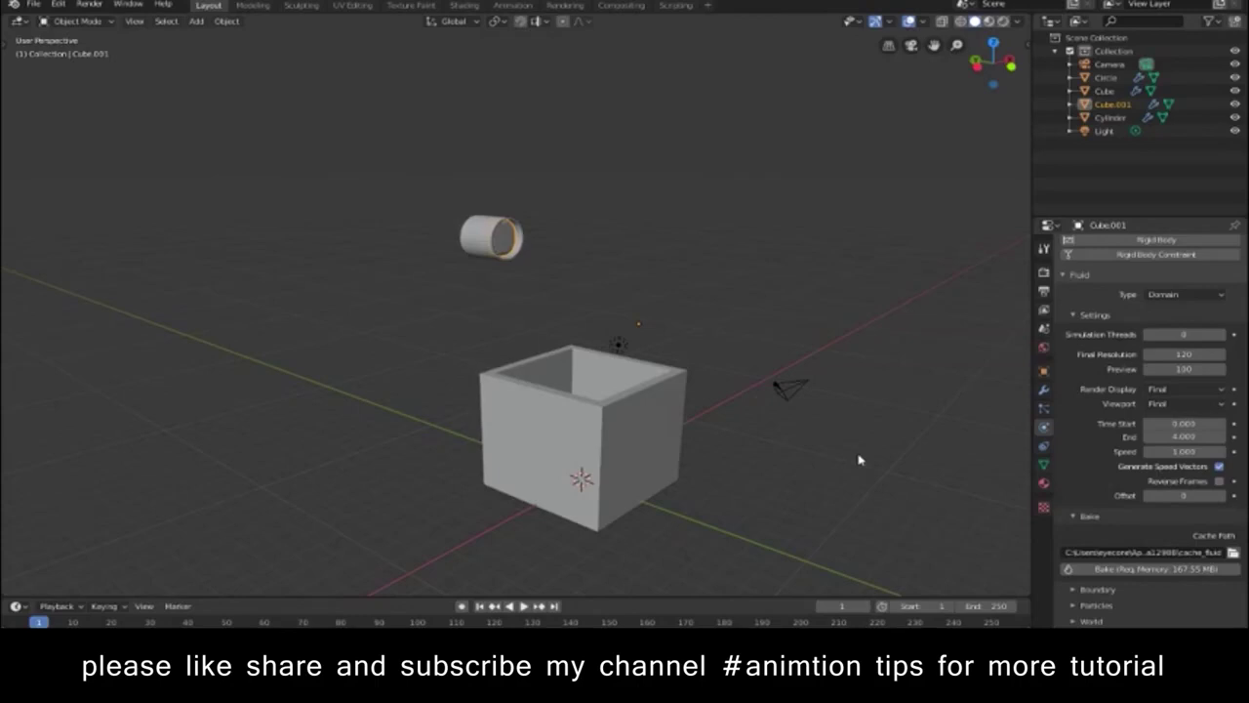
Step: Play the simulation, stop back at frame 1, then play it again to watch the pour
{"action": "key", "text": "space"}
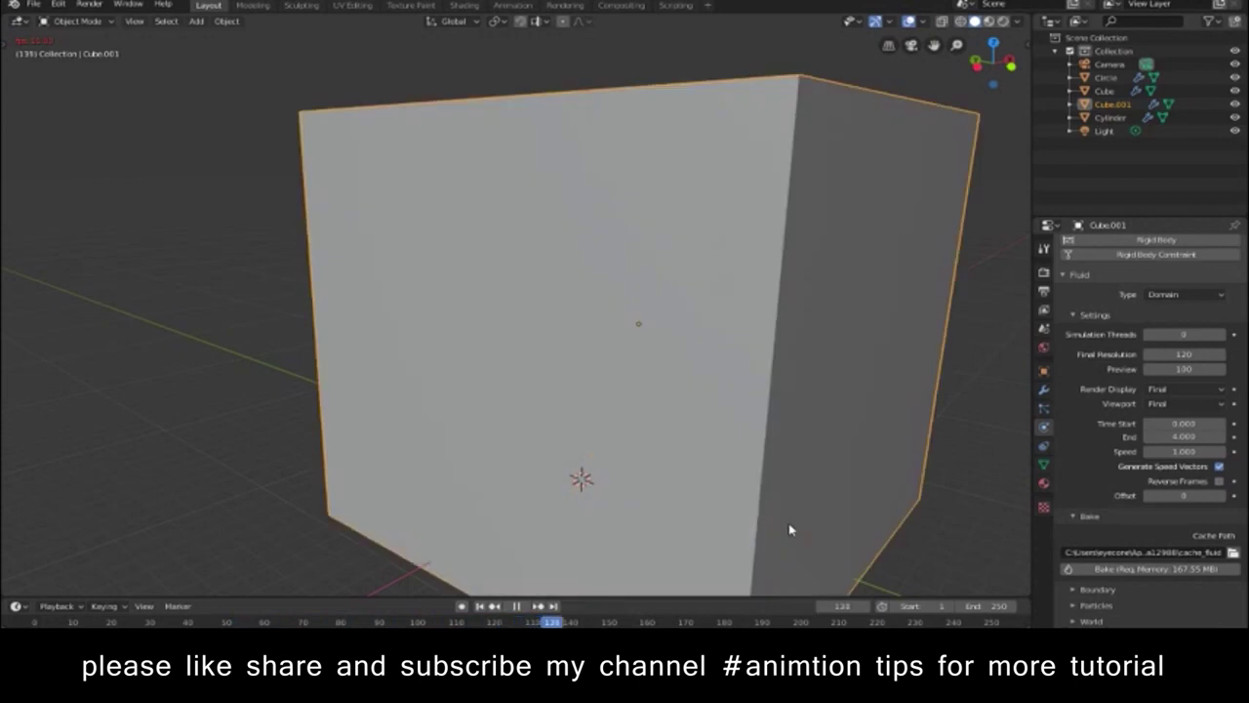
{"action": "key", "text": "Escape"}
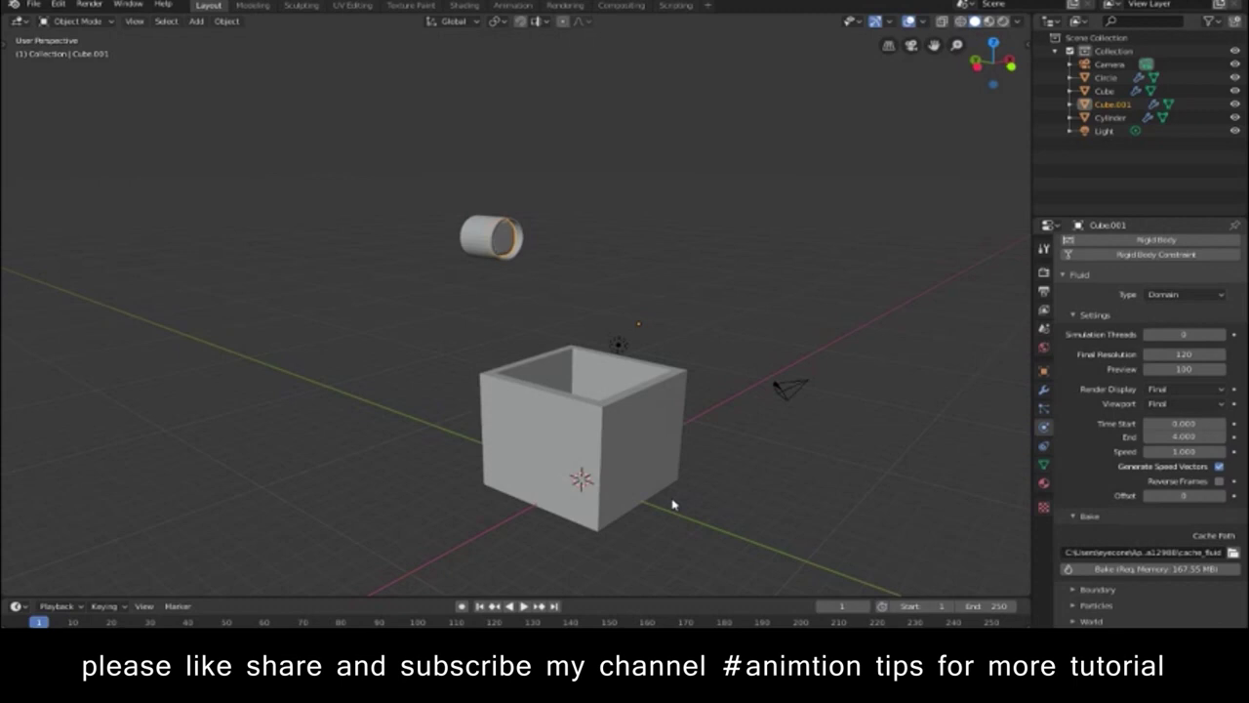
{"action": "key", "text": "space"}
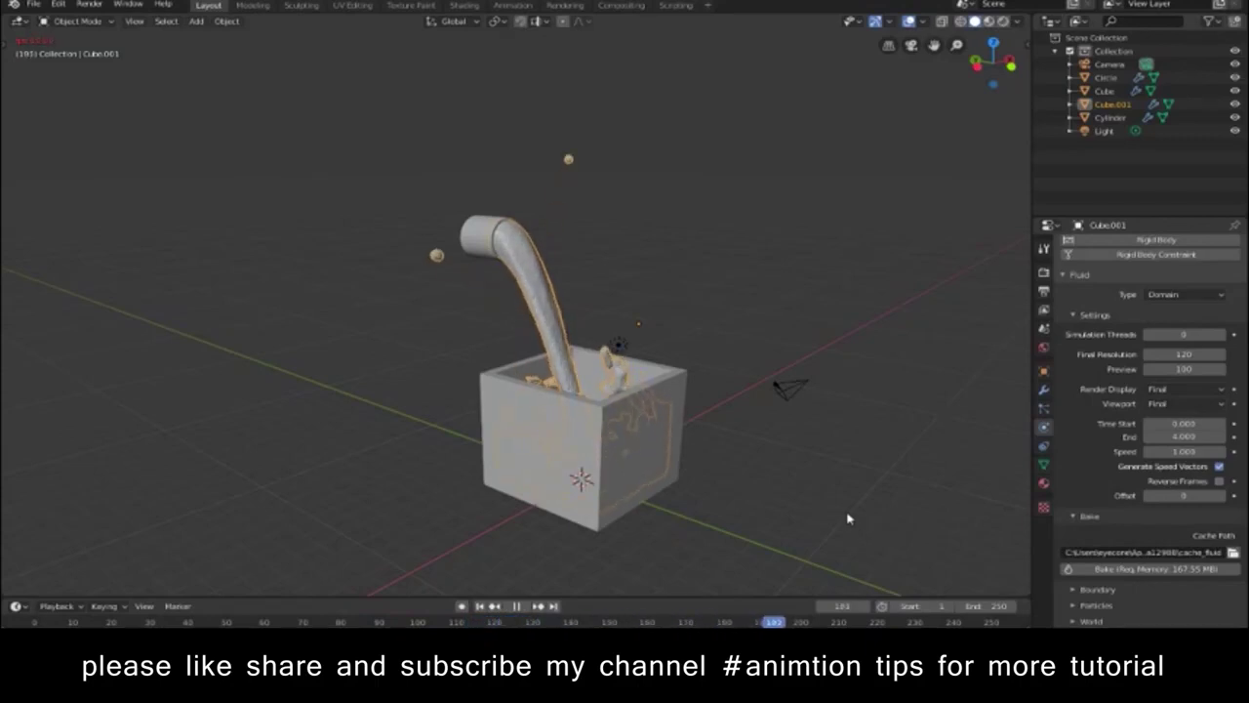
{"action": "middle_click_drag", "start_coordinate": [848, 518], "coordinate": [838, 493]}
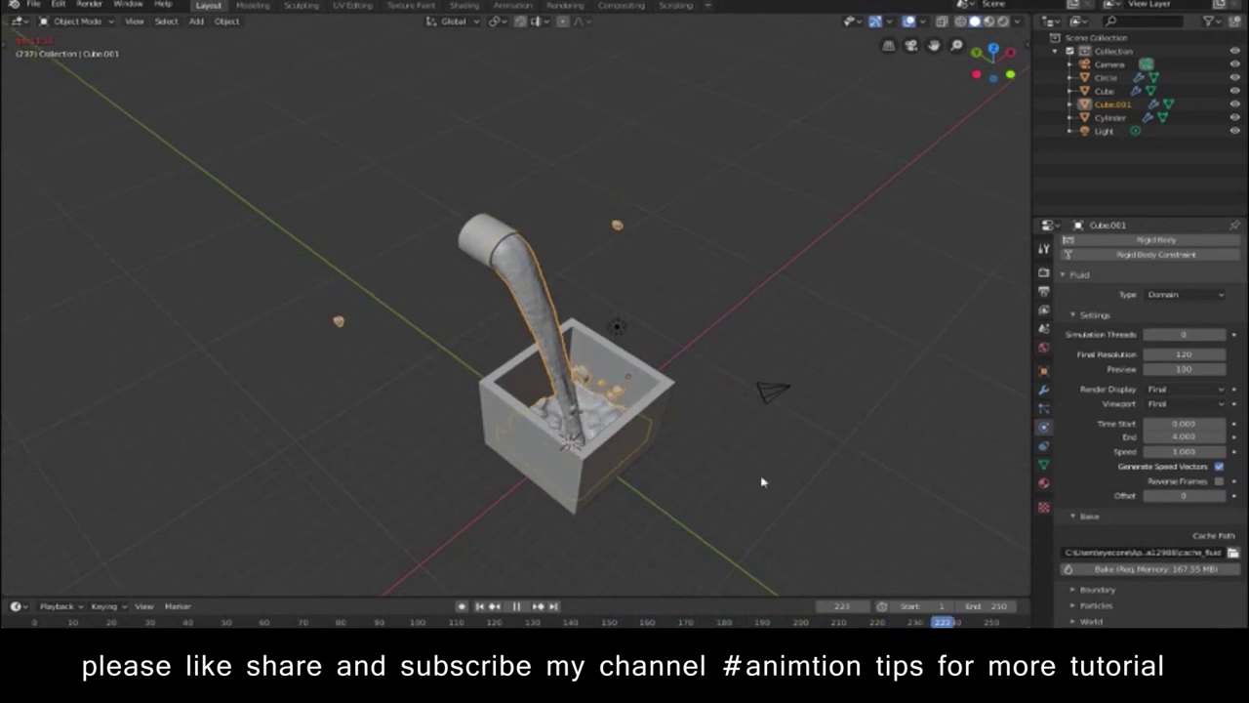
{"action": "scroll", "coordinate": [830, 482], "scroll_direction": "up", "scroll_amount": 4}
{"action": "scroll", "coordinate": [831, 482], "scroll_direction": "down", "scroll_amount": 4}
{"action": "scroll", "coordinate": [825, 474], "scroll_direction": "down", "scroll_amount": 1}
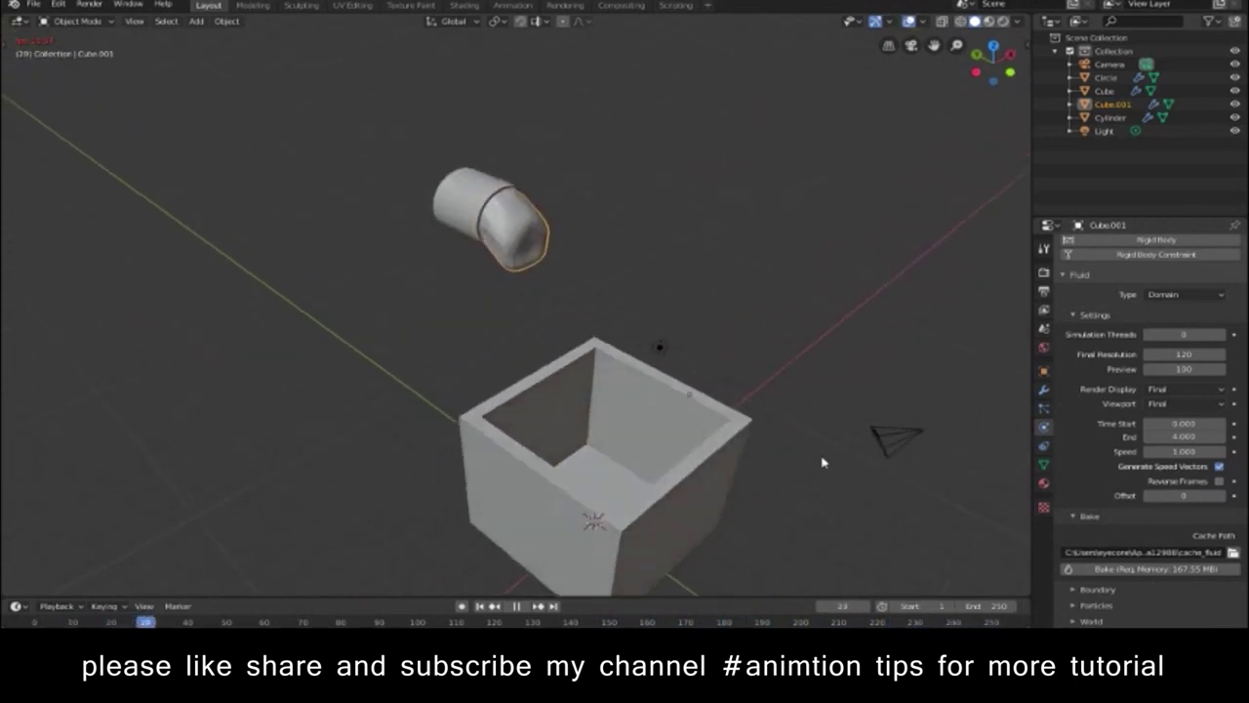
{"action": "middle_click_drag", "start_coordinate": [818, 465], "coordinate": [808, 427]}
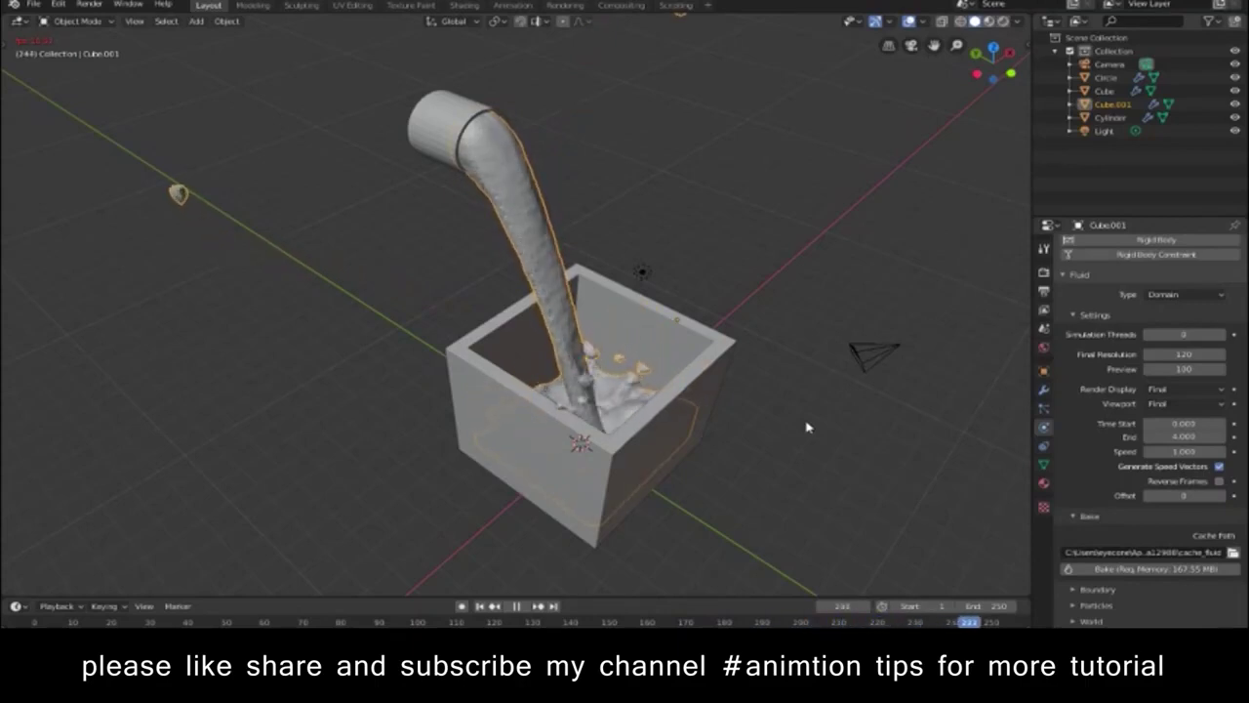
{"action": "middle_click_drag", "start_coordinate": [794, 427], "coordinate": [718, 430]}
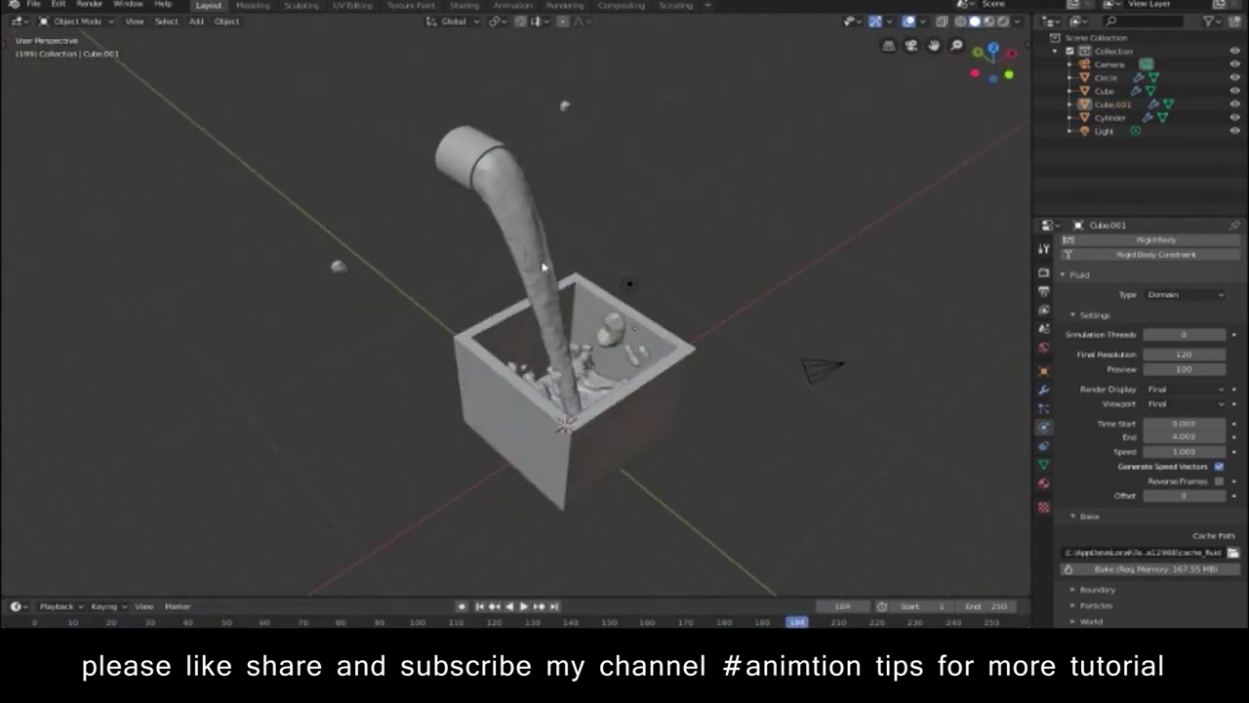
Step: Confirm the domain material's IOR value of 1.330
{"action": "left_click", "coordinate": [1044, 484]}
{"action": "scroll", "coordinate": [1120, 519], "scroll_direction": "down", "scroll_amount": 5}
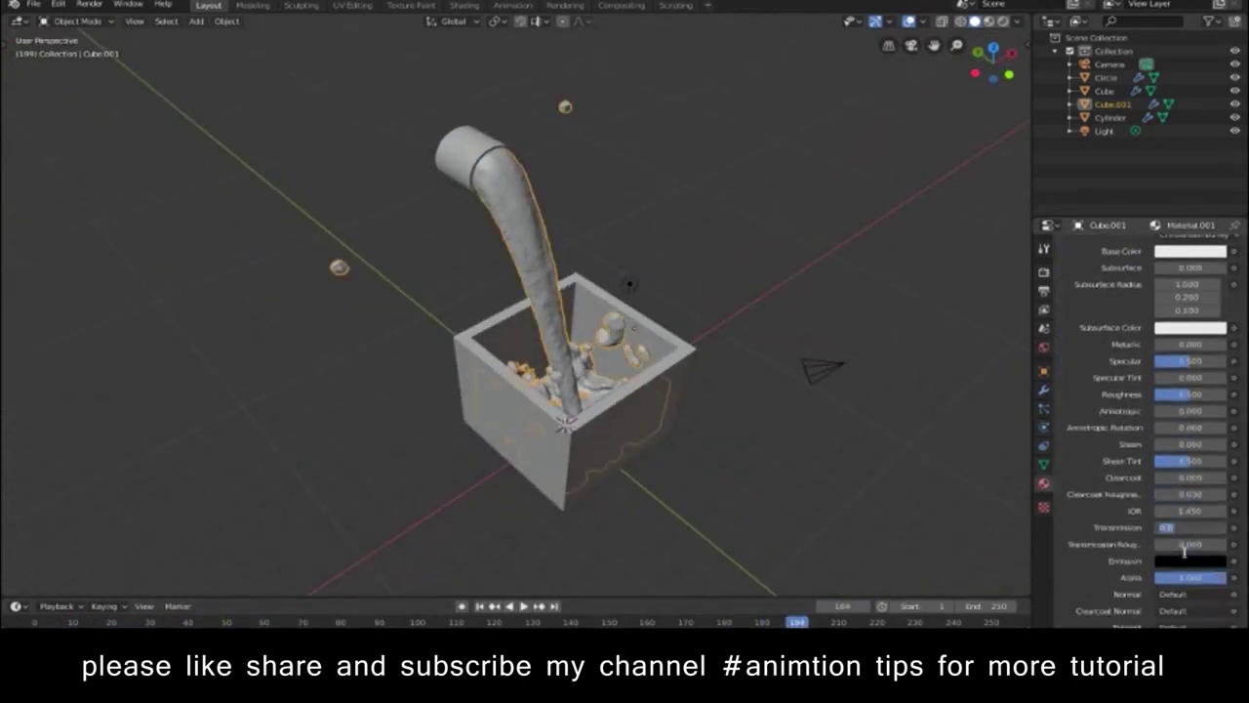
{"action": "key", "text": "Return"}
{"action": "scroll", "coordinate": [1210, 537], "scroll_direction": "down", "scroll_amount": 2}
{"action": "scroll", "coordinate": [1220, 546], "scroll_direction": "down", "scroll_amount": 2}
{"action": "scroll", "coordinate": [1235, 558], "scroll_direction": "down", "scroll_amount": 2}
Step: Inspect the render settings sections, including Volumetrics, Shadows and Color Management
{"action": "left_click", "coordinate": [1044, 272]}
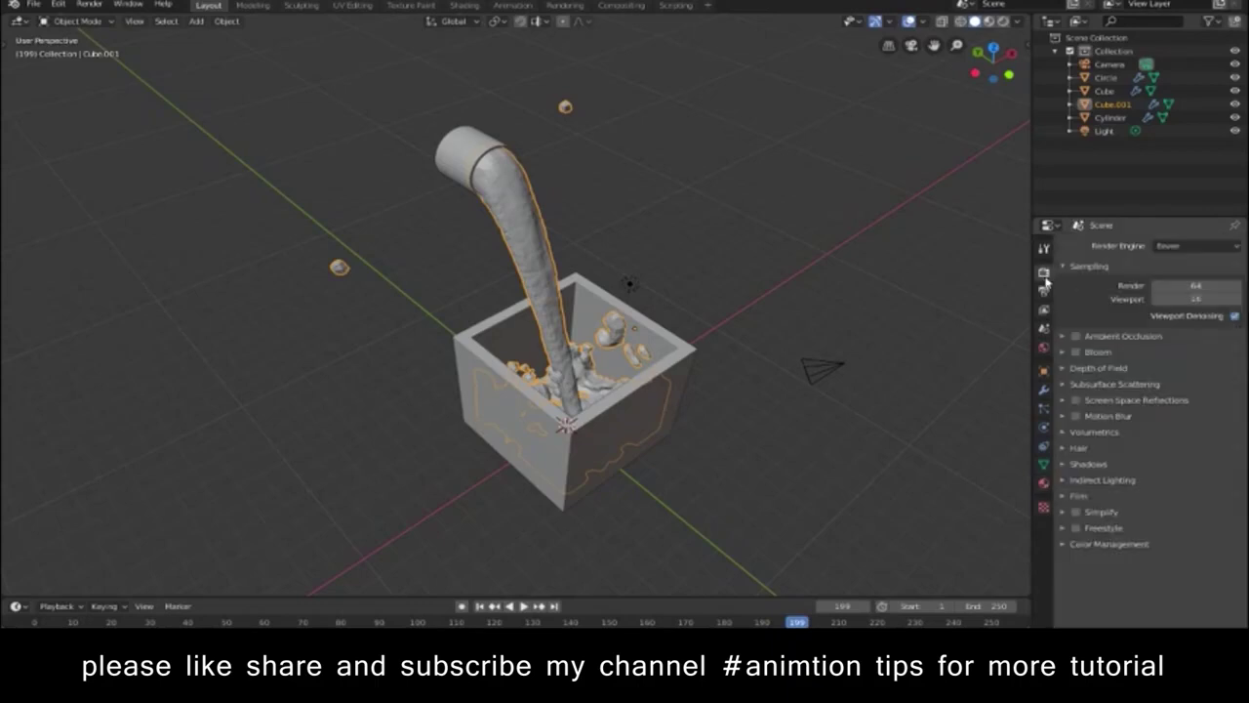
{"action": "left_click", "coordinate": [1066, 496]}
{"action": "left_click", "coordinate": [1066, 495]}
{"action": "left_click", "coordinate": [1064, 432]}
{"action": "left_click", "coordinate": [1062, 435]}
{"action": "left_click", "coordinate": [1067, 465]}
{"action": "left_click", "coordinate": [1066, 465]}
{"action": "left_click", "coordinate": [1066, 544]}
{"action": "left_click", "coordinate": [1066, 544]}
Step: Set the sun light's strength to 10, preview in Rendered shading, and show World settings
{"action": "middle_click_drag", "start_coordinate": [823, 406], "coordinate": [797, 428]}
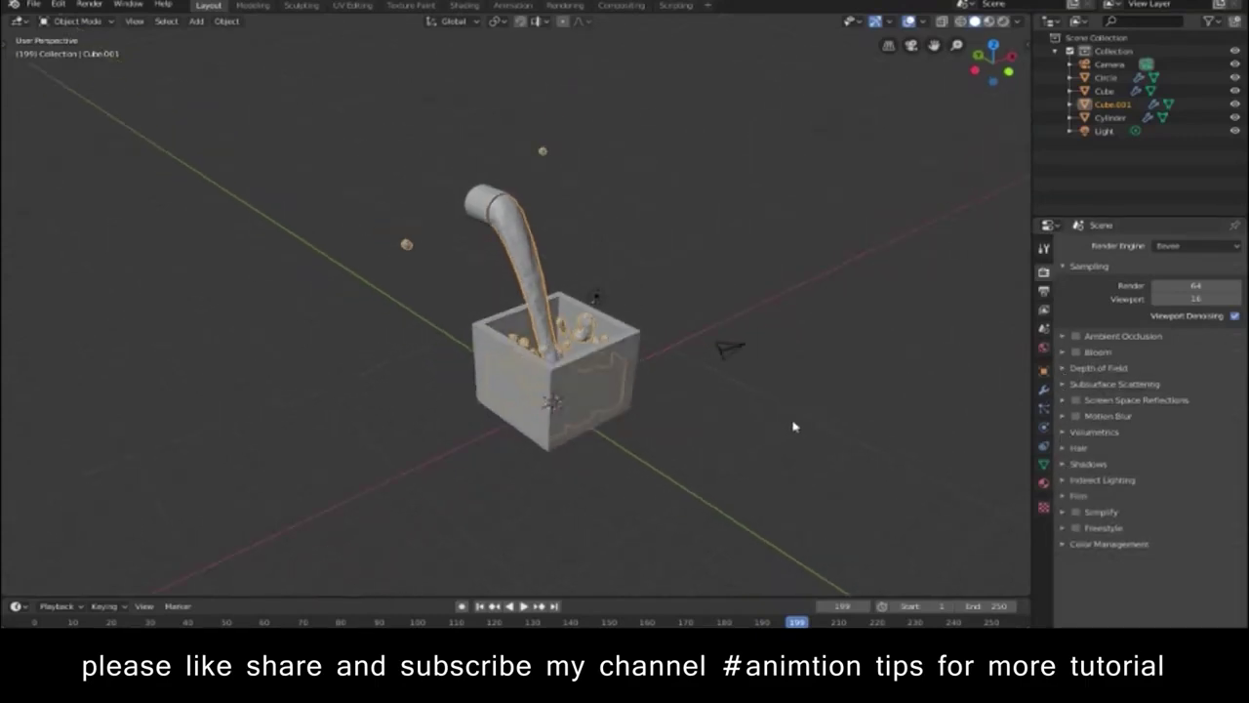
{"action": "left_click", "coordinate": [596, 296]}
{"action": "left_click", "coordinate": [1045, 426]}
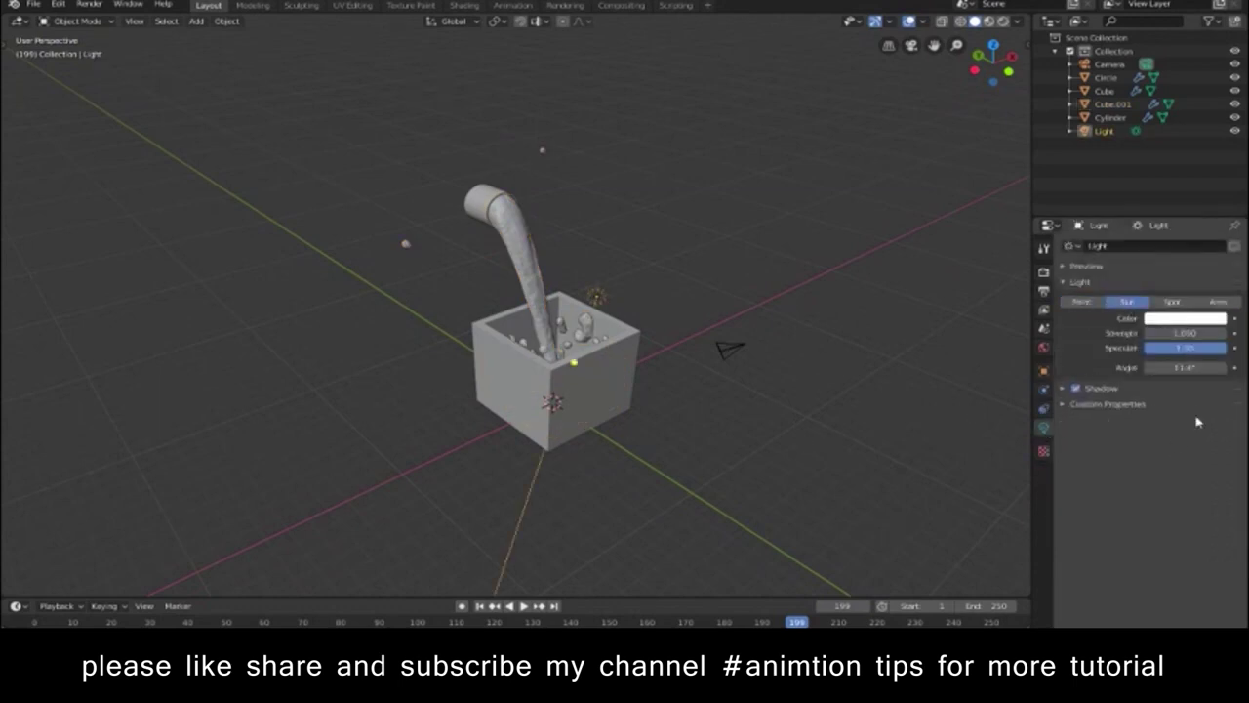
{"action": "left_click", "coordinate": [1006, 21]}
{"action": "middle_click_drag", "start_coordinate": [811, 338], "coordinate": [742, 273]}
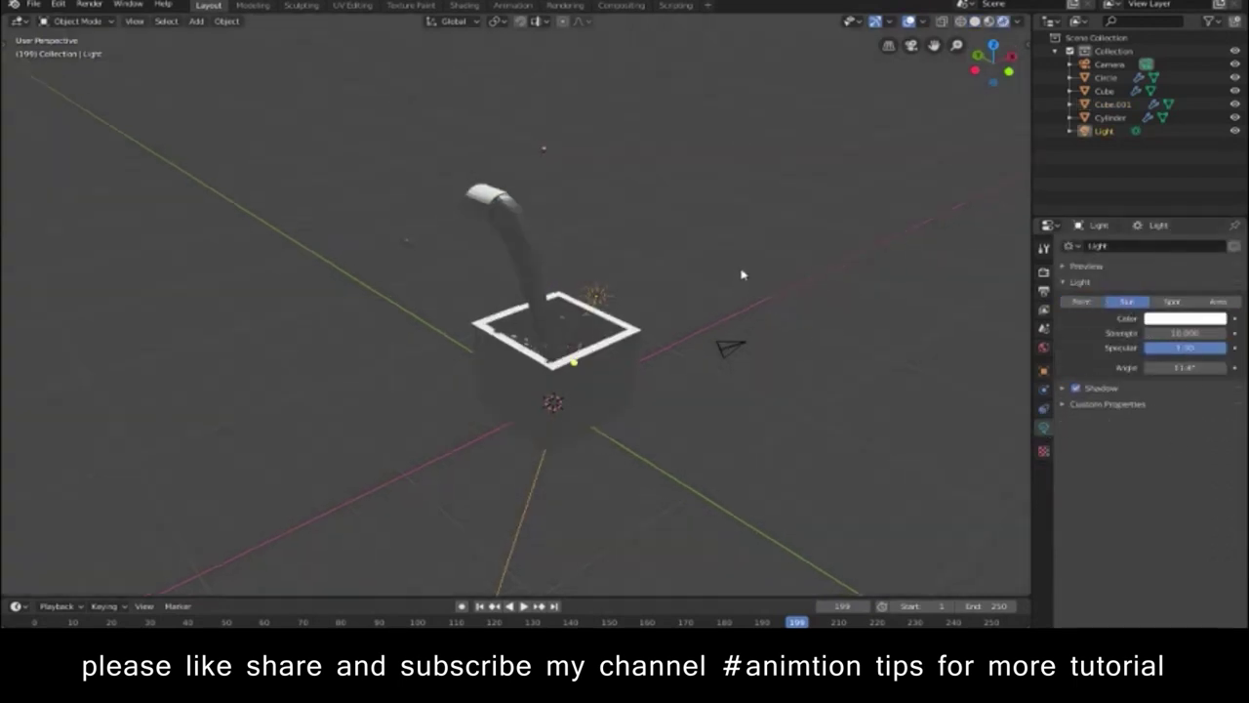
{"action": "scroll", "coordinate": [739, 271], "scroll_direction": "up", "scroll_amount": 2}
{"action": "left_click", "coordinate": [1045, 482]}
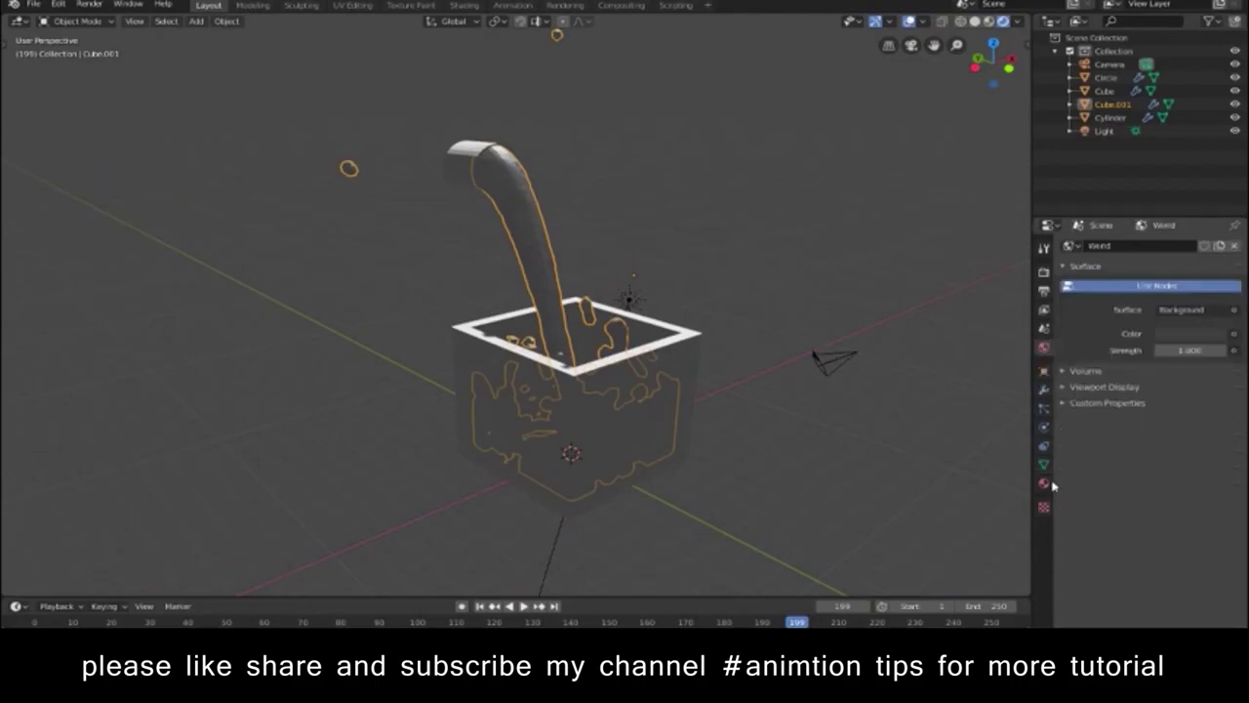
{"action": "left_click", "coordinate": [1135, 357]}
Step: Add a new cube and raise it along the Z axis
{"action": "middle_click_drag", "start_coordinate": [758, 449], "coordinate": [753, 446]}
{"action": "key", "text": "shift+a"}
{"action": "left_click", "coordinate": [781, 414]}
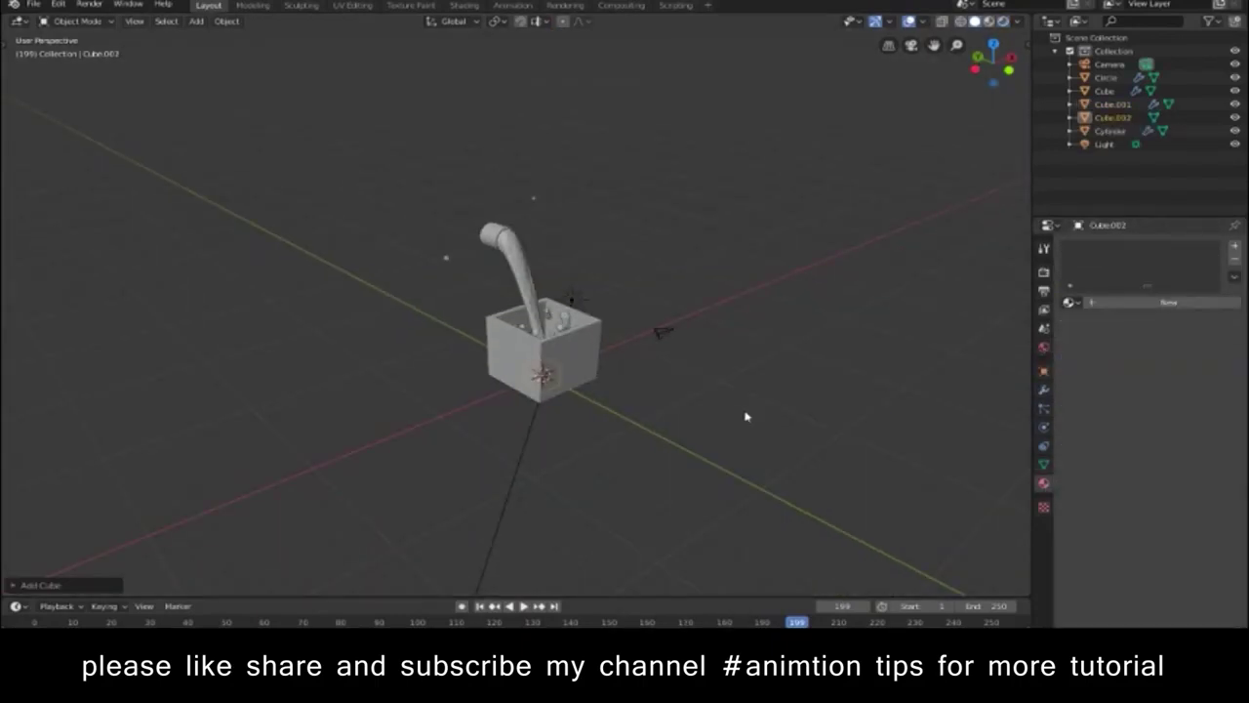
{"action": "key", "text": "g"}
{"action": "key", "text": "z"}
{"action": "left_click", "coordinate": [671, 102]}
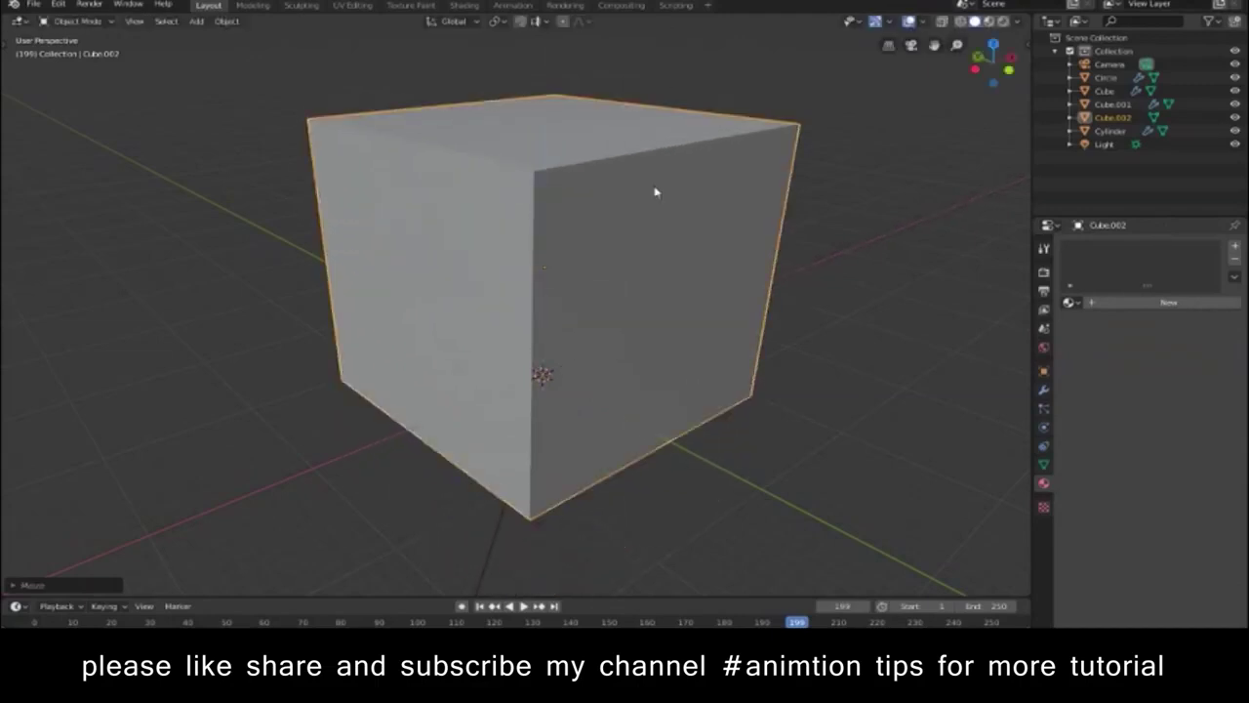
Step: Flip the new cube's normals inward in Edit Mode
{"action": "key", "text": "Tab"}
{"action": "key", "text": "alt+n"}
{"action": "left_click", "coordinate": [460, 180]}
{"action": "middle_click_drag", "start_coordinate": [908, 352], "coordinate": [825, 371]}
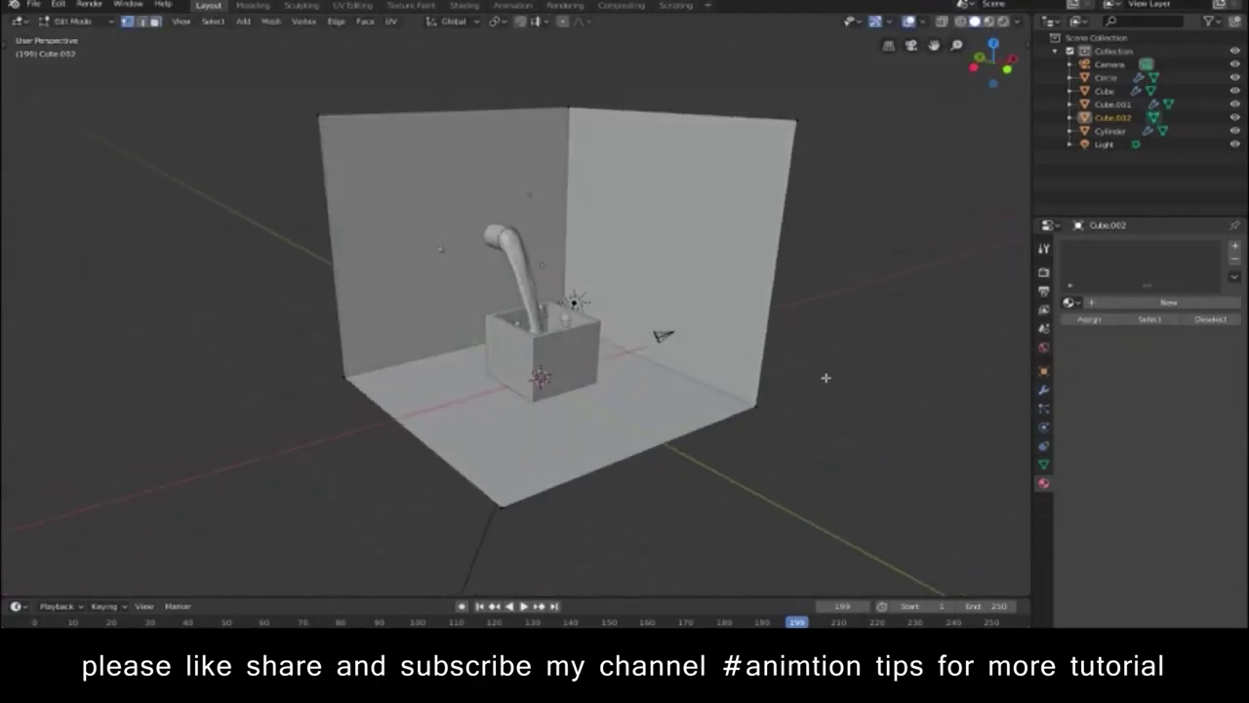
{"action": "key", "text": "Tab"}
Step: Move the room cube along Y and switch the view to rendered shading
{"action": "key", "text": "g"}
{"action": "key", "text": "y"}
{"action": "left_click", "coordinate": [880, 394]}
{"action": "scroll", "coordinate": [880, 395], "scroll_direction": "up", "scroll_amount": 4}
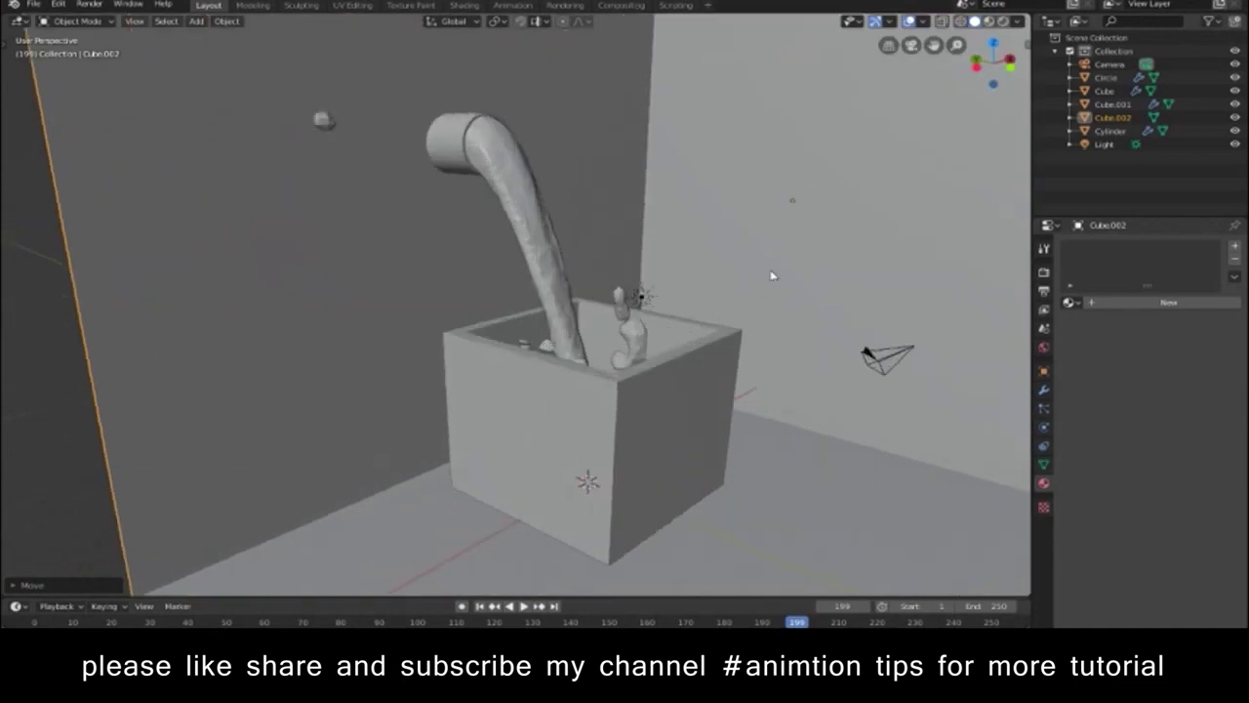
{"action": "scroll", "coordinate": [908, 293], "scroll_direction": "up", "scroll_amount": 2}
{"action": "key", "text": "z"}
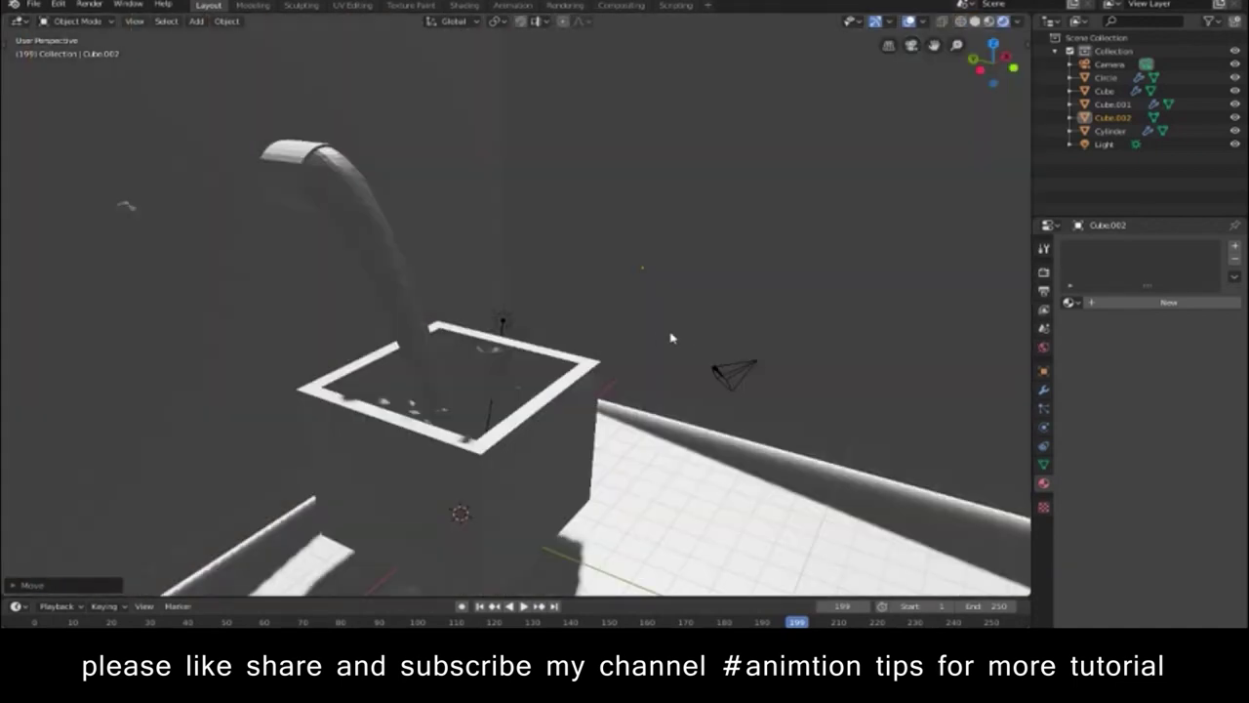
Step: Adjust the room cube's height along Z so it forms the floor beneath the box
{"action": "key", "text": "g"}
{"action": "key", "text": "z"}
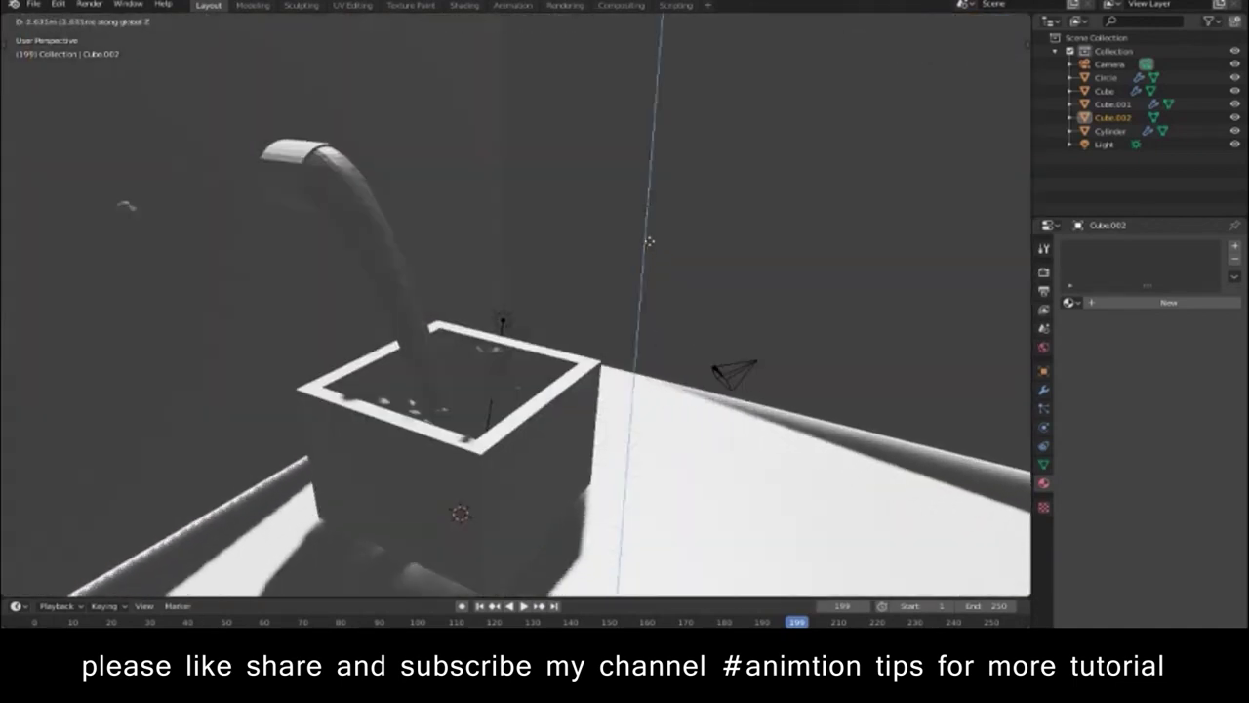
{"action": "left_click", "coordinate": [745, 282]}
{"action": "scroll", "coordinate": [745, 282], "scroll_direction": "down", "scroll_amount": 2}
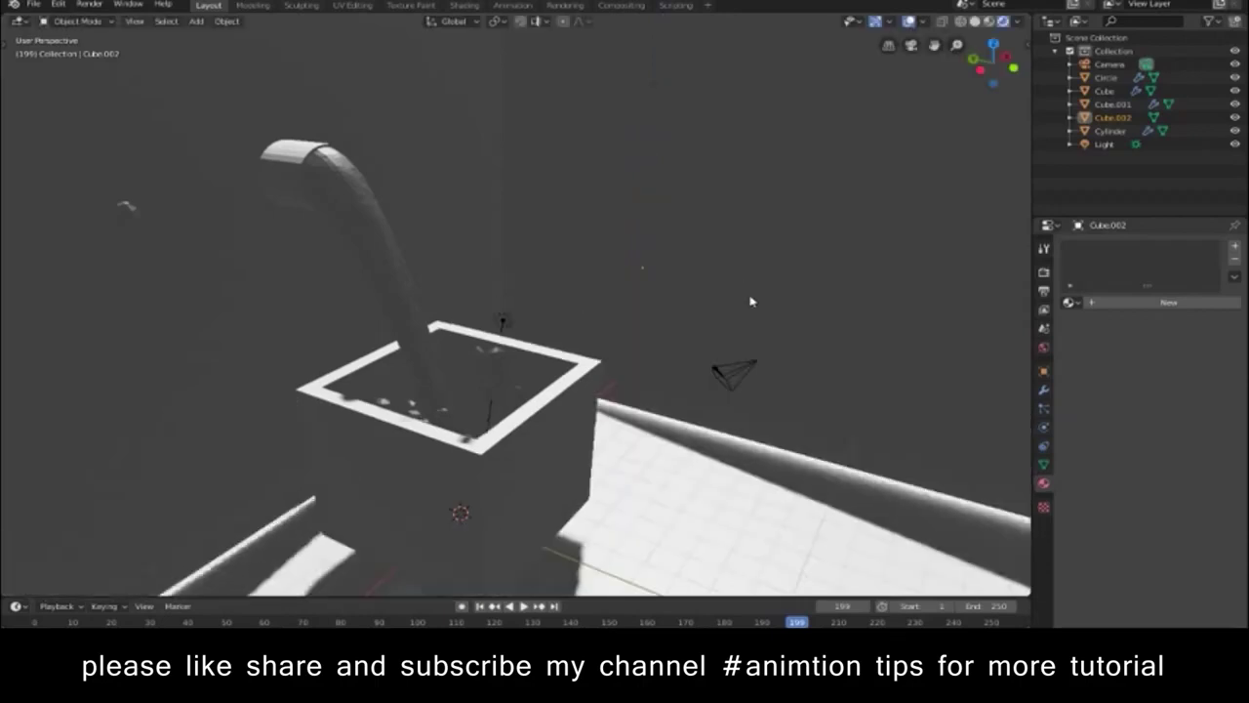
{"action": "scroll", "coordinate": [738, 264], "scroll_direction": "down", "scroll_amount": 5}
{"action": "middle_click_drag", "start_coordinate": [738, 264], "coordinate": [675, 264]}
{"action": "key", "text": "g"}
{"action": "key", "text": "z"}
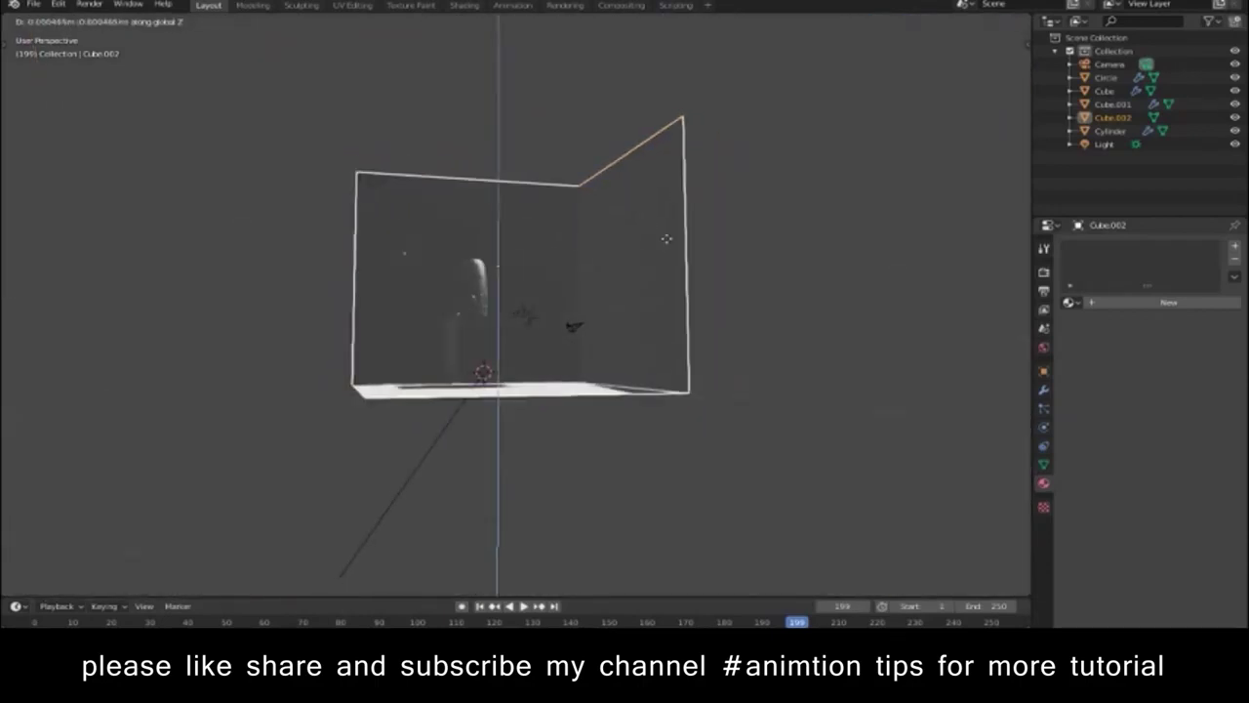
{"action": "left_click", "coordinate": [667, 240]}
Step: Select the small box and frame the view around it
{"action": "left_click", "coordinate": [488, 348]}
{"action": "scroll", "coordinate": [600, 391], "scroll_direction": "up", "scroll_amount": 5}
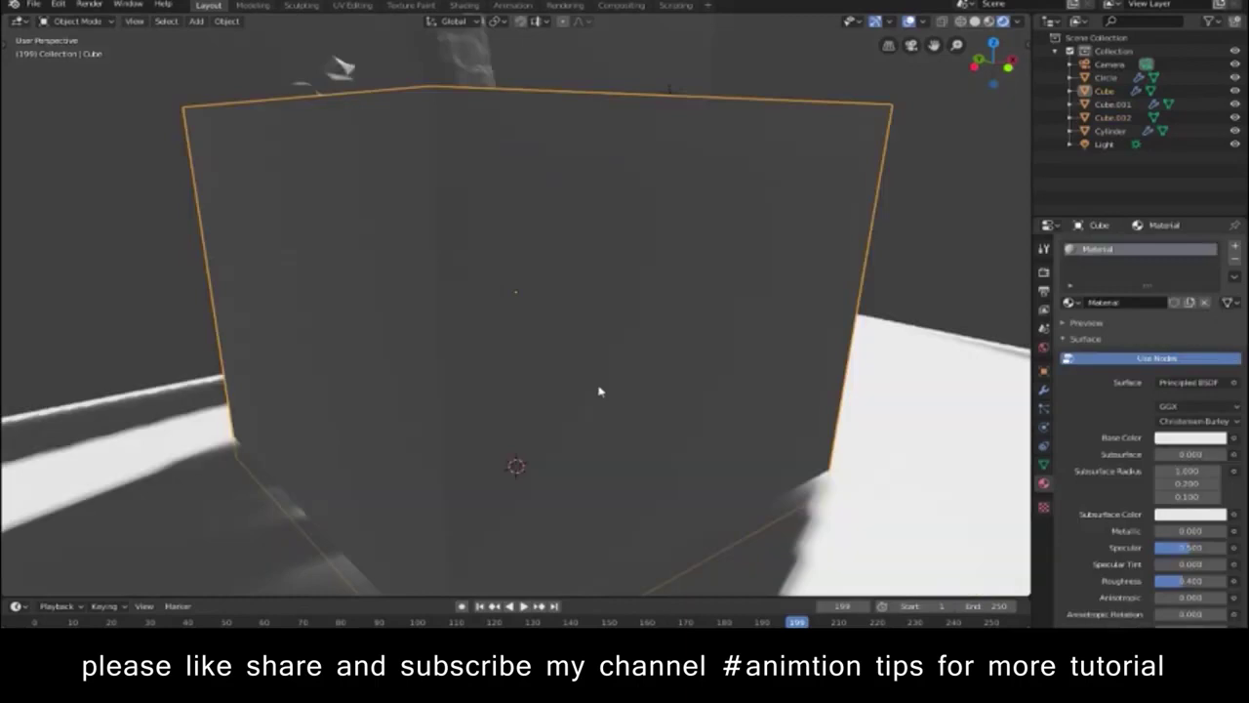
{"action": "scroll", "coordinate": [599, 390], "scroll_direction": "down", "scroll_amount": 3}
{"action": "mouse_move", "coordinate": [599, 390]}
{"action": "middle_mouse_down"}
{"action": "mouse_move", "coordinate": [615, 357]}
{"action": "mouse_move", "coordinate": [601, 401]}
{"action": "middle_mouse_up"}
{"action": "scroll", "coordinate": [600, 402], "scroll_direction": "up", "scroll_amount": 1}
Step: Set the sun light's strength to 222 and raise it along Z
{"action": "left_click", "coordinate": [485, 349]}
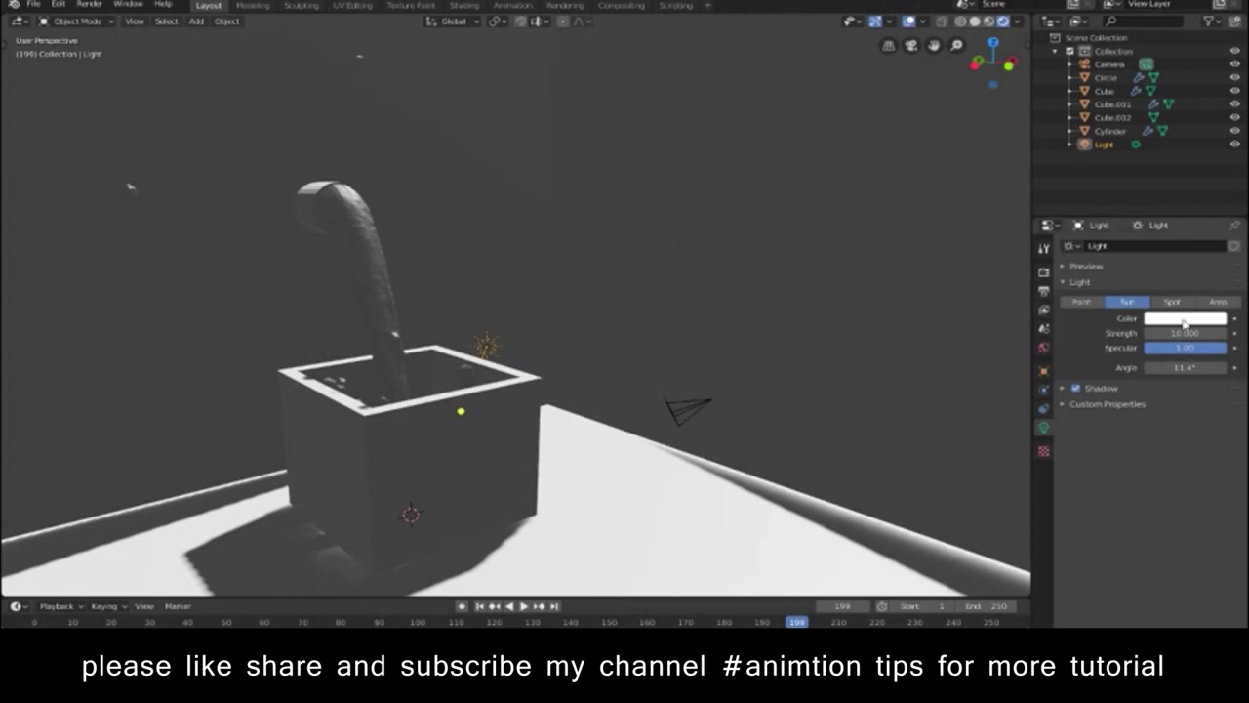
{"action": "key", "text": "Return"}
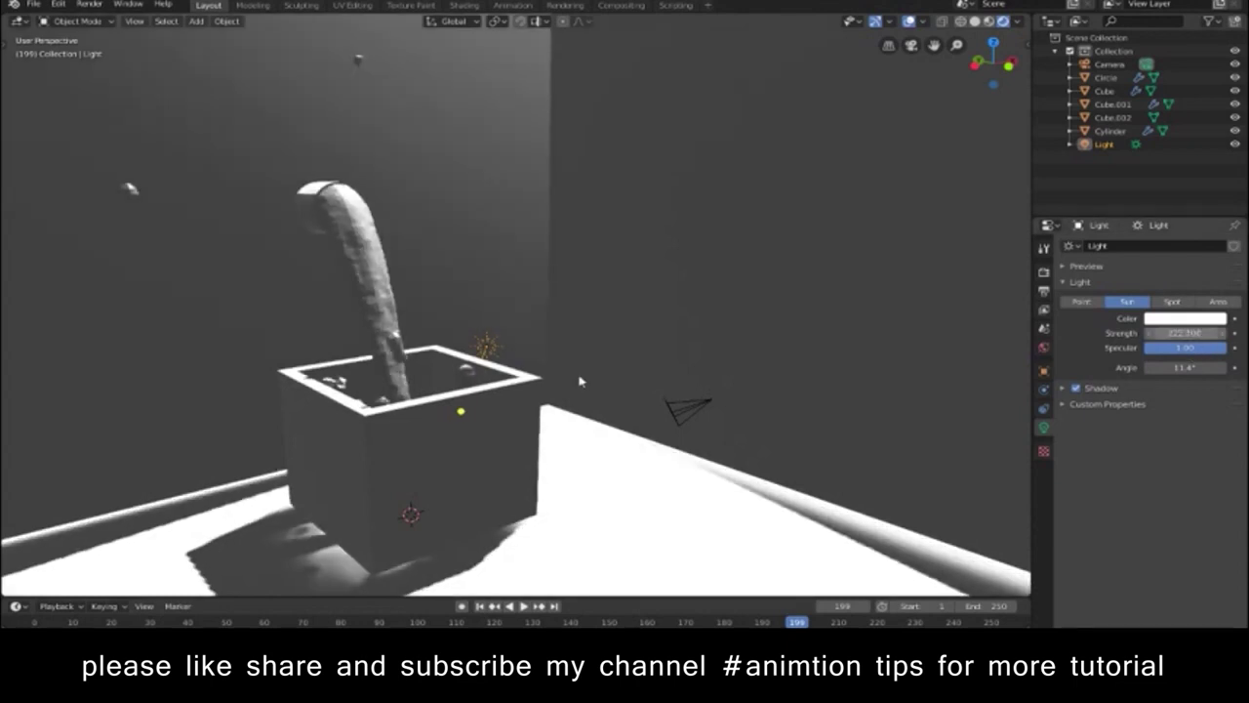
{"action": "key", "text": "g"}
{"action": "key", "text": "z"}
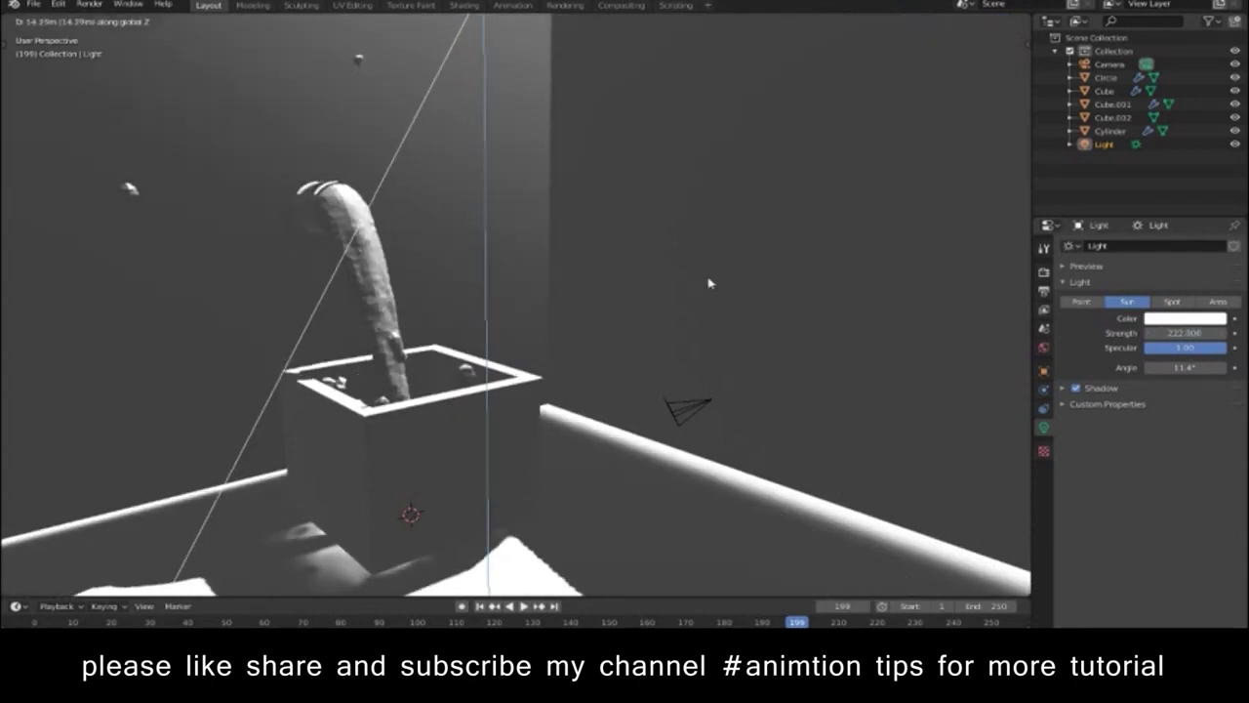
{"action": "left_click", "coordinate": [712, 283]}
Step: Rotate the sun to a new angle and add a new material to the room cube
{"action": "scroll", "coordinate": [714, 283], "scroll_direction": "down", "scroll_amount": 5}
{"action": "key", "text": "g"}
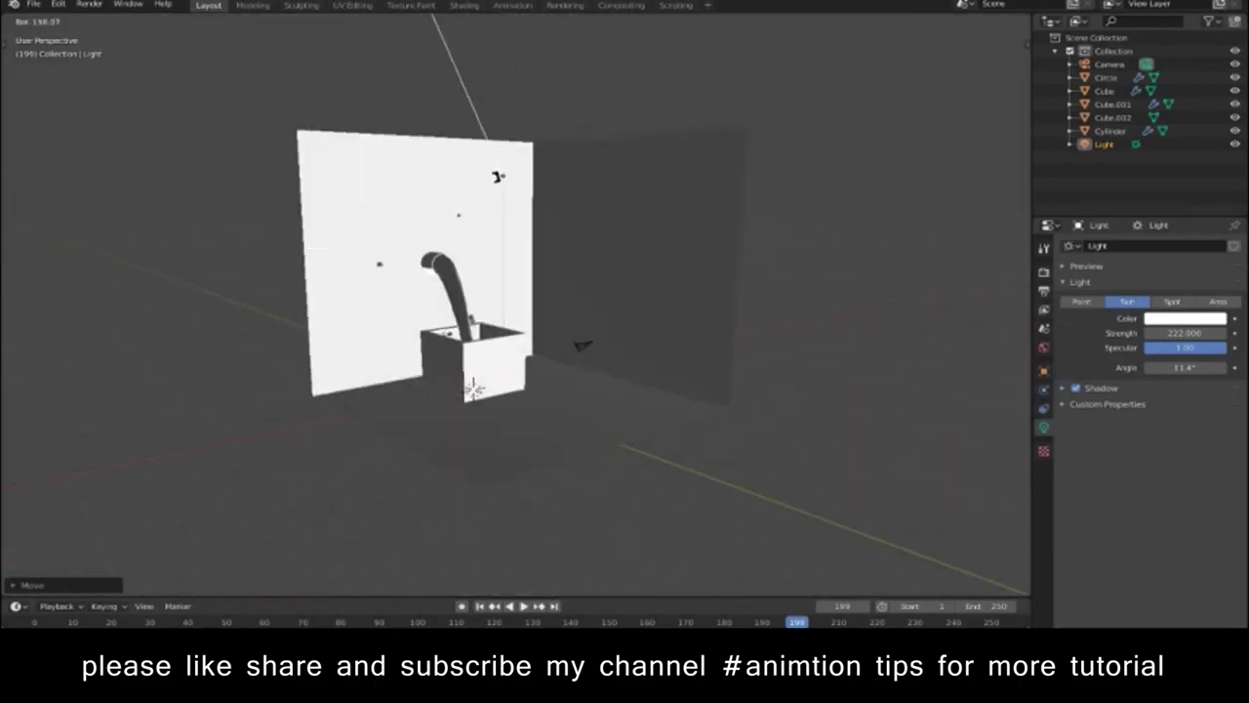
{"action": "left_click", "coordinate": [772, 511]}
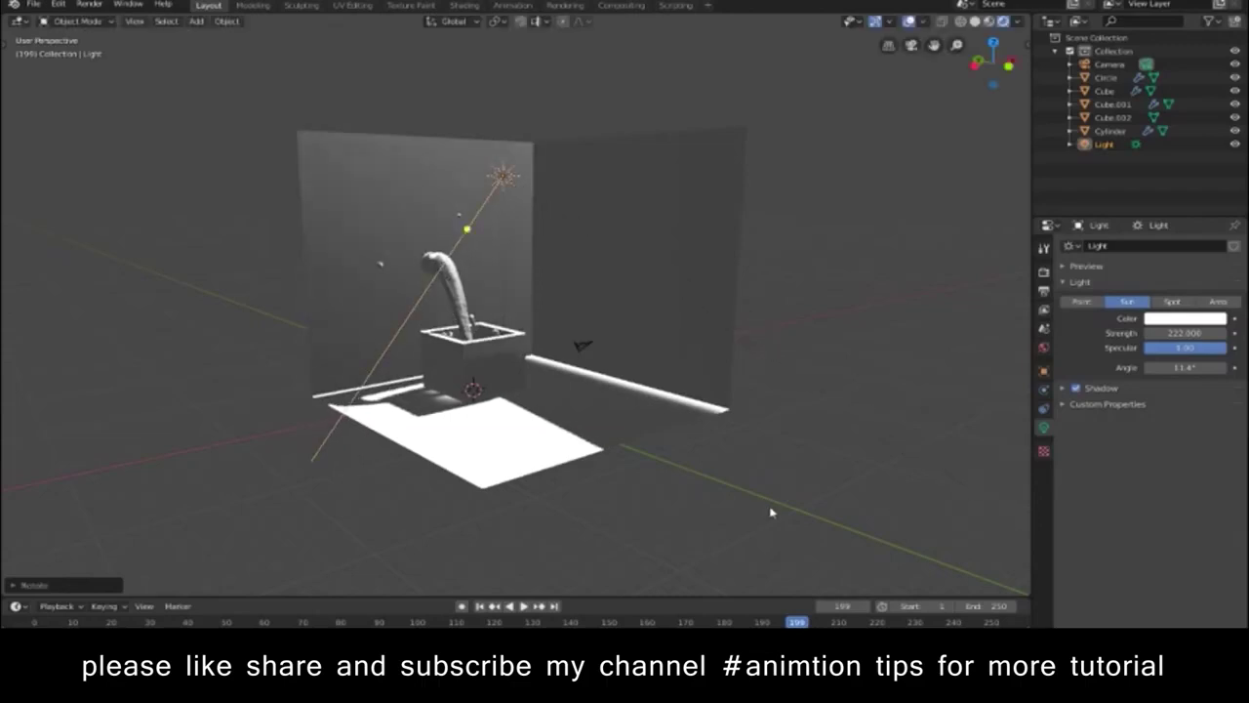
{"action": "left_click", "coordinate": [549, 446]}
{"action": "left_click", "coordinate": [1161, 302]}
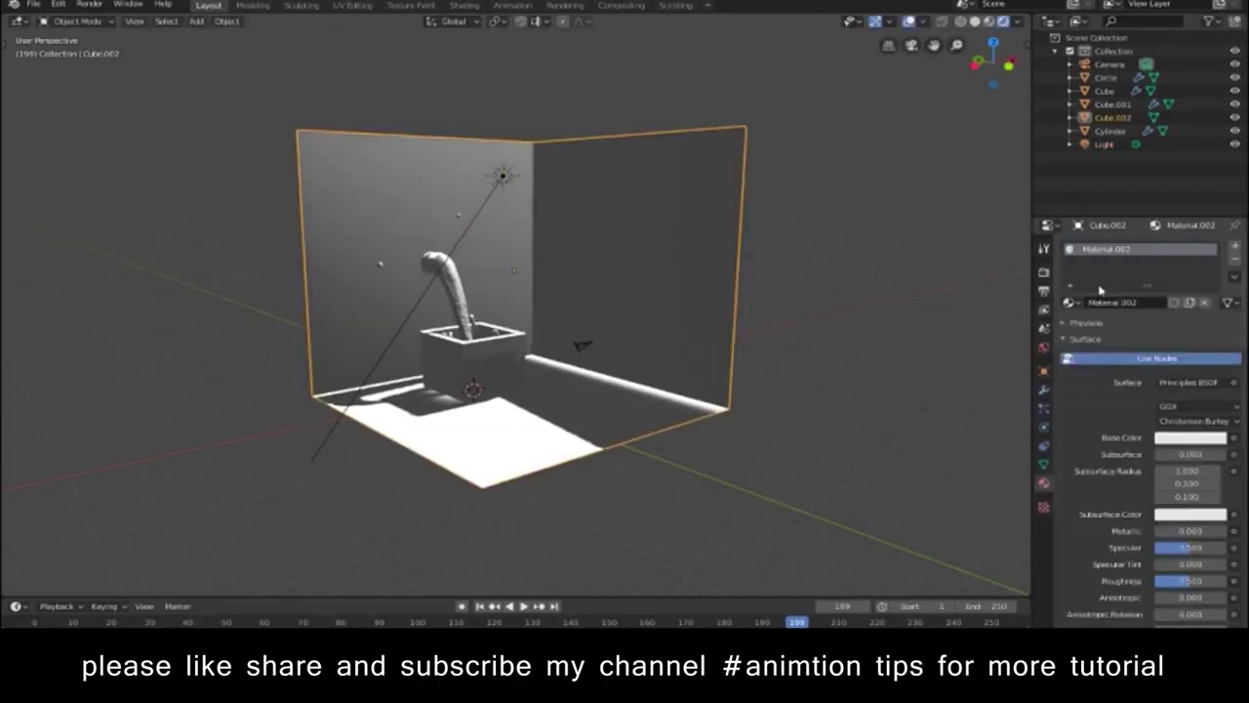
Step: Make the room walls green and the open box blue
{"action": "left_click", "coordinate": [1191, 438]}
{"action": "left_click", "coordinate": [1112, 342]}
{"action": "left_click", "coordinate": [488, 361]}
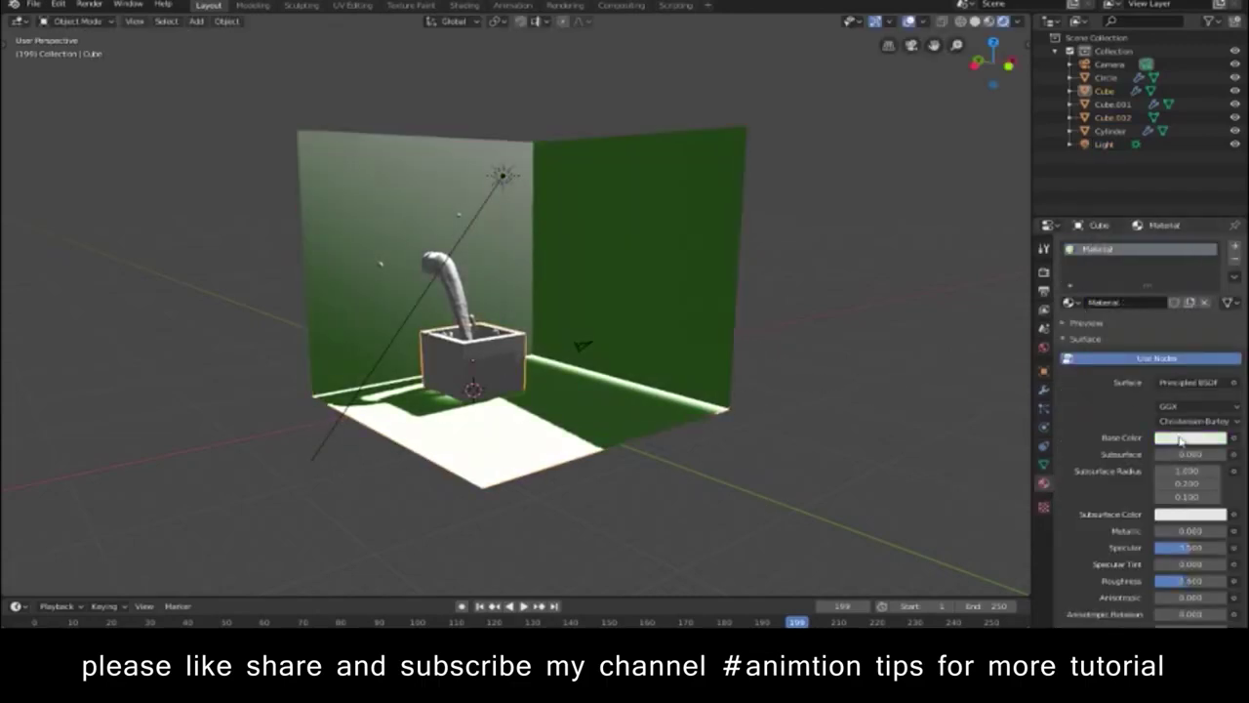
{"action": "left_click", "coordinate": [1183, 441]}
{"action": "left_click", "coordinate": [1122, 385]}
Step: Give the pipe a new pink material and split the 3D view into two side-by-side views
{"action": "left_click", "coordinate": [1110, 130]}
{"action": "left_click", "coordinate": [1132, 301]}
{"action": "left_click", "coordinate": [1190, 438]}
{"action": "left_click", "coordinate": [1137, 293]}
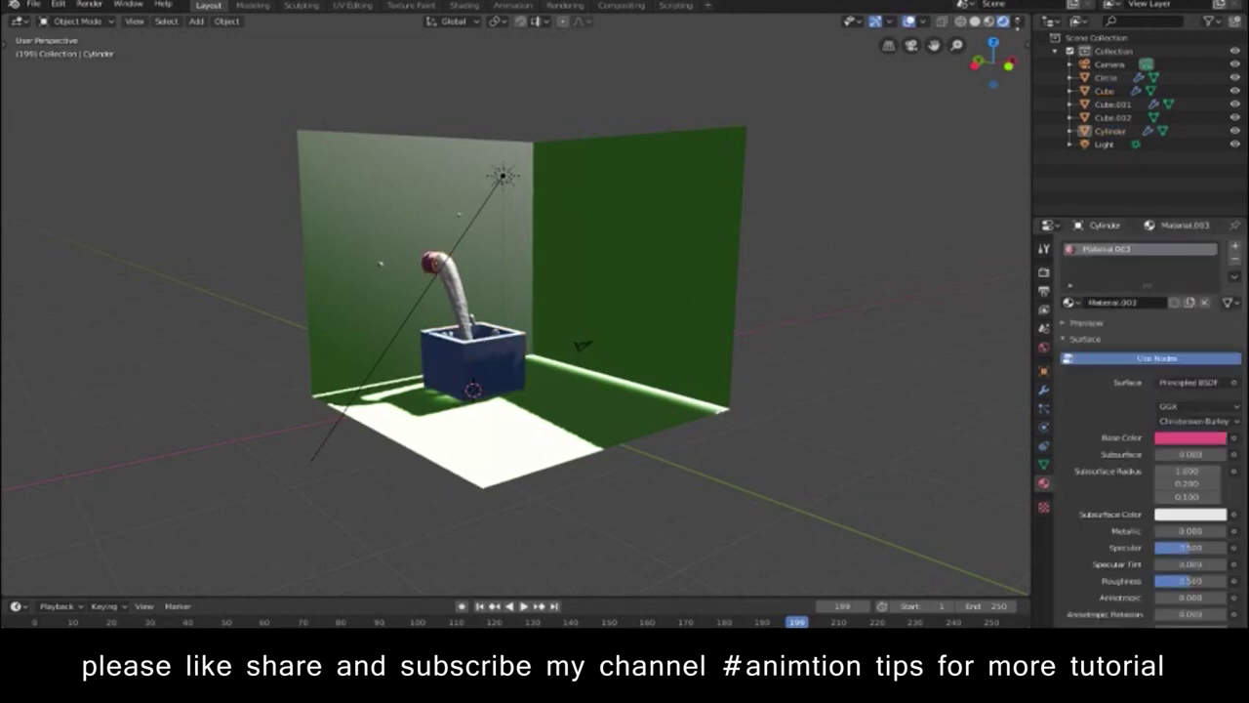
{"action": "left_click_drag", "start_coordinate": [1027, 18], "coordinate": [516, 293]}
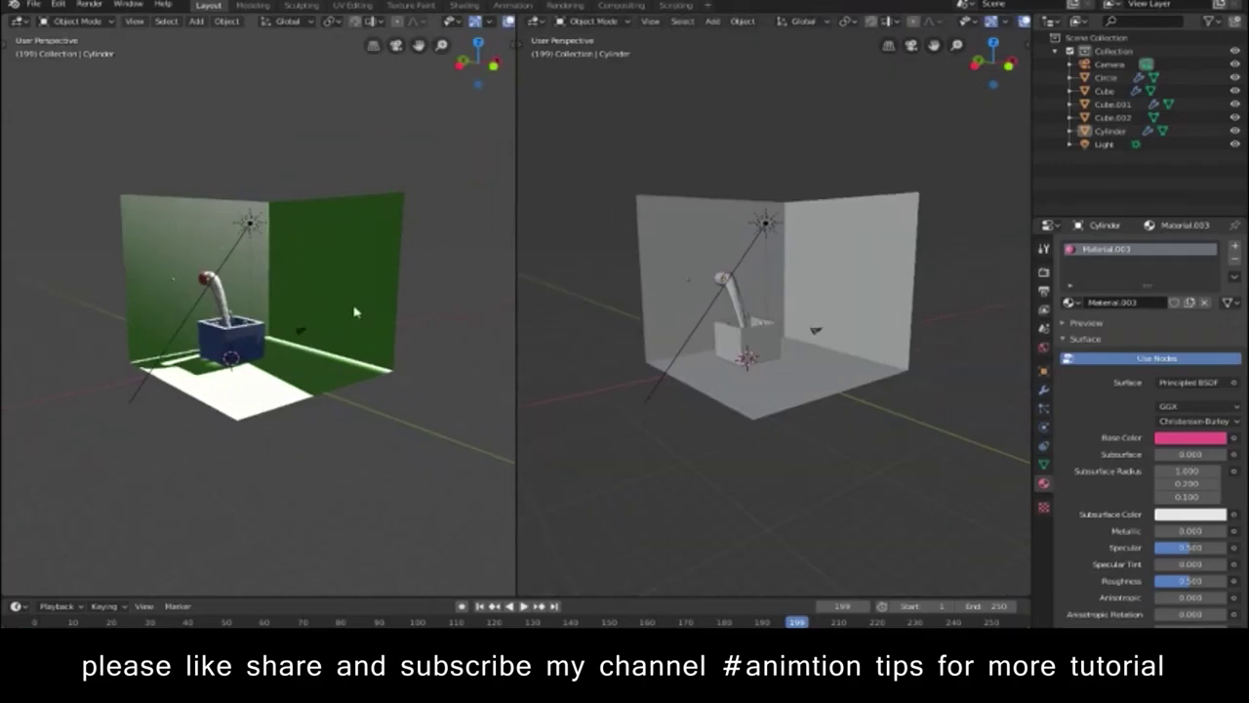
Step: Look through the scene camera, switch to a see-through top view, and select the camera
{"action": "scroll", "coordinate": [354, 311], "scroll_direction": "up", "scroll_amount": 2}
{"action": "key", "text": "KP_0"}
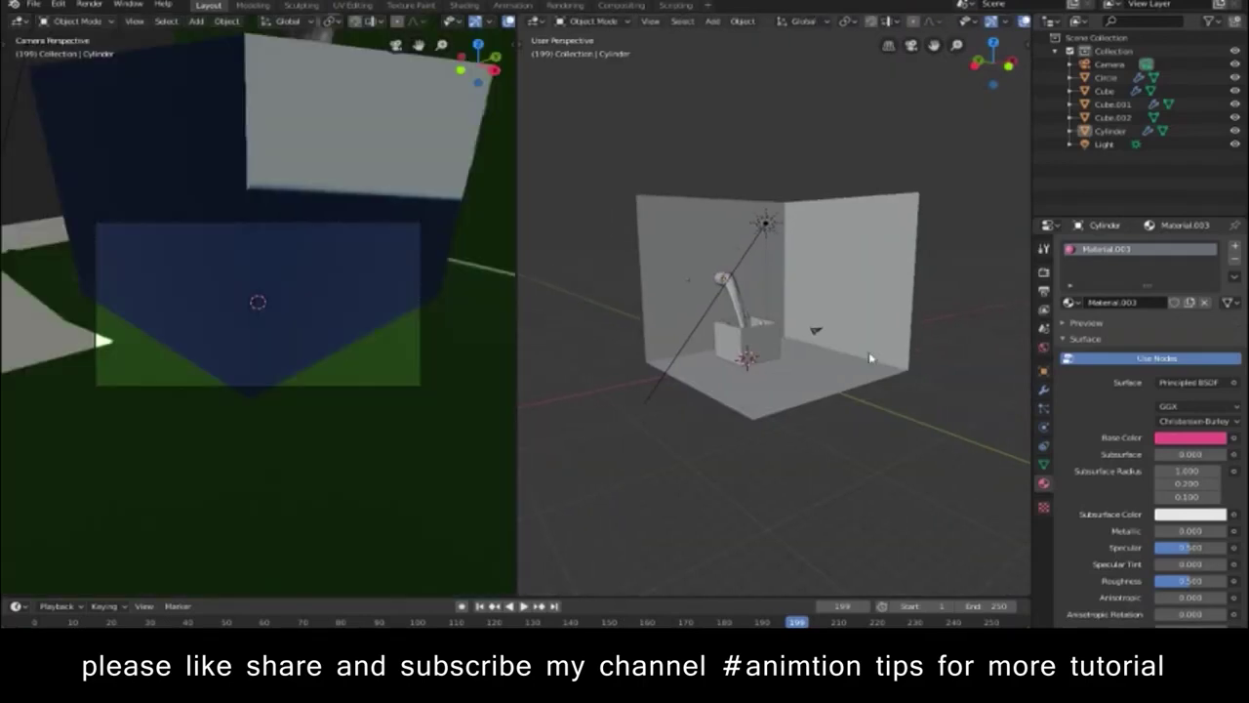
{"action": "left_click", "coordinate": [821, 334]}
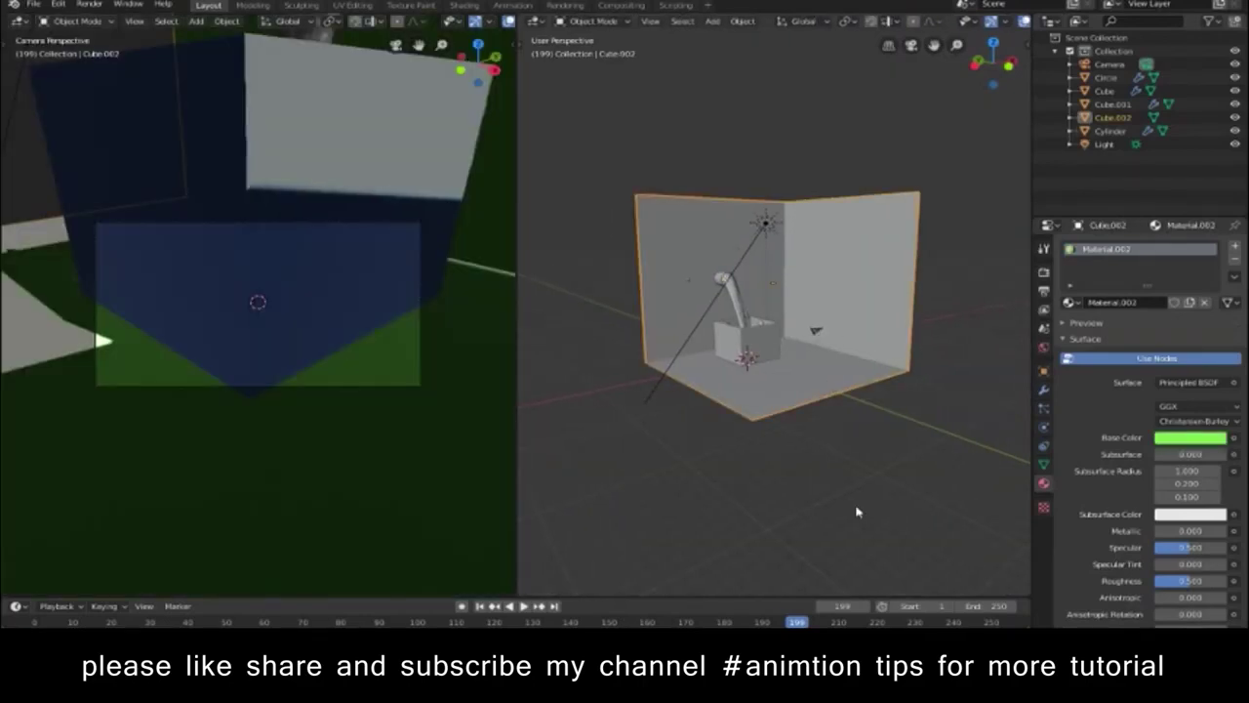
{"action": "middle_click_drag", "start_coordinate": [853, 479], "coordinate": [912, 502]}
{"action": "key", "text": "KP_7"}
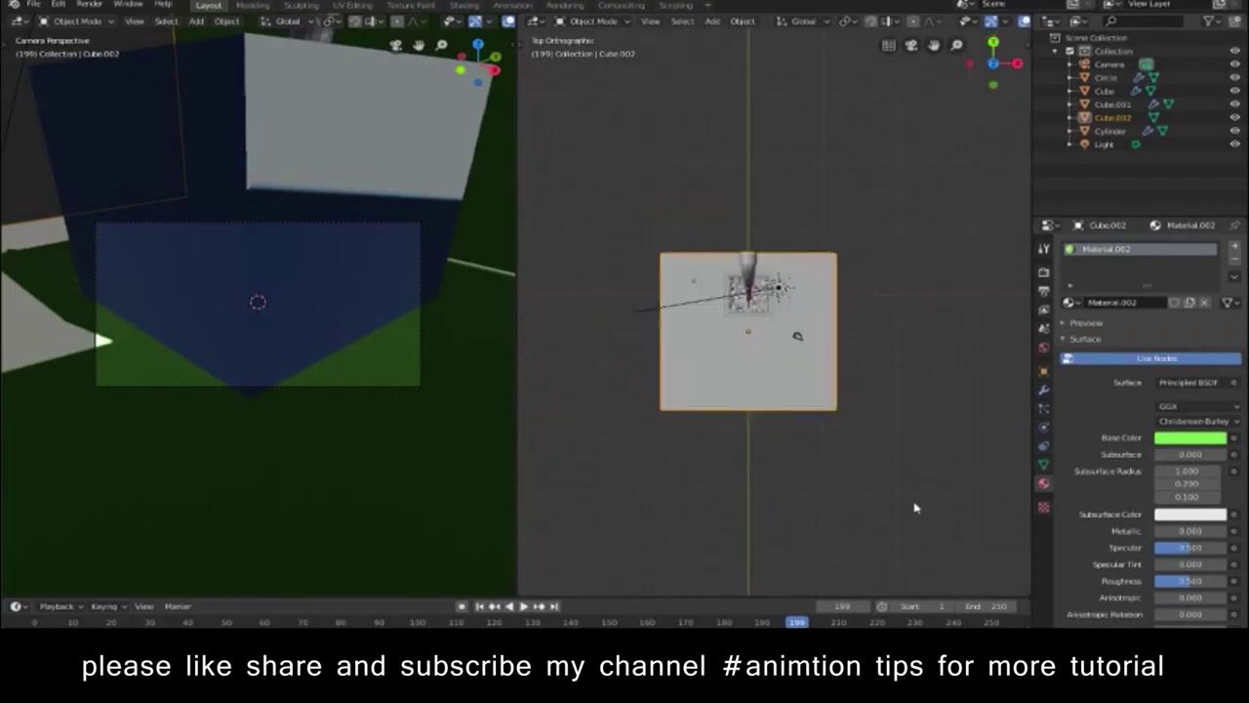
{"action": "key", "text": "alt+z"}
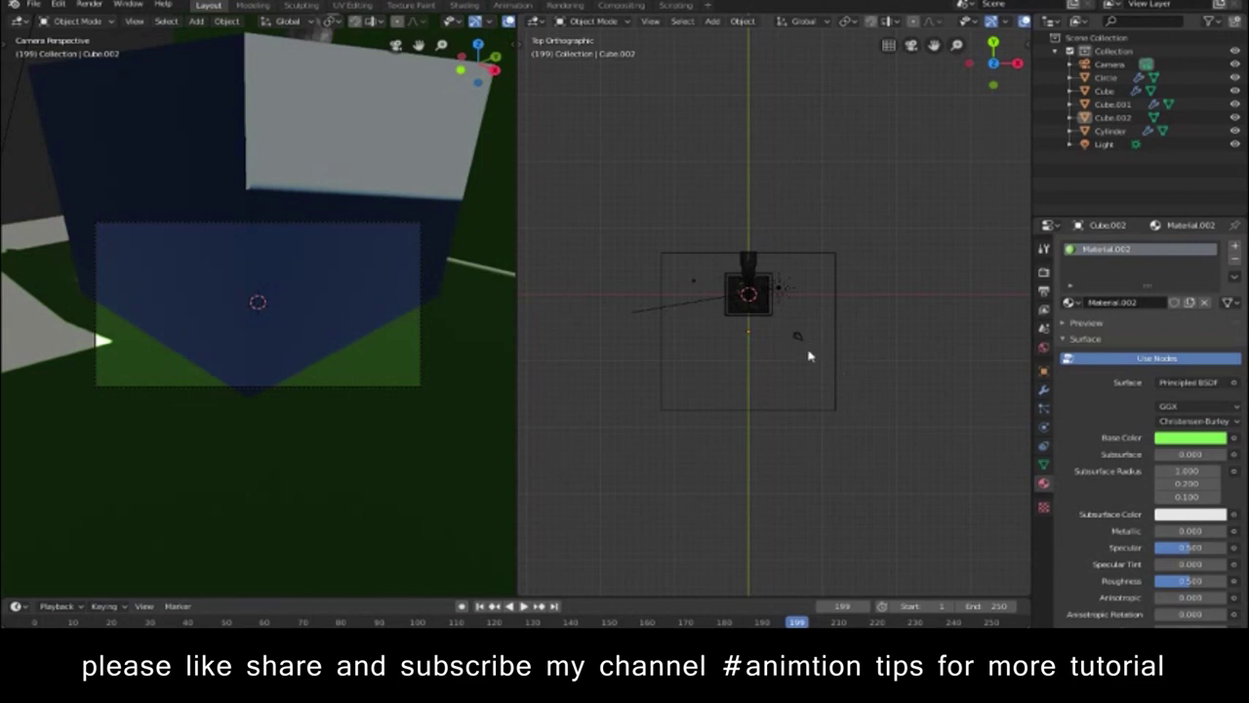
{"action": "left_click", "coordinate": [436, 24]}
{"action": "key", "text": "alt+a"}
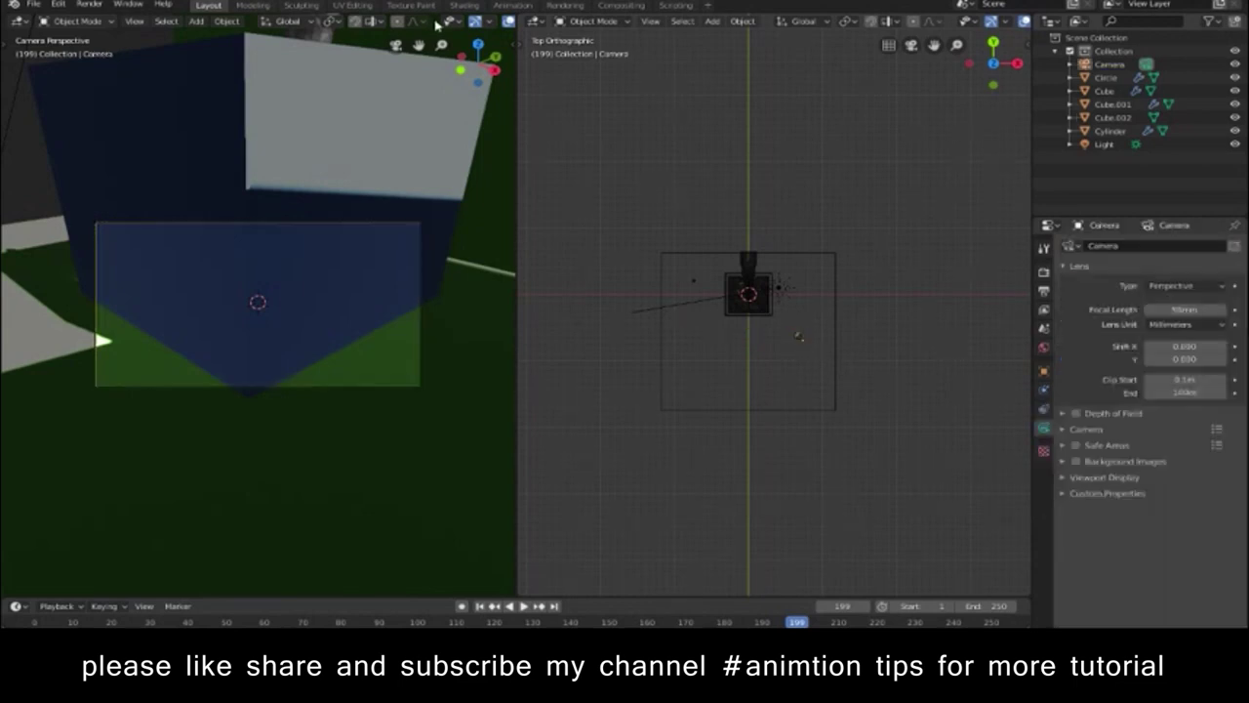
{"action": "scroll", "coordinate": [464, 23], "scroll_direction": "down", "scroll_amount": 3}
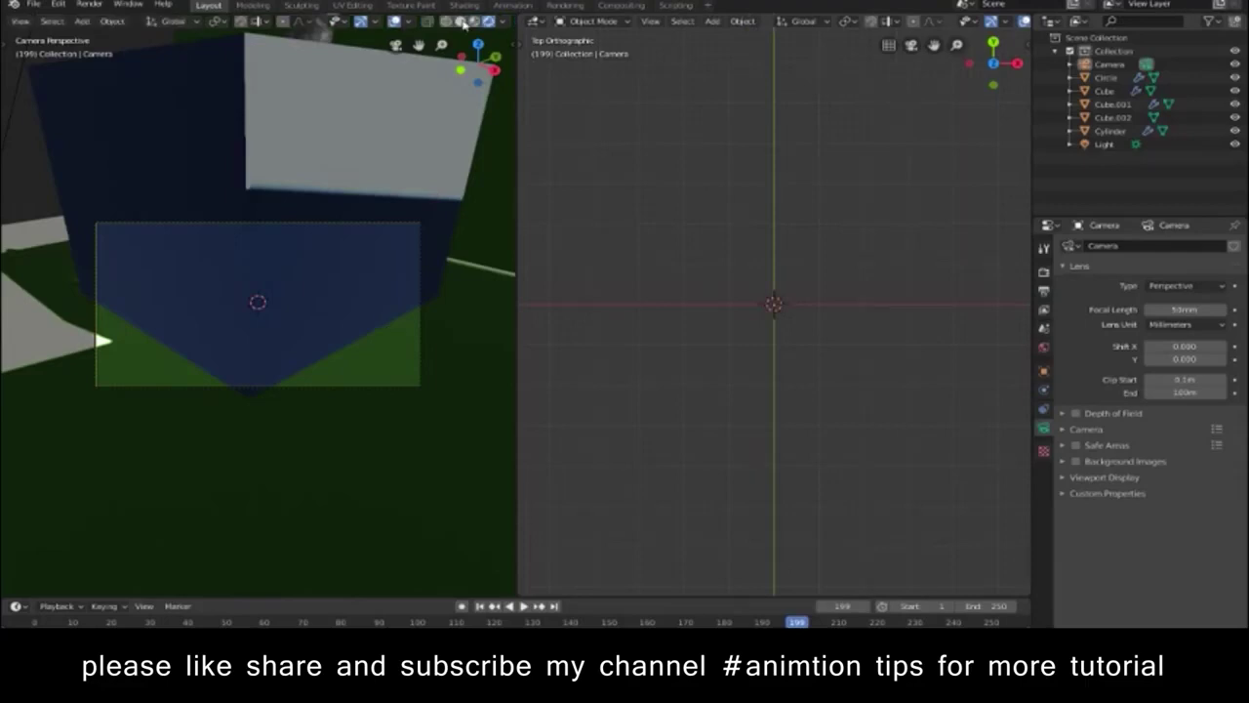
{"action": "left_click", "coordinate": [465, 23]}
{"action": "scroll", "coordinate": [856, 310], "scroll_direction": "up", "scroll_amount": 2}
{"action": "scroll", "coordinate": [855, 356], "scroll_direction": "down", "scroll_amount": 2}
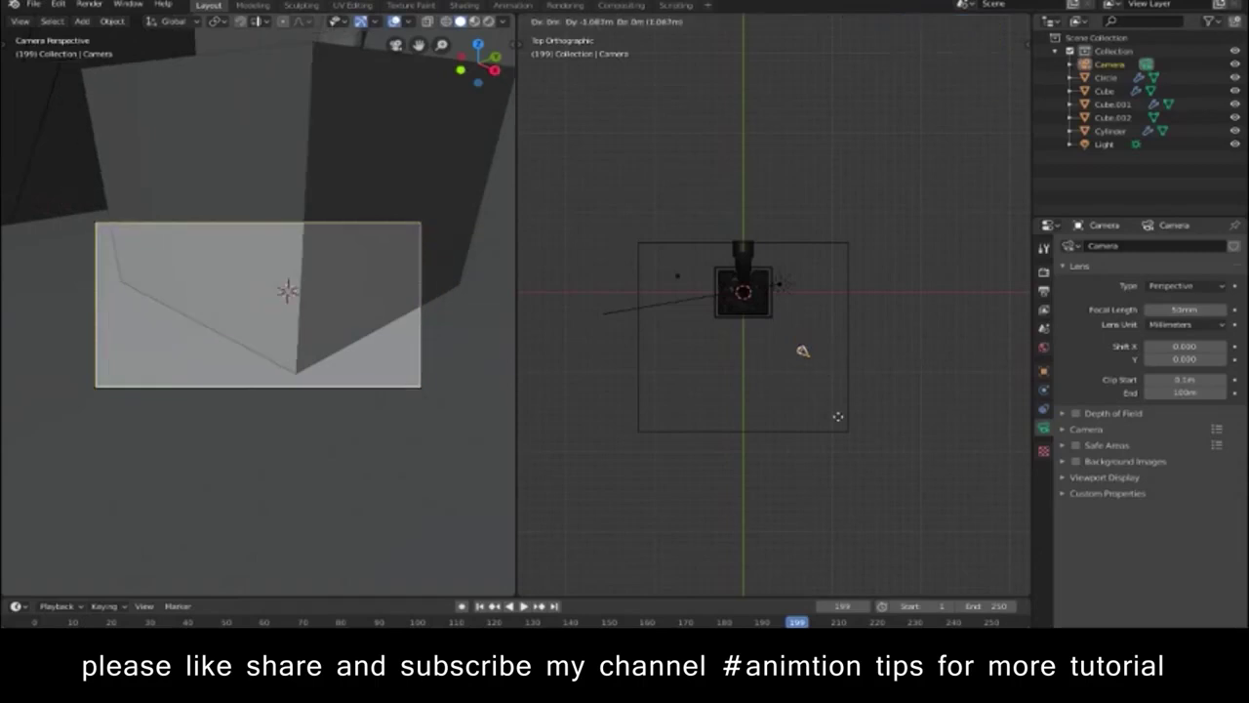
Step: Move the camera back from the box, rotate it, and raise it along Z
{"action": "left_click_drag", "start_coordinate": [802, 342], "coordinate": [771, 420]}
{"action": "key", "text": "r"}
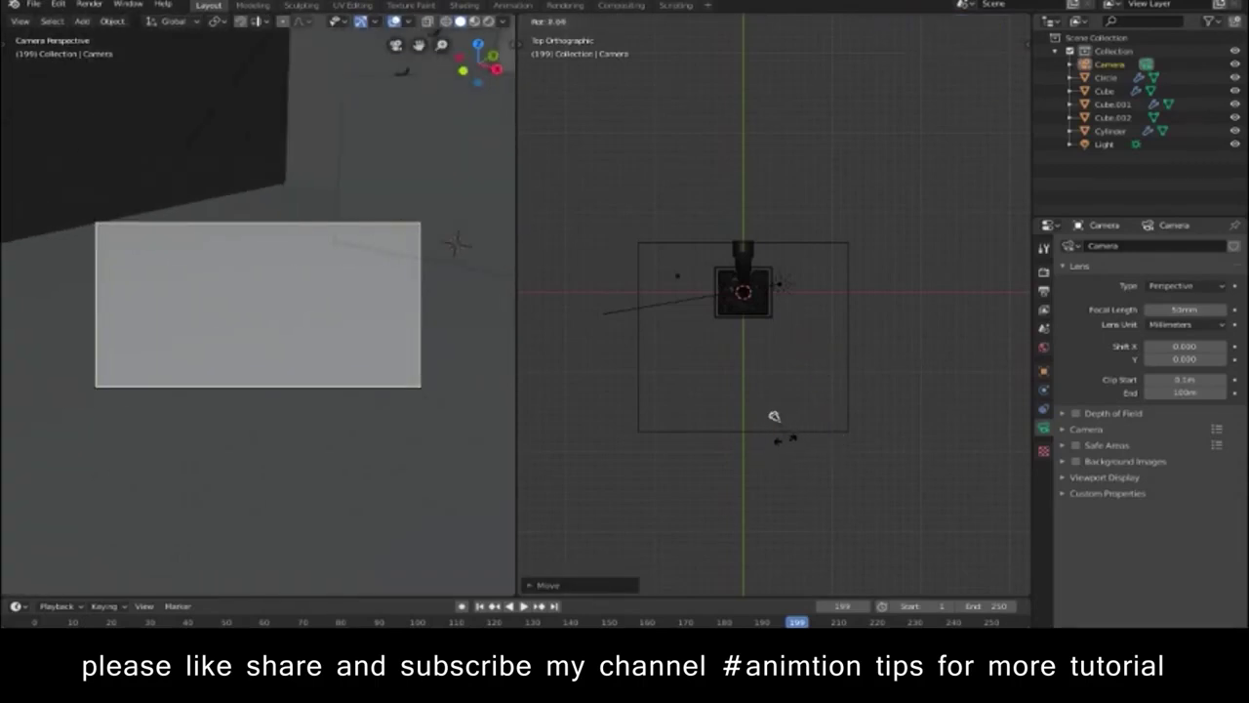
{"action": "left_click", "coordinate": [778, 417]}
{"action": "middle_click_drag", "start_coordinate": [778, 418], "coordinate": [881, 348]}
{"action": "key", "text": "g"}
{"action": "key", "text": "z"}
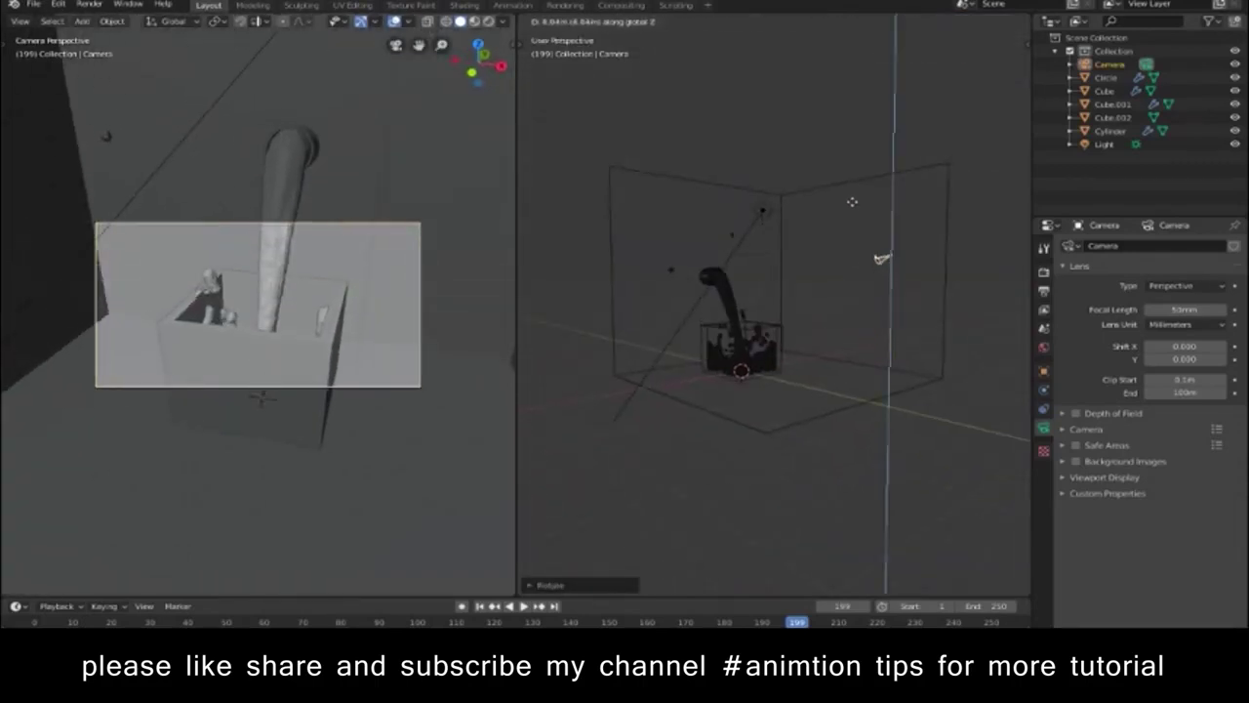
{"action": "left_click", "coordinate": [885, 252]}
Step: Rotate the camera again from the top view and fine-tune its shot of the box and pipe
{"action": "key", "text": "KP_7"}
{"action": "key", "text": "r"}
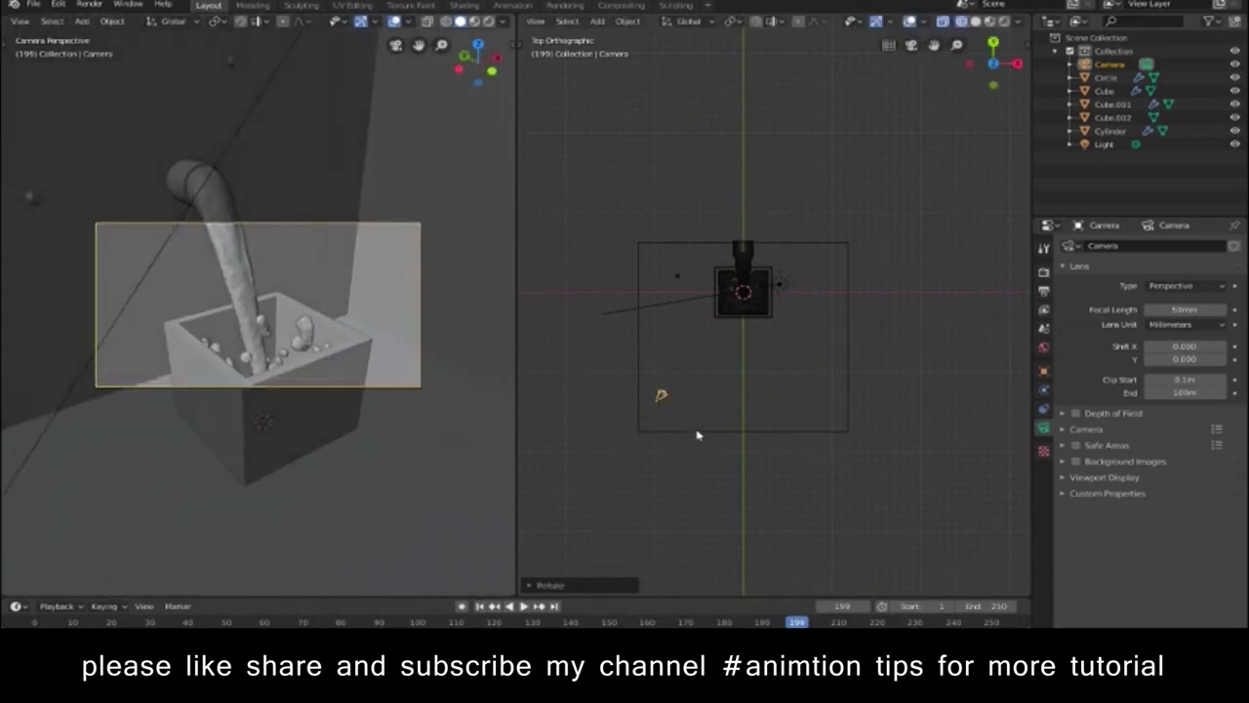
{"action": "left_click", "coordinate": [686, 438]}
{"action": "key", "text": "n"}
{"action": "left_click", "coordinate": [283, 278]}
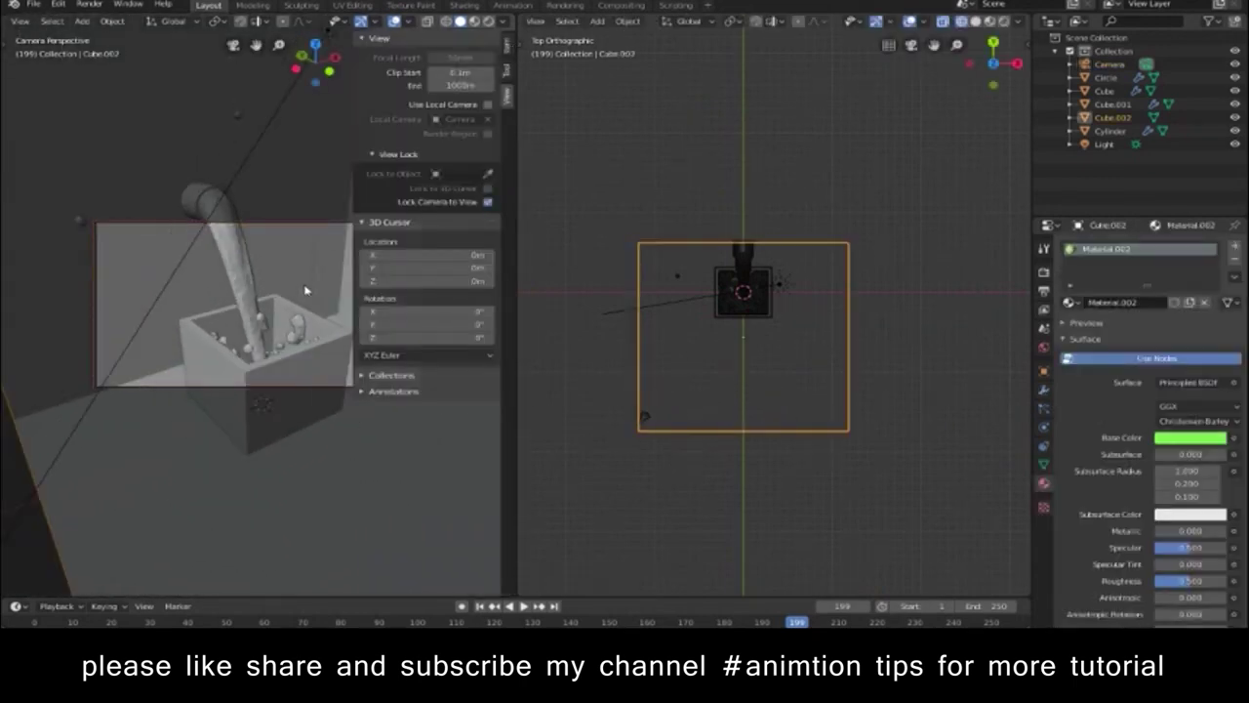
{"action": "middle_click_drag", "start_coordinate": [283, 278], "coordinate": [266, 276]}
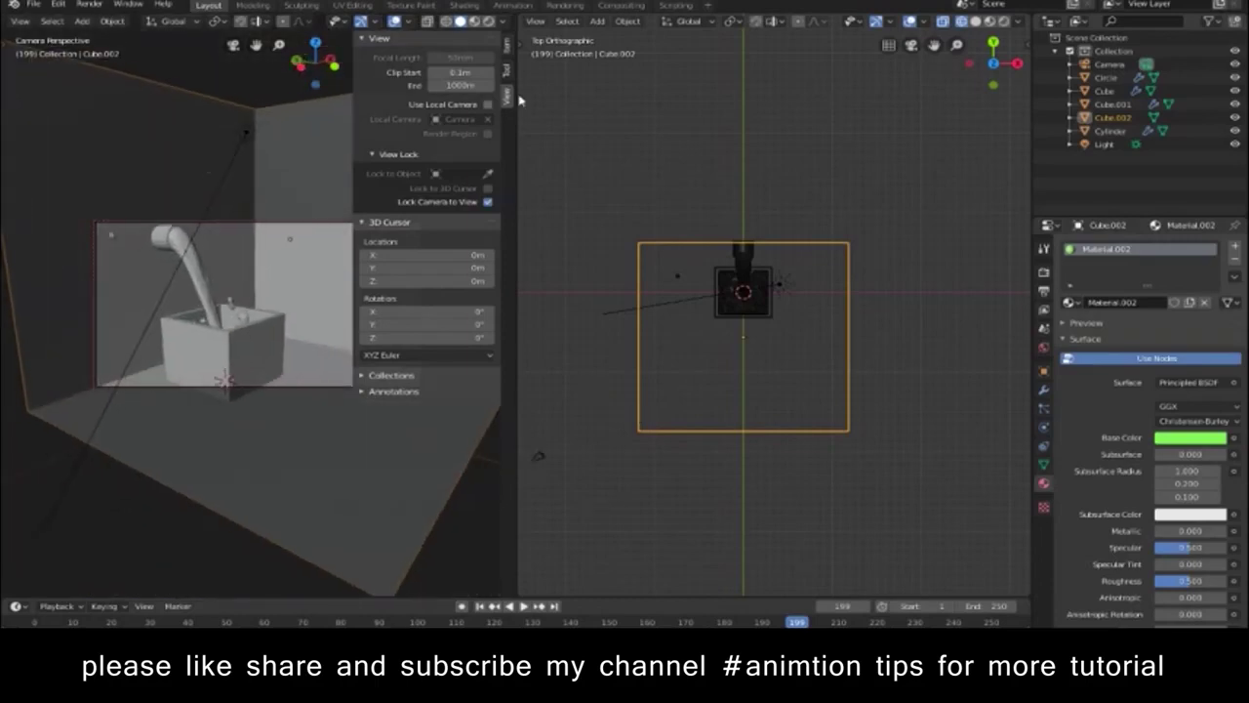
{"action": "key", "text": "n"}
Step: Preview the camera shot in rendered shading, then return to solid shading
{"action": "key", "text": "n"}
{"action": "left_click", "coordinate": [590, 366]}
{"action": "key", "text": "n"}
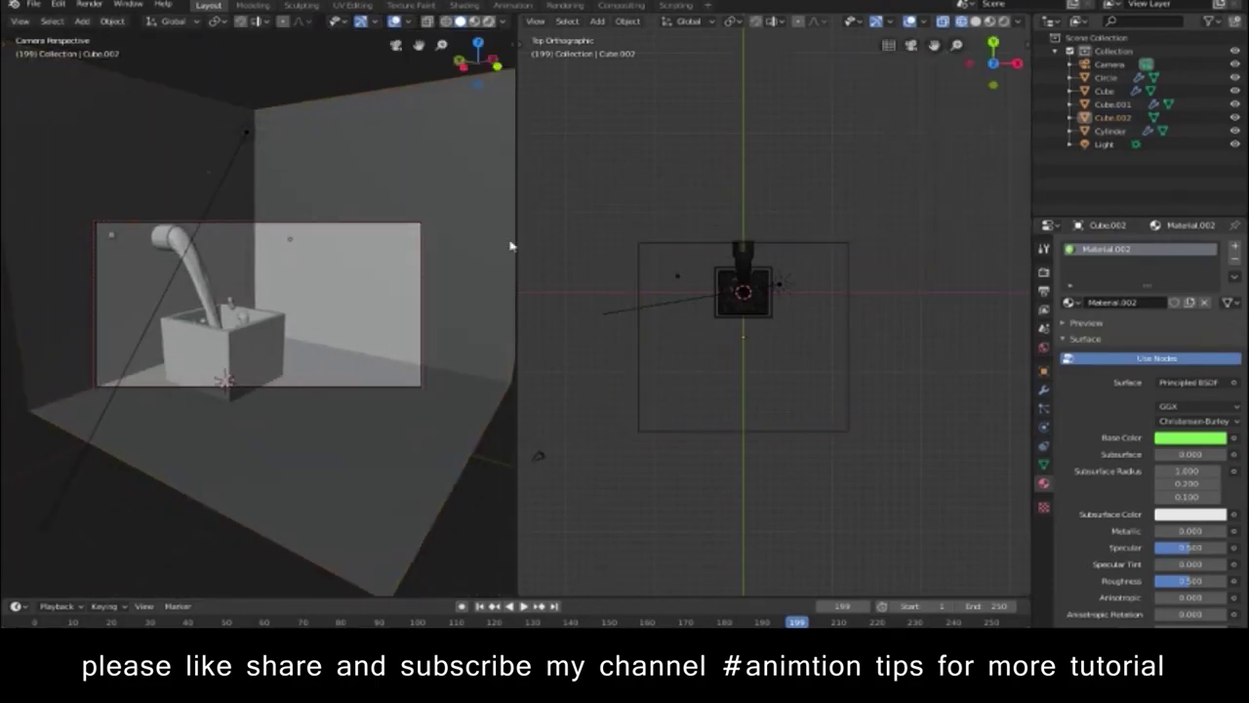
{"action": "key", "text": "z"}
{"action": "left_click", "coordinate": [683, 359]}
{"action": "left_click", "coordinate": [852, 495]}
{"action": "left_click", "coordinate": [822, 411]}
{"action": "left_click", "coordinate": [860, 477]}
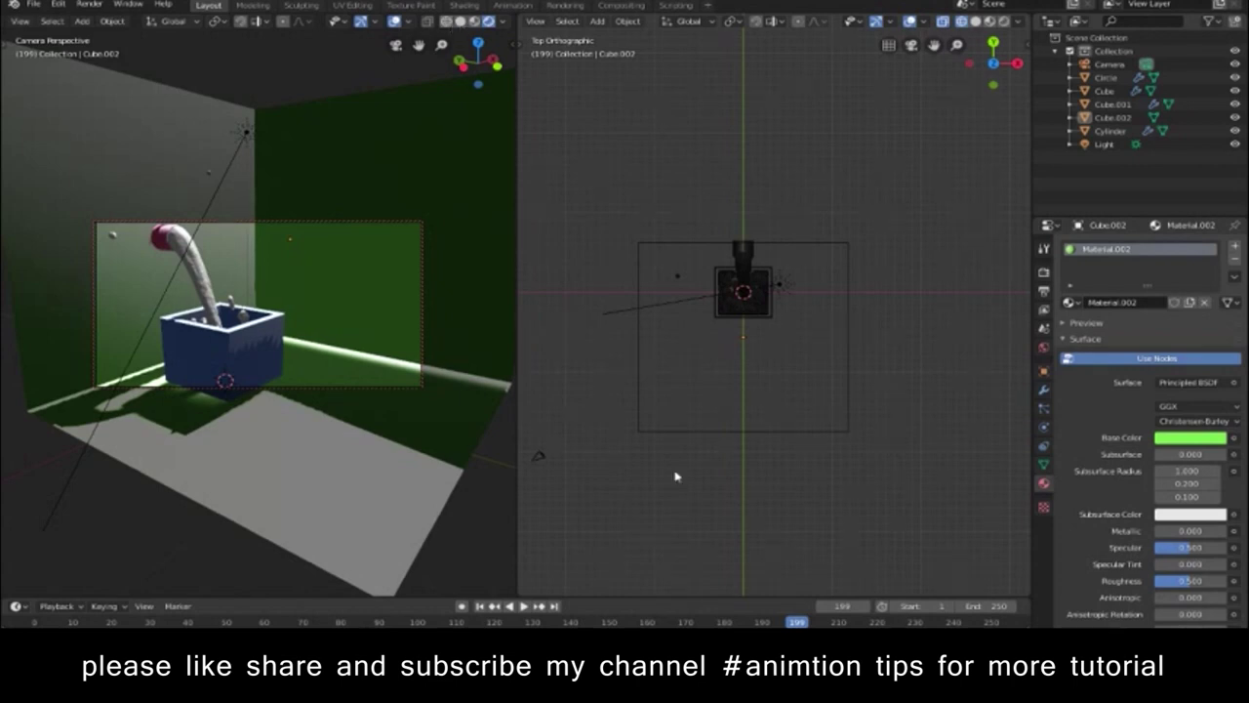
{"action": "left_click", "coordinate": [460, 21]}
Step: Add a Solidify modifier to the wall object, adjust its thickness, then show Cube.001's material settings
{"action": "left_click", "coordinate": [707, 425]}
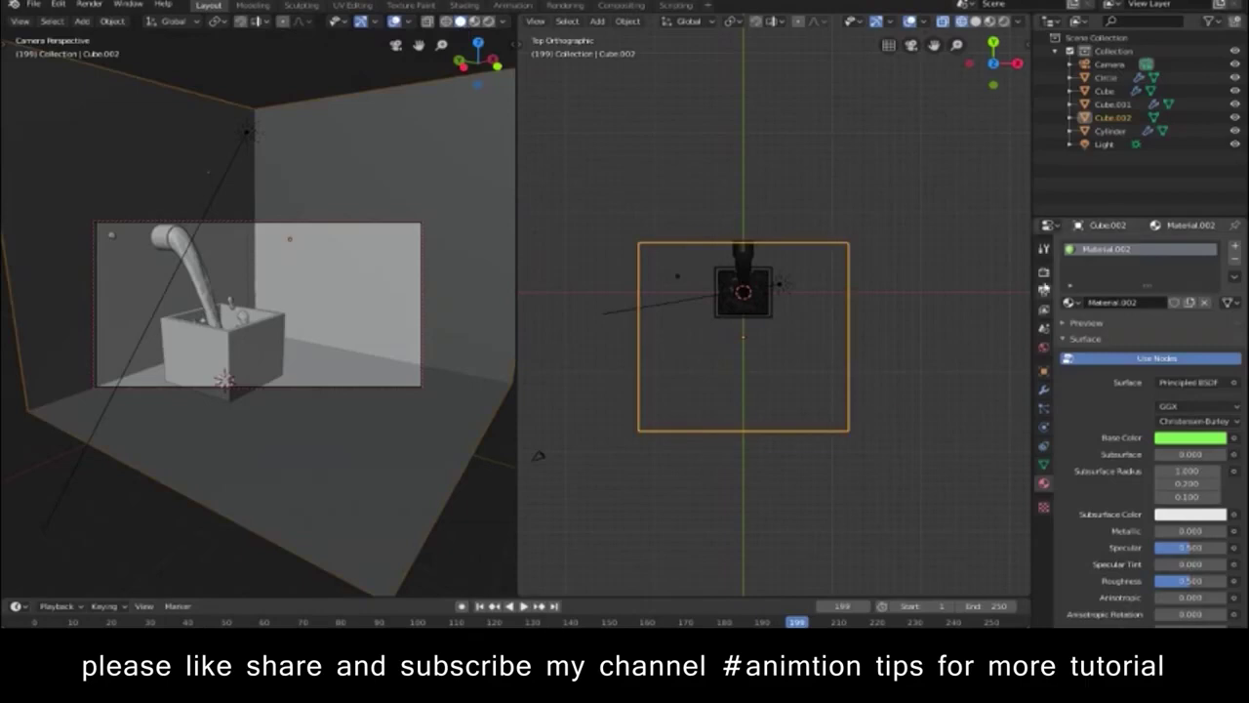
{"action": "left_click", "coordinate": [1045, 390]}
{"action": "left_click", "coordinate": [1152, 245]}
{"action": "left_click", "coordinate": [965, 455]}
{"action": "left_click_drag", "start_coordinate": [1079, 306], "coordinate": [1090, 308]}
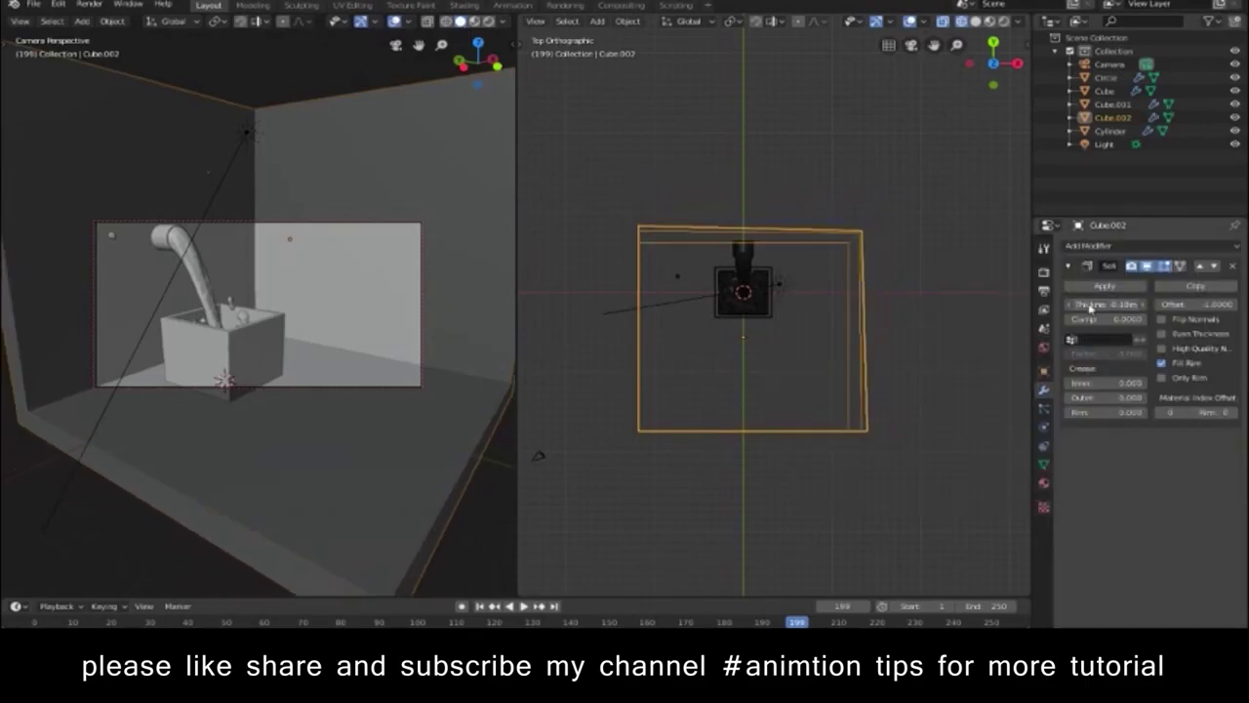
{"action": "left_click", "coordinate": [260, 310]}
{"action": "left_click", "coordinate": [1044, 483]}
Step: In Render properties, expand the Eevee effect panels and tick Screen Space Reflections
{"action": "scroll", "coordinate": [1081, 421], "scroll_direction": "down", "scroll_amount": 5}
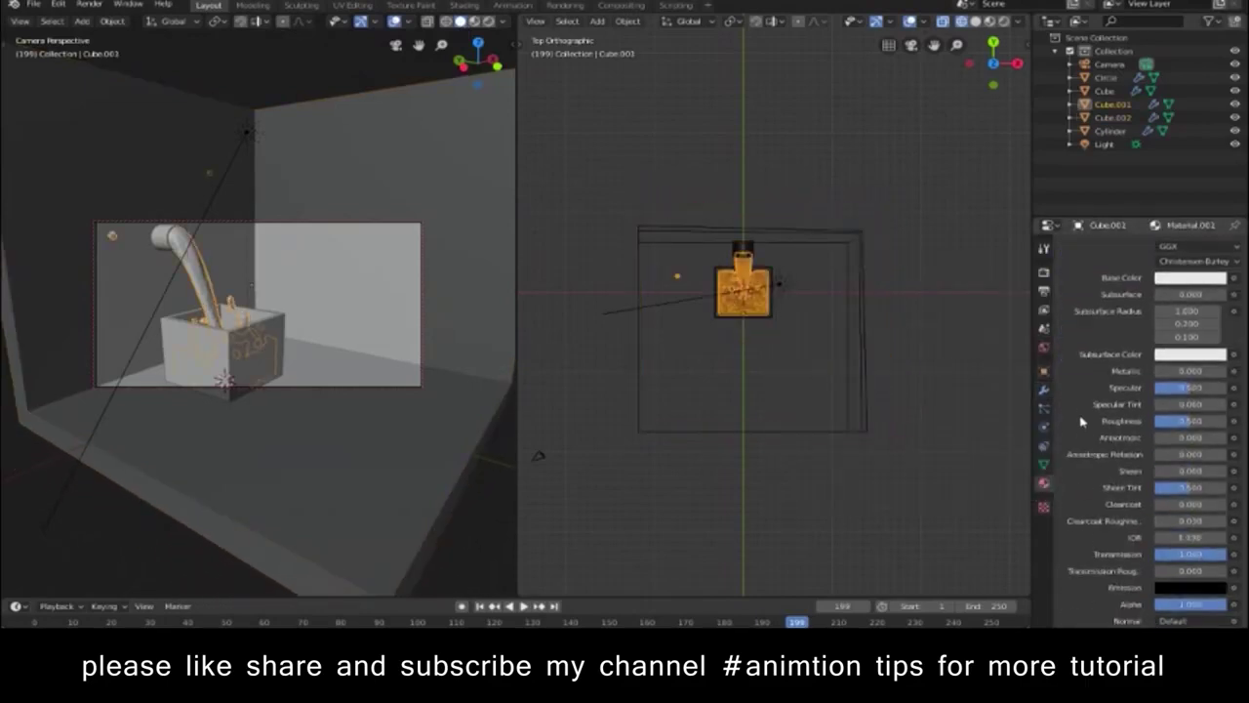
{"action": "scroll", "coordinate": [1081, 421], "scroll_direction": "down", "scroll_amount": 5}
{"action": "left_click", "coordinate": [1044, 273]}
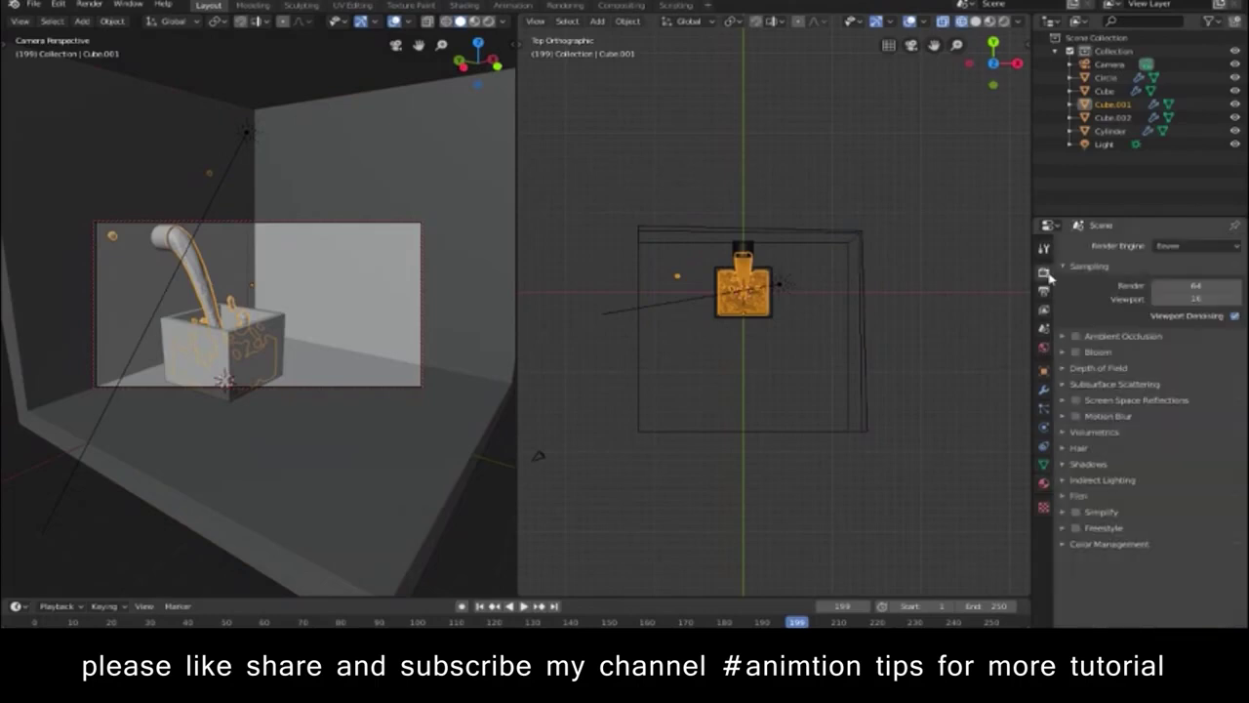
{"action": "left_click", "coordinate": [1066, 448]}
{"action": "left_click", "coordinate": [1066, 432]}
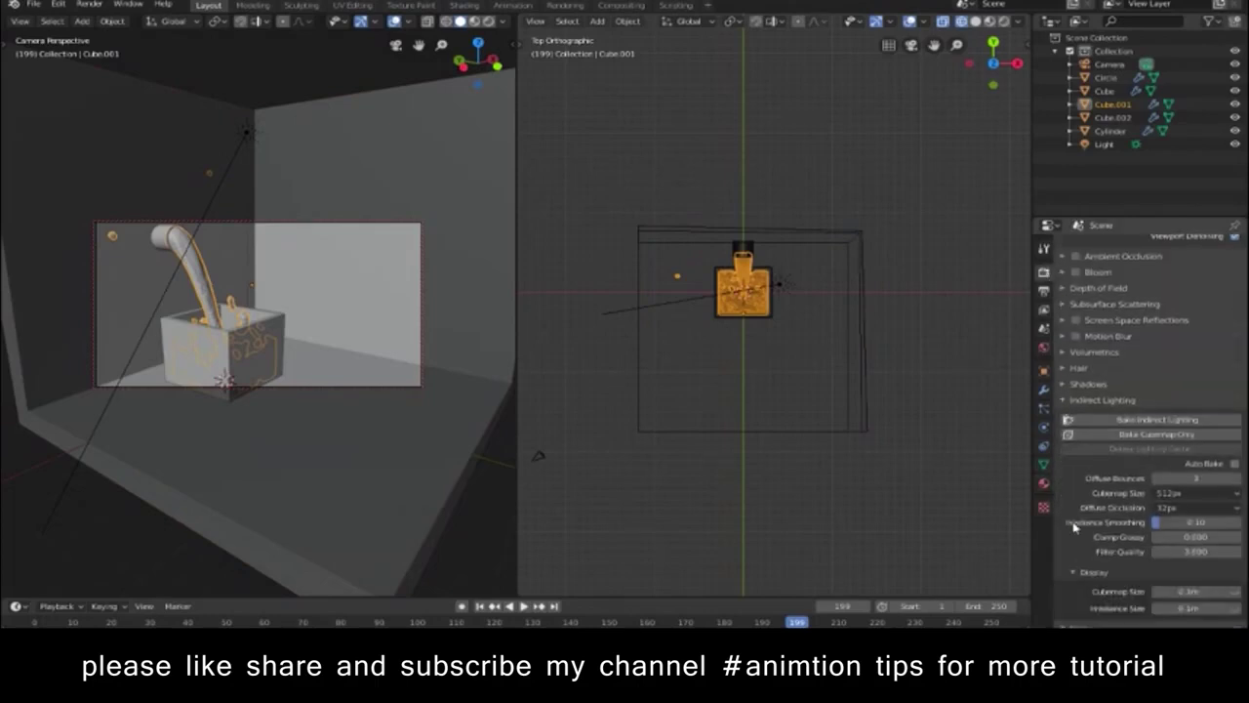
{"action": "scroll", "coordinate": [1065, 375], "scroll_direction": "down", "scroll_amount": 2}
{"action": "left_click", "coordinate": [1064, 362]}
{"action": "left_click", "coordinate": [1064, 346]}
{"action": "left_click", "coordinate": [1076, 346]}
{"action": "left_click", "coordinate": [1064, 331]}
{"action": "left_click", "coordinate": [1064, 315]}
{"action": "left_click", "coordinate": [327, 322]}
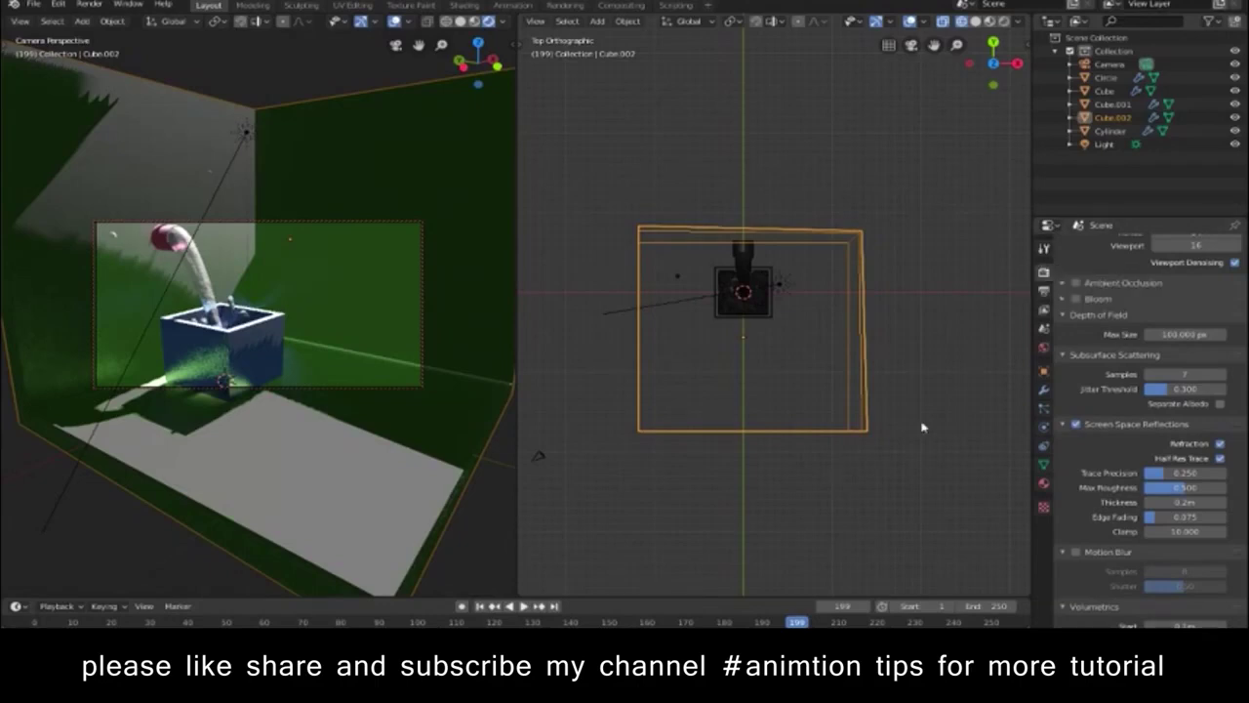
Step: Apply the HDV NTSC 1080p output preset for 1440×1080 at 29.97 fps
{"action": "left_click", "coordinate": [461, 21]}
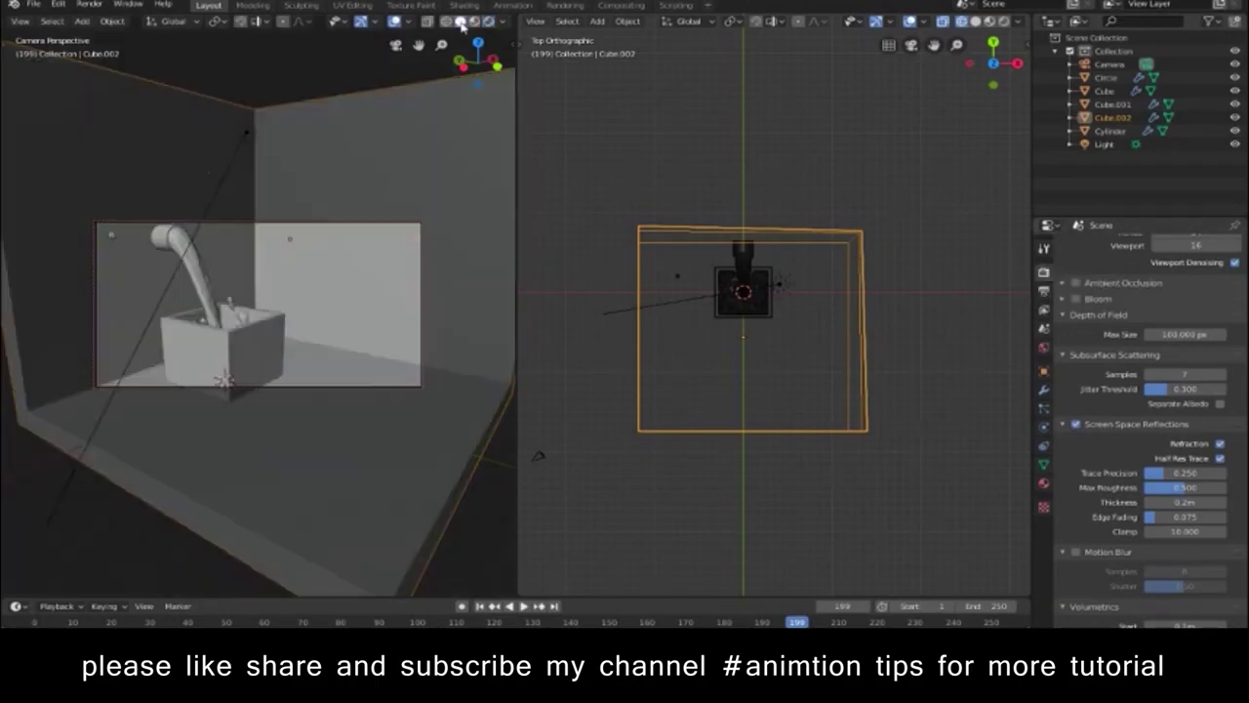
{"action": "left_click", "coordinate": [1045, 291]}
{"action": "left_click", "coordinate": [1215, 244]}
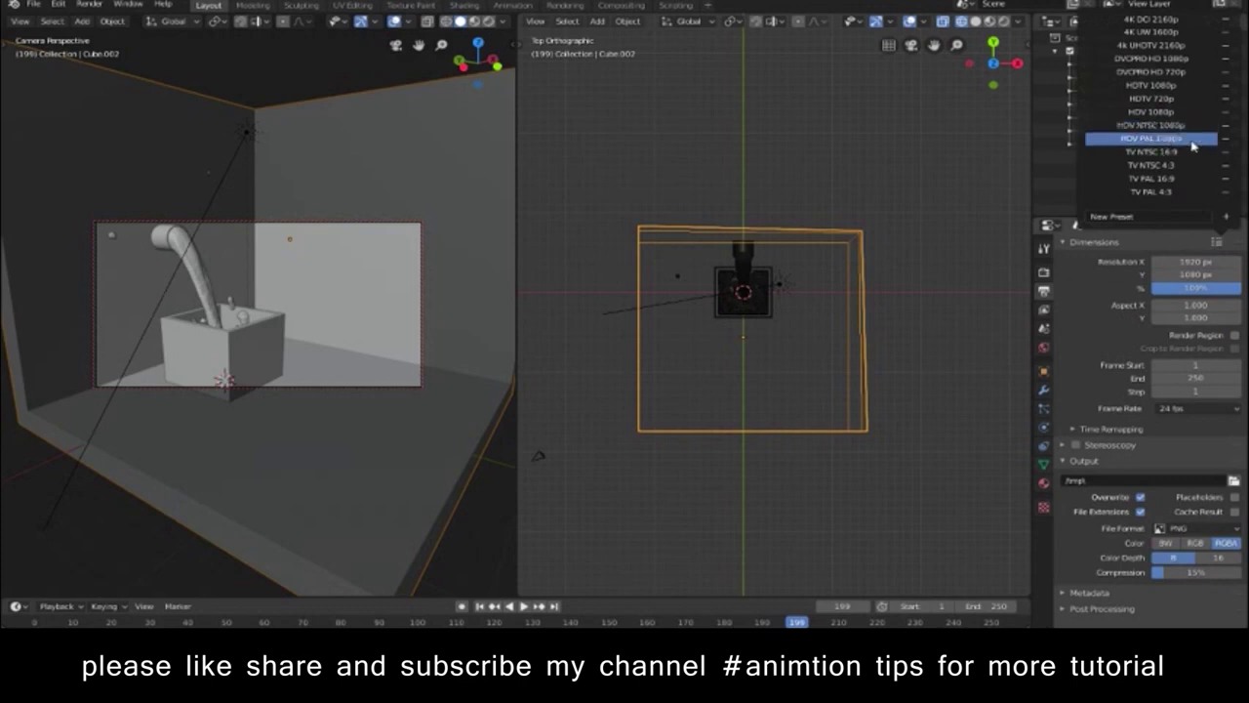
{"action": "left_click", "coordinate": [1152, 125]}
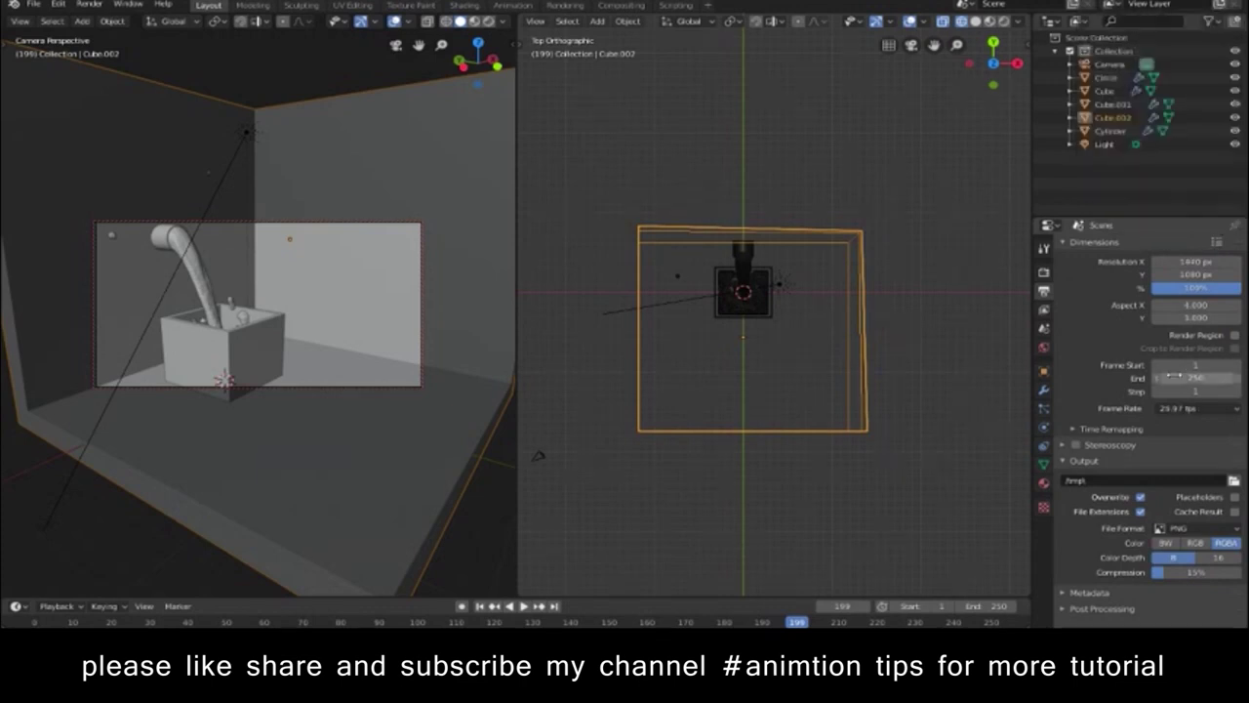
Step: Set the render output folder to E:\BLENDER DETAIL\water\
{"action": "left_click", "coordinate": [1234, 480]}
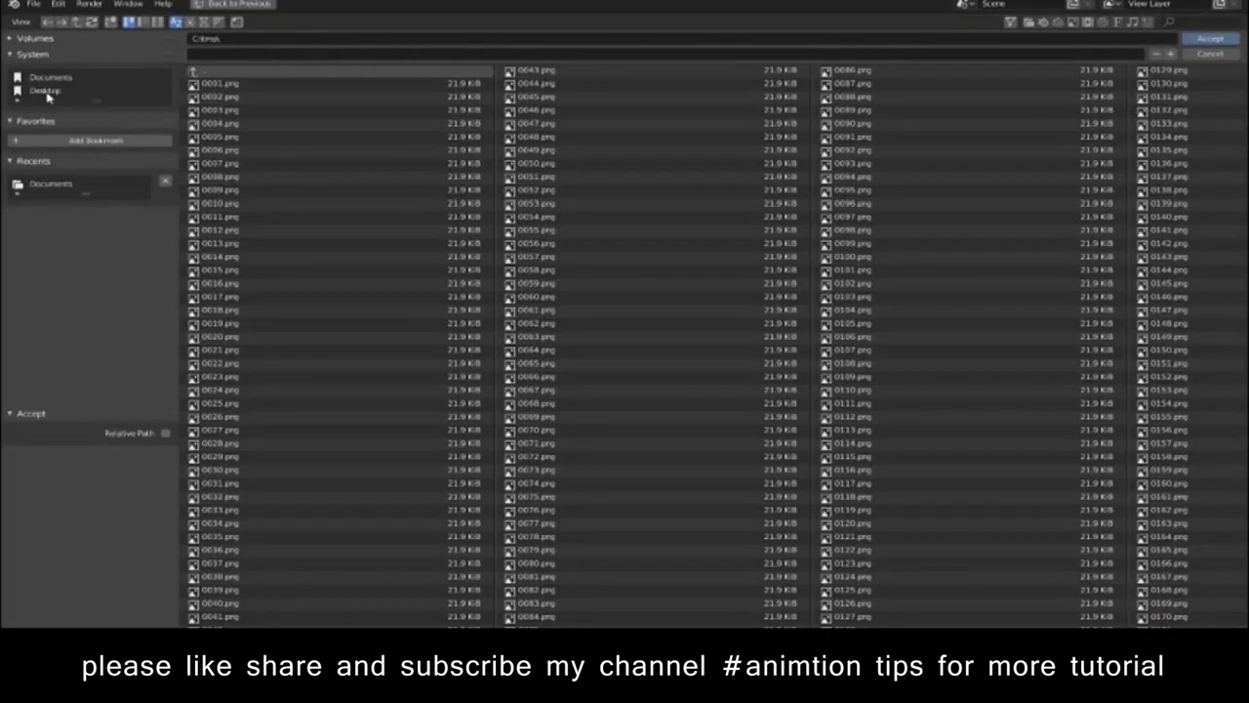
{"action": "left_click", "coordinate": [41, 62]}
{"action": "left_click", "coordinate": [39, 87]}
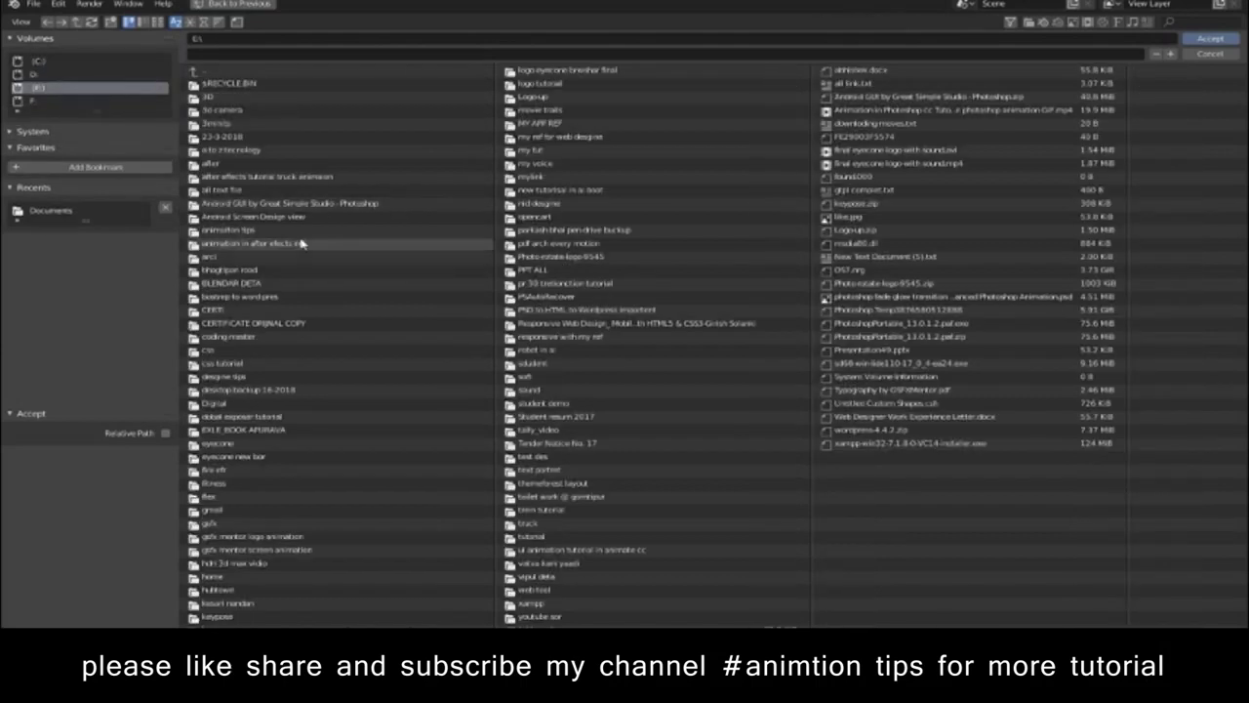
{"action": "left_click", "coordinate": [239, 205]}
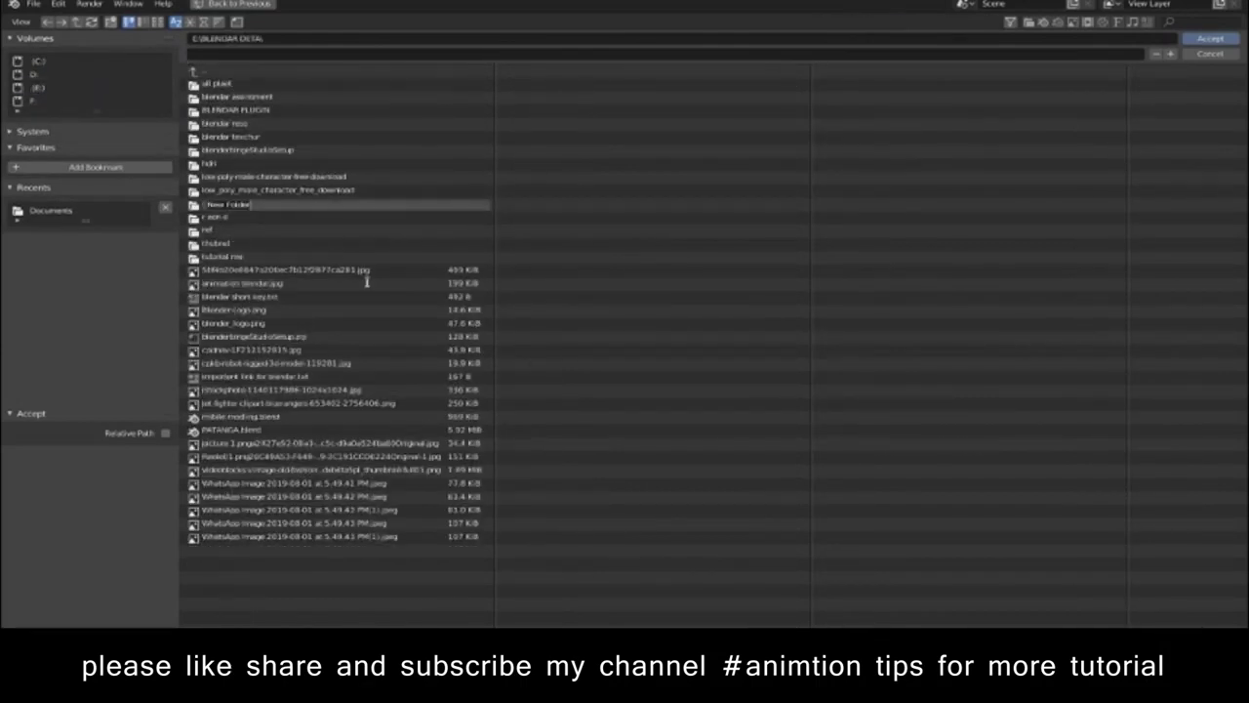
{"action": "double_click", "coordinate": [217, 257]}
{"action": "left_click", "coordinate": [1211, 39]}
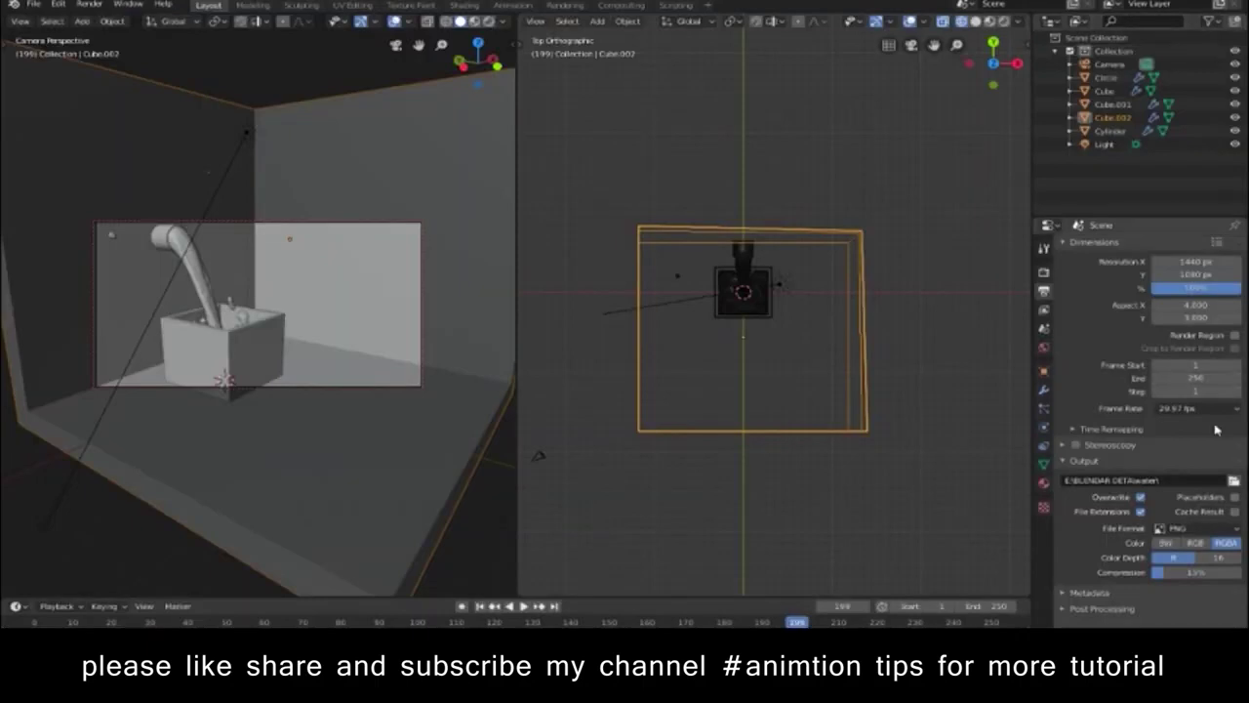
Step: Set the output file format to FFmpeg video in an MPEG-4 container
{"action": "left_click", "coordinate": [1186, 528]}
{"action": "left_click", "coordinate": [1215, 459]}
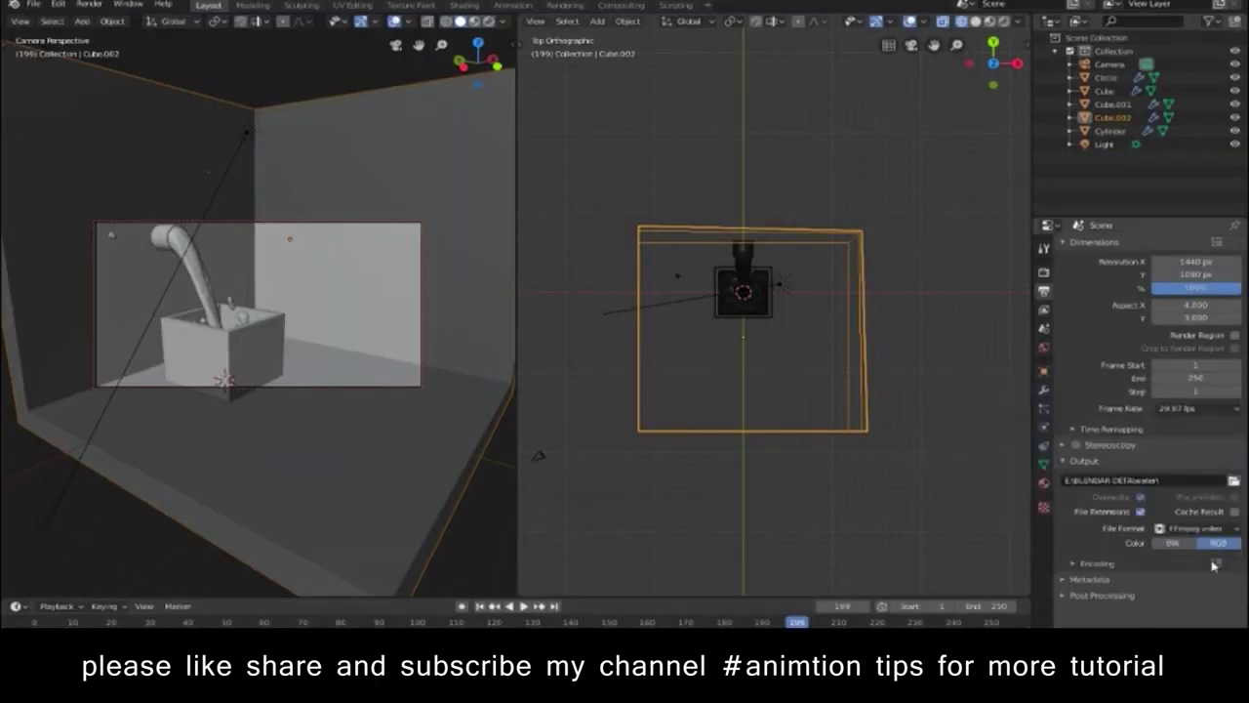
{"action": "scroll", "coordinate": [1072, 568], "scroll_direction": "down", "scroll_amount": 2}
{"action": "left_click", "coordinate": [1196, 529]}
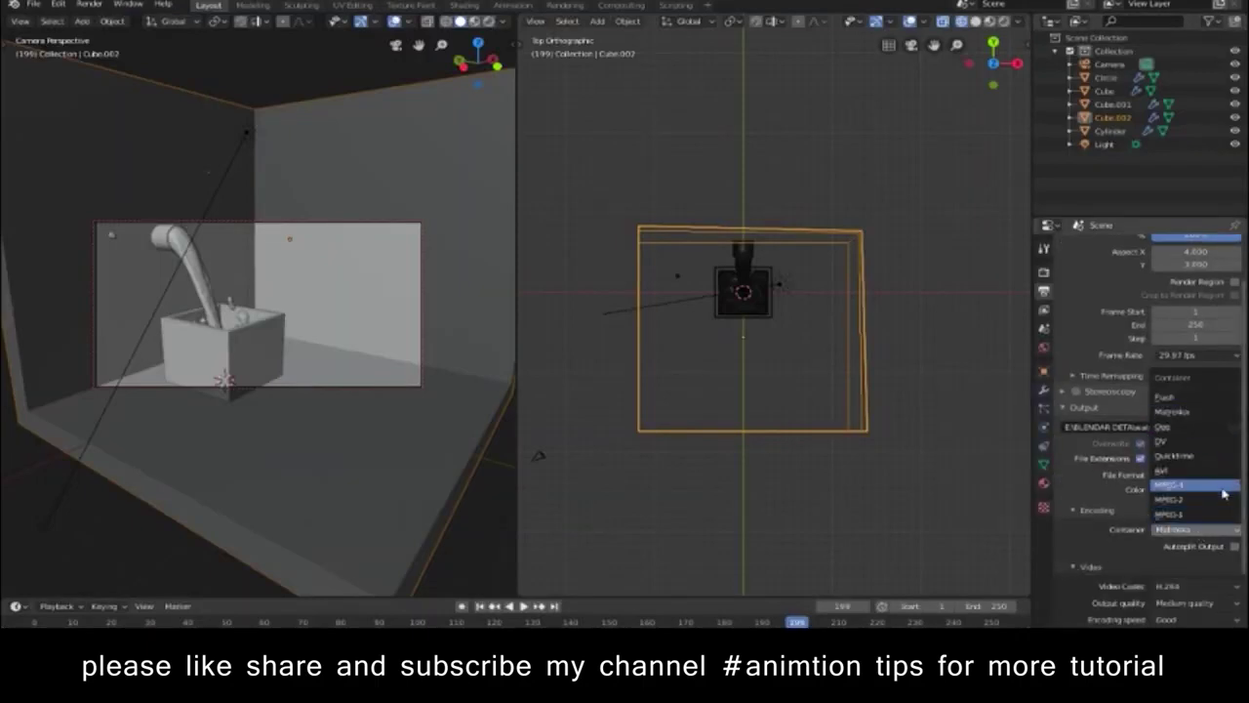
{"action": "left_click", "coordinate": [1191, 516]}
{"action": "scroll", "coordinate": [1147, 517], "scroll_direction": "down", "scroll_amount": 2}
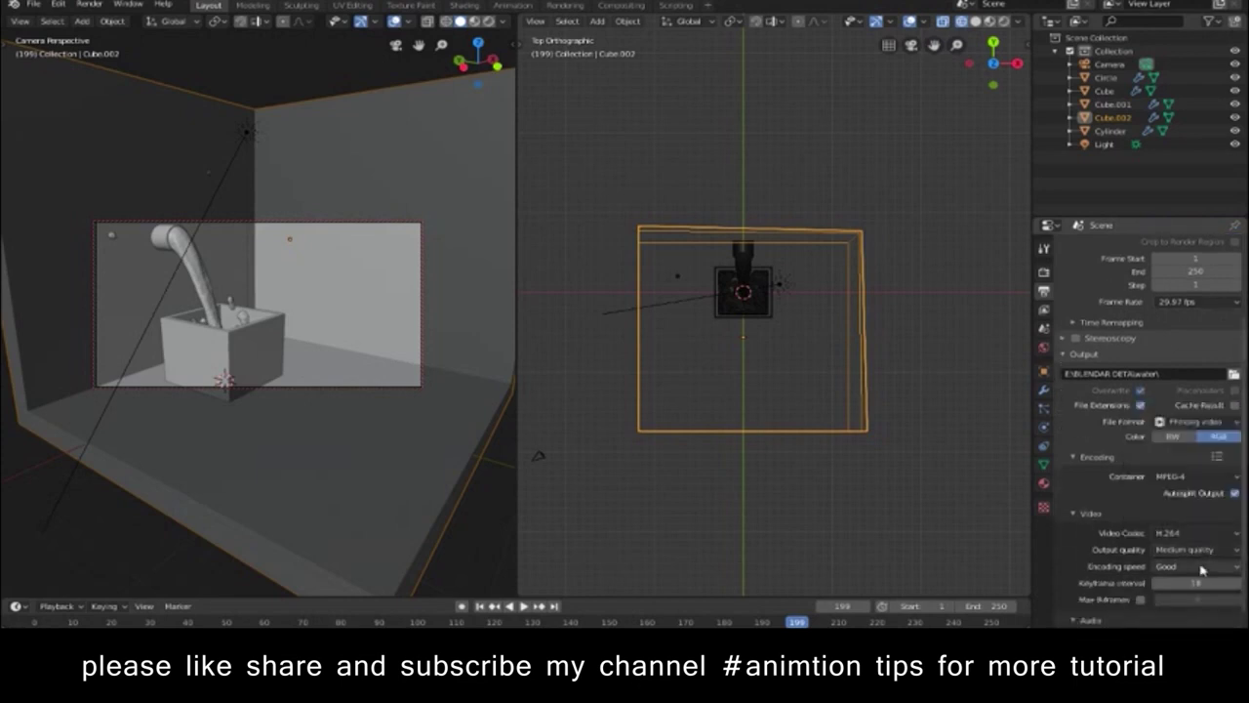
{"action": "left_click", "coordinate": [1196, 476]}
{"action": "left_click", "coordinate": [1196, 521]}
{"action": "scroll", "coordinate": [1068, 581], "scroll_direction": "down", "scroll_amount": 1}
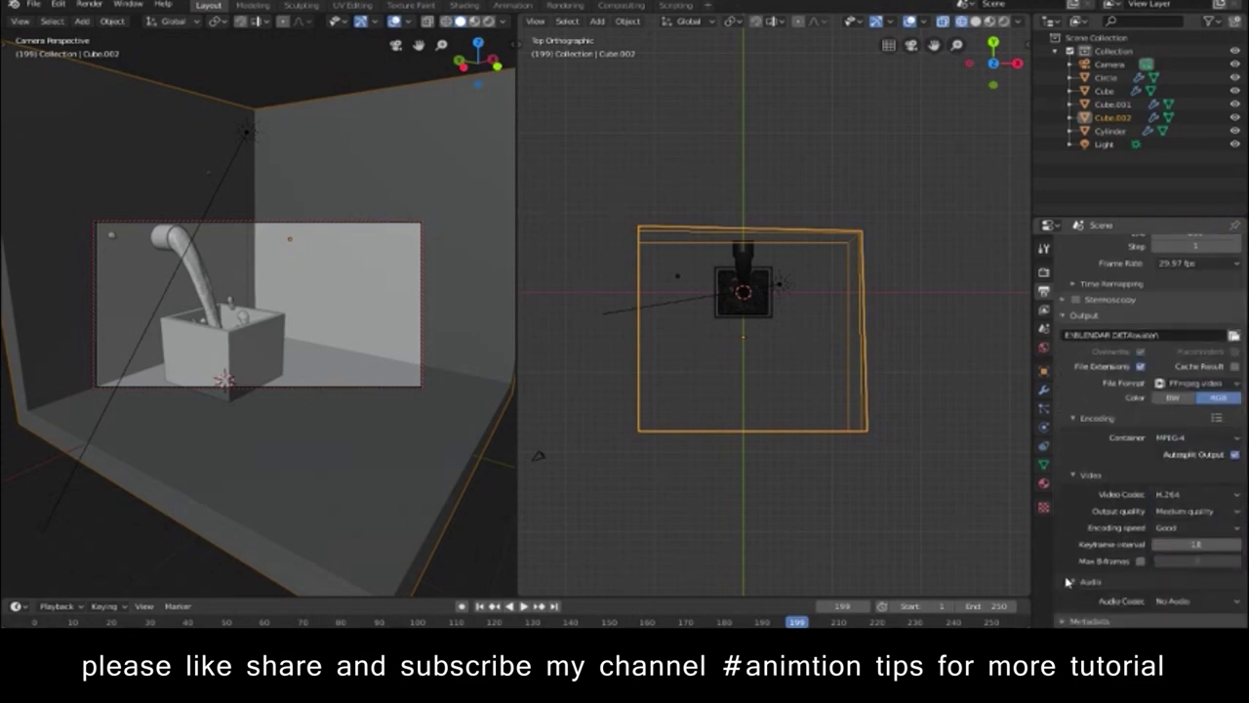
{"action": "left_click", "coordinate": [89, 4]}
{"action": "left_click", "coordinate": [107, 30]}
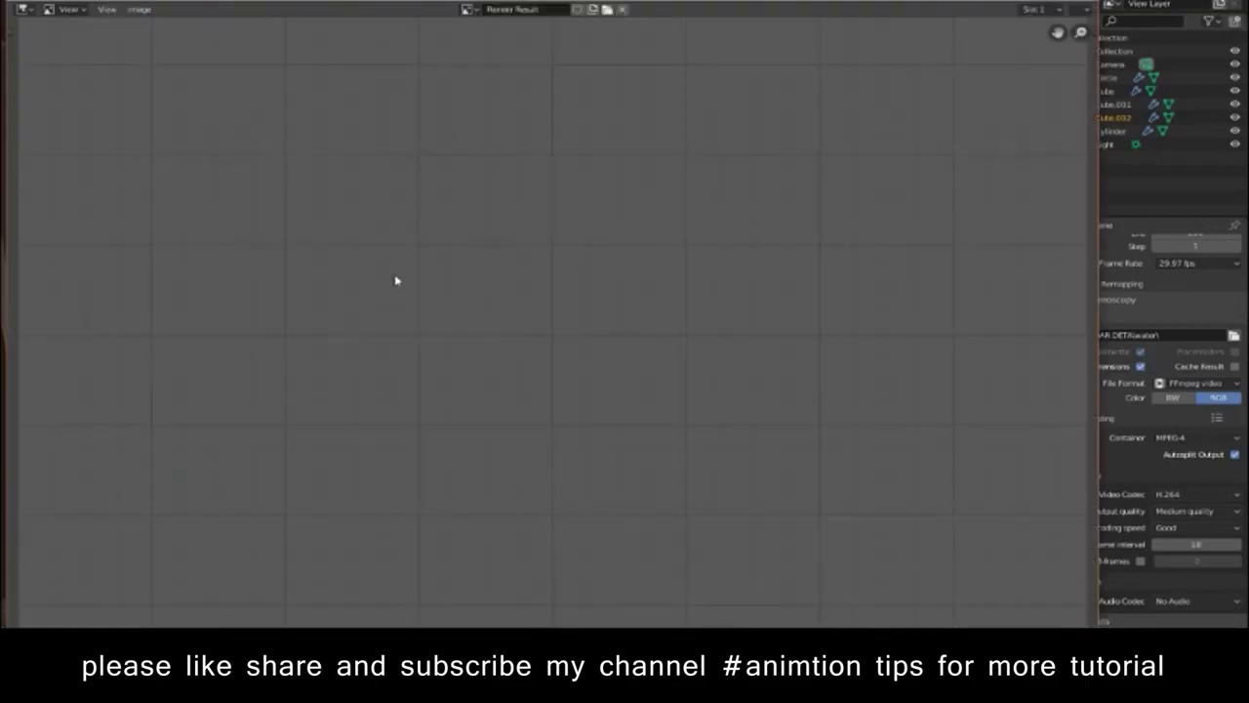